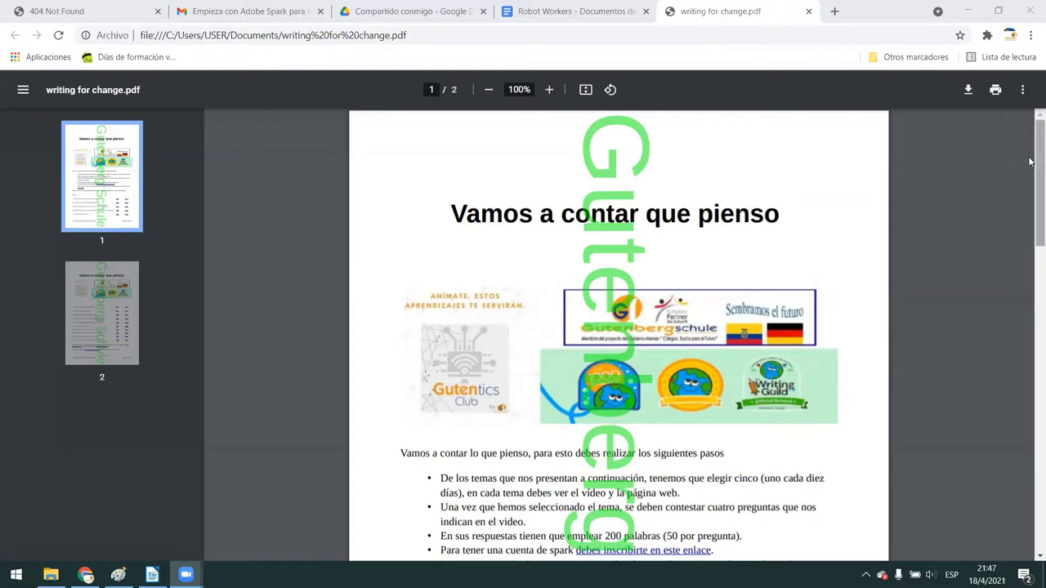
Step: Scroll the assignment PDF to topic 12 and open its Robot Workers Web page
scroll(1030, 173, down, 1)
drag(1031, 172, 1031, 177)
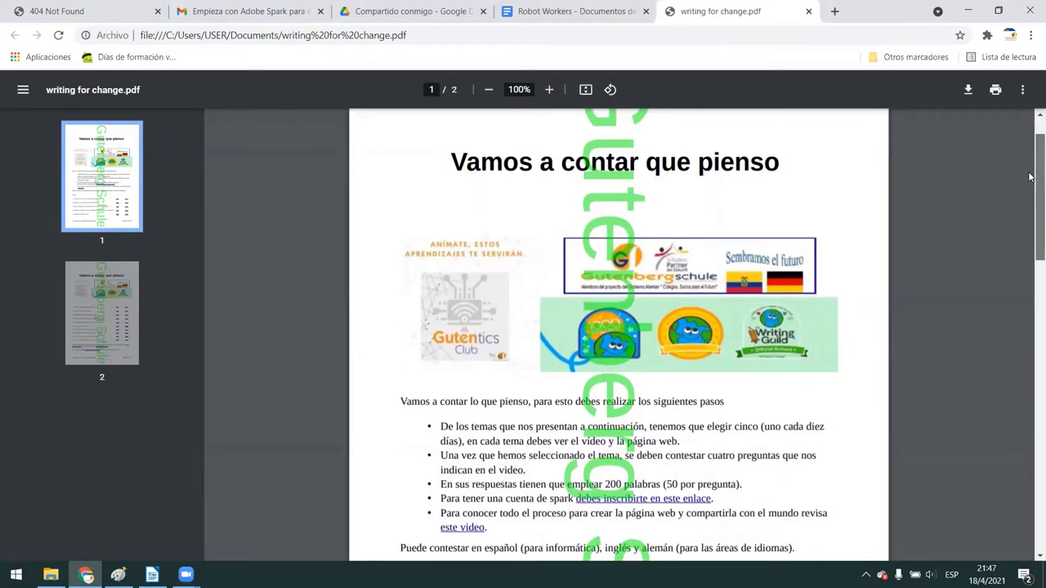
drag(1029, 176, 1030, 223)
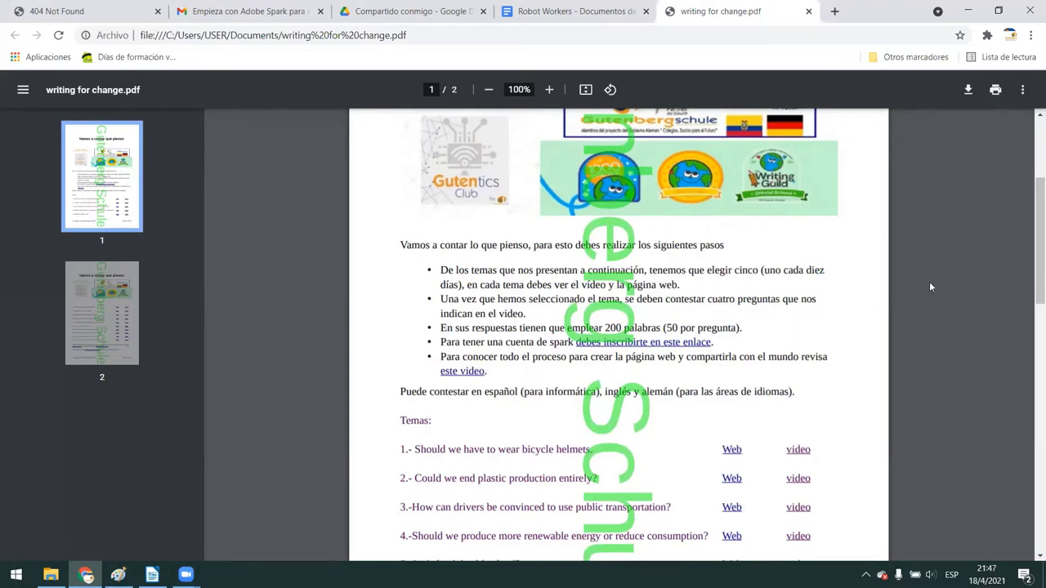
drag(1031, 278, 1030, 515)
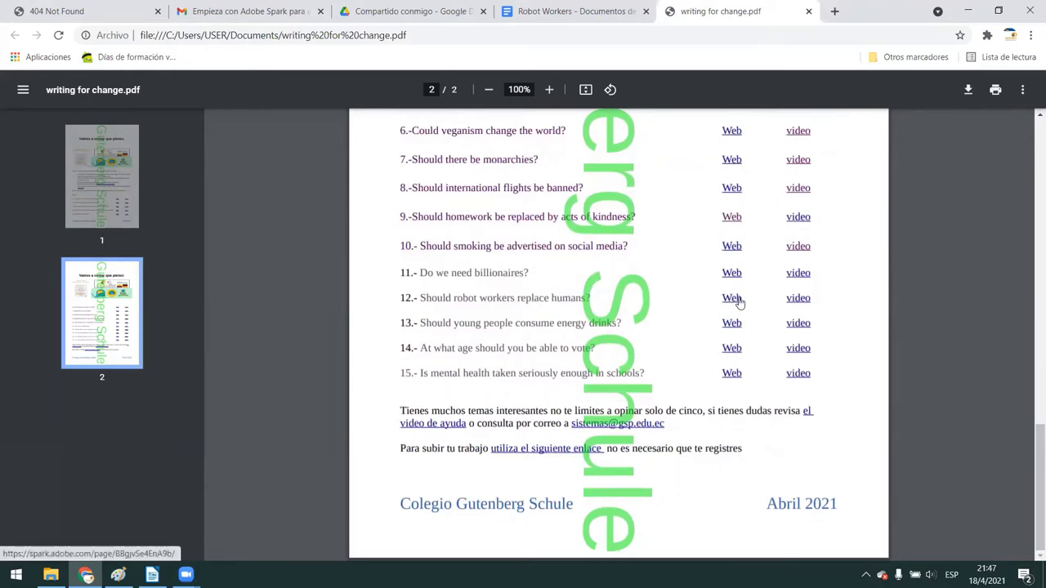
click(731, 299)
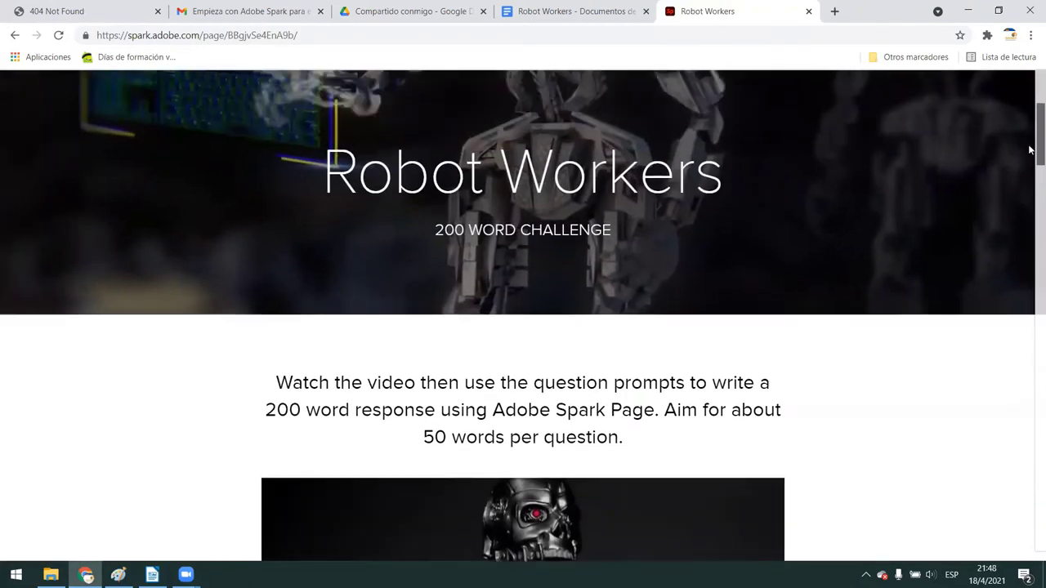
scroll(1029, 163, down, 4)
Step: Scroll the 200 Word Challenge page to the Robot Workers video and play it
scroll(1029, 184, up, 1)
scroll(1029, 175, up, 1)
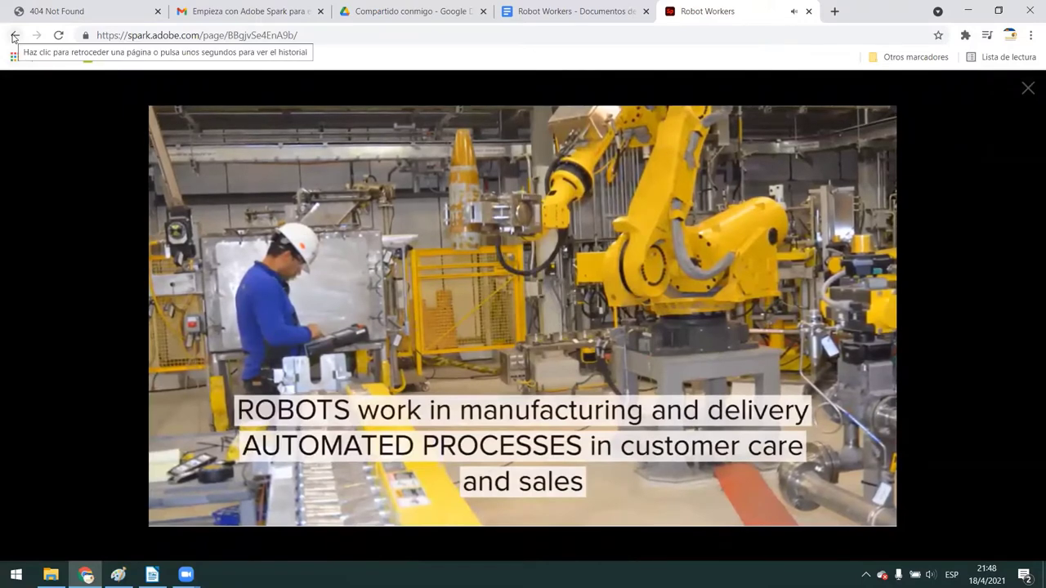
Step: Go back to the assignment sheet and bring up topic 12's Web link options for a new tab
click(13, 36)
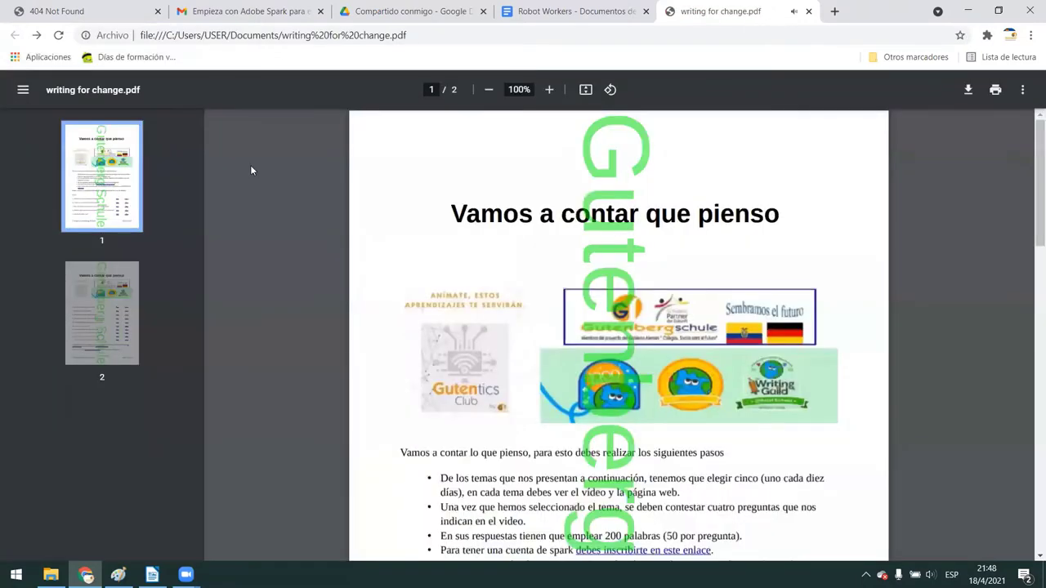
mouse_move(1032, 234)
mouse_down()
mouse_move(1030, 353)
mouse_move(1006, 503)
mouse_up()
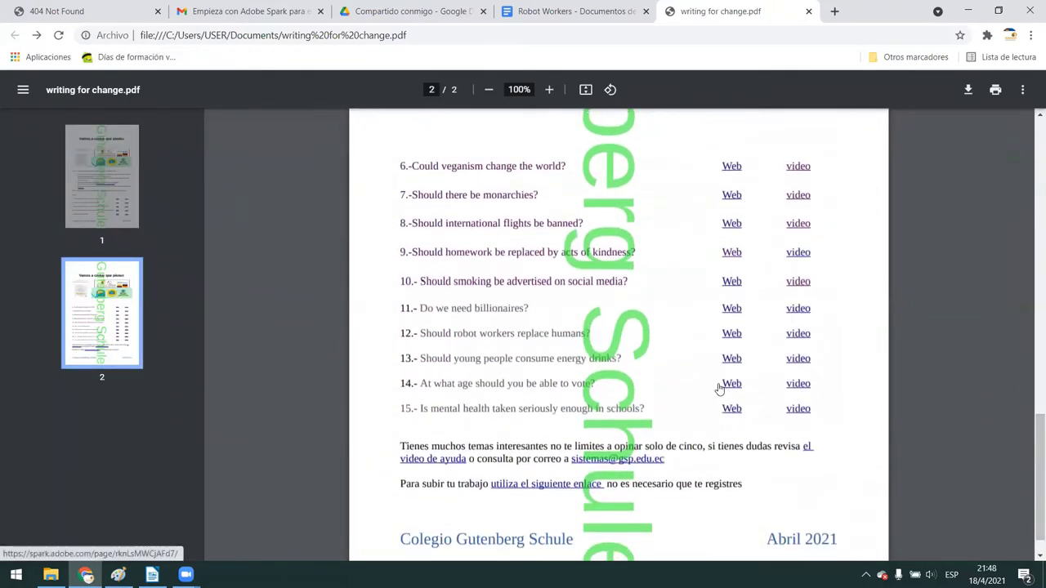
right_click(728, 335)
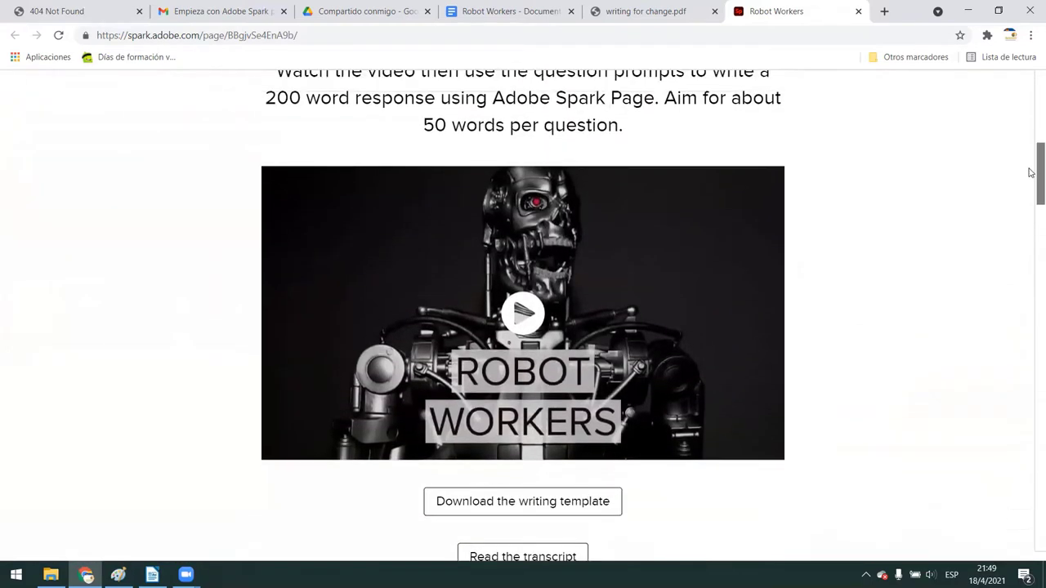
Step: In the Robot Workers document, select the title, 200 Word Challenge line and Spanish robots question
click(504, 12)
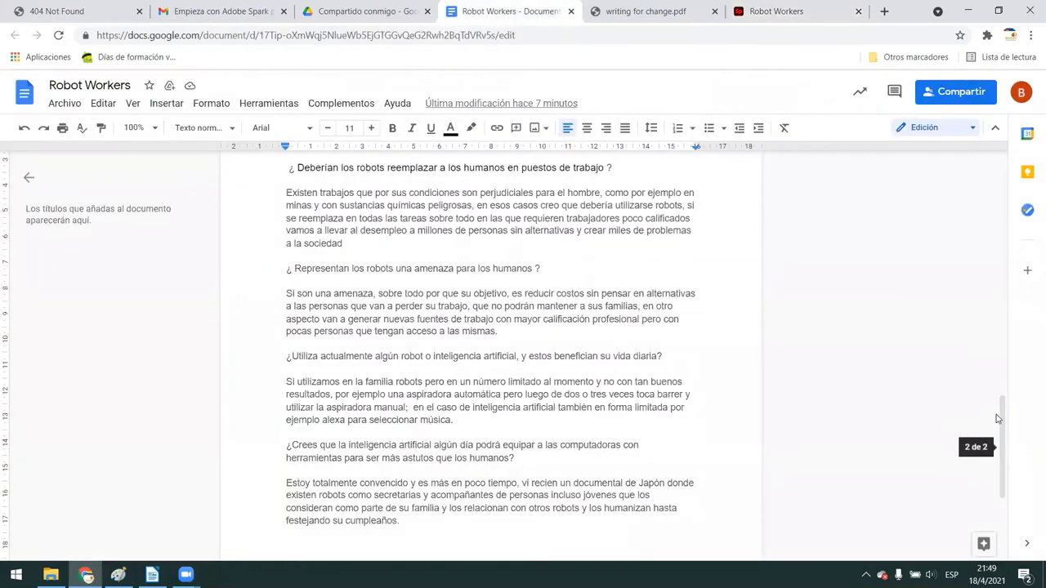
drag(1002, 421, 1003, 164)
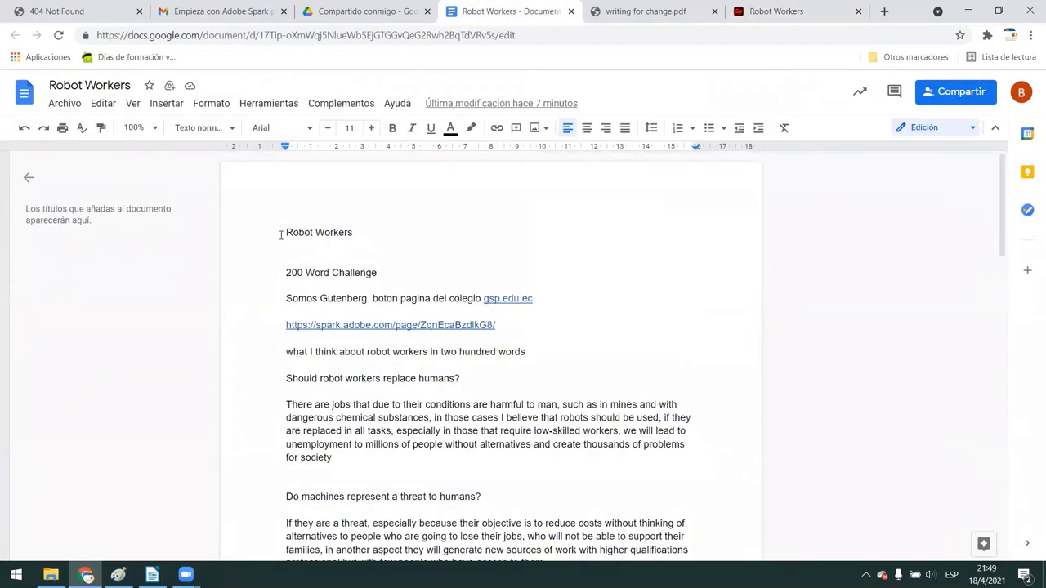
drag(281, 232, 398, 239)
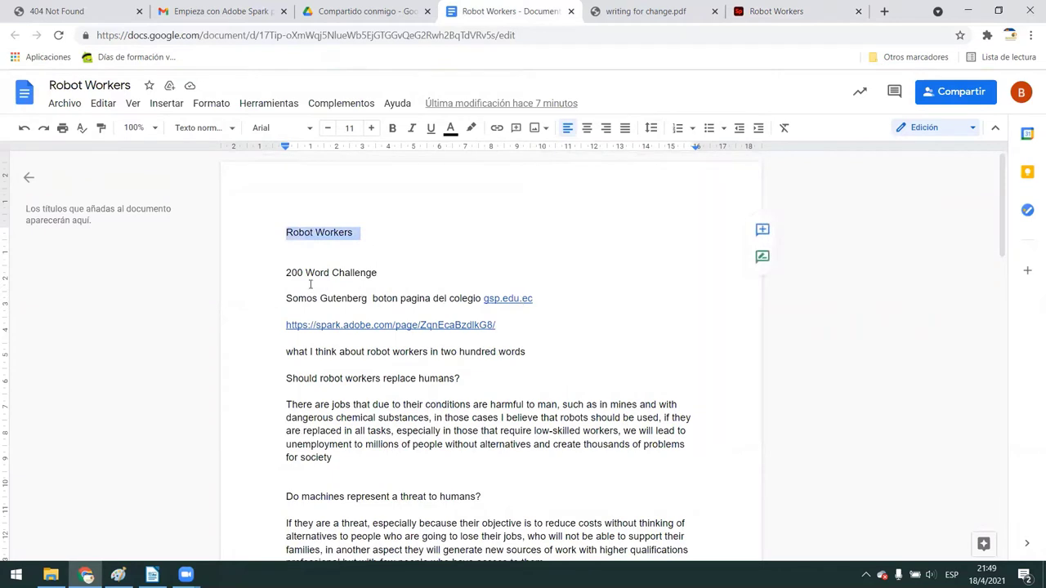
drag(281, 273, 397, 271)
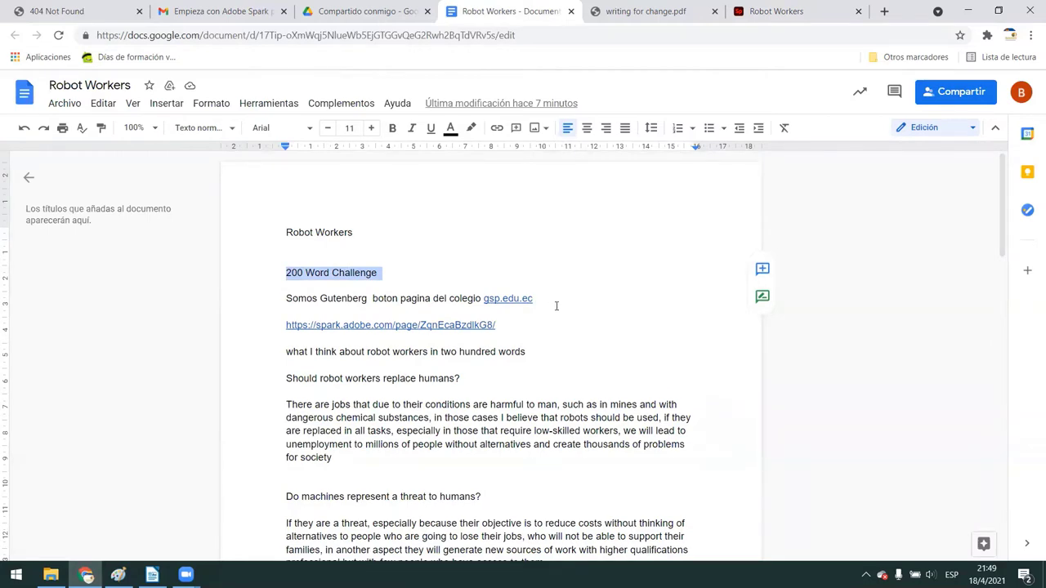
drag(1018, 204, 1018, 327)
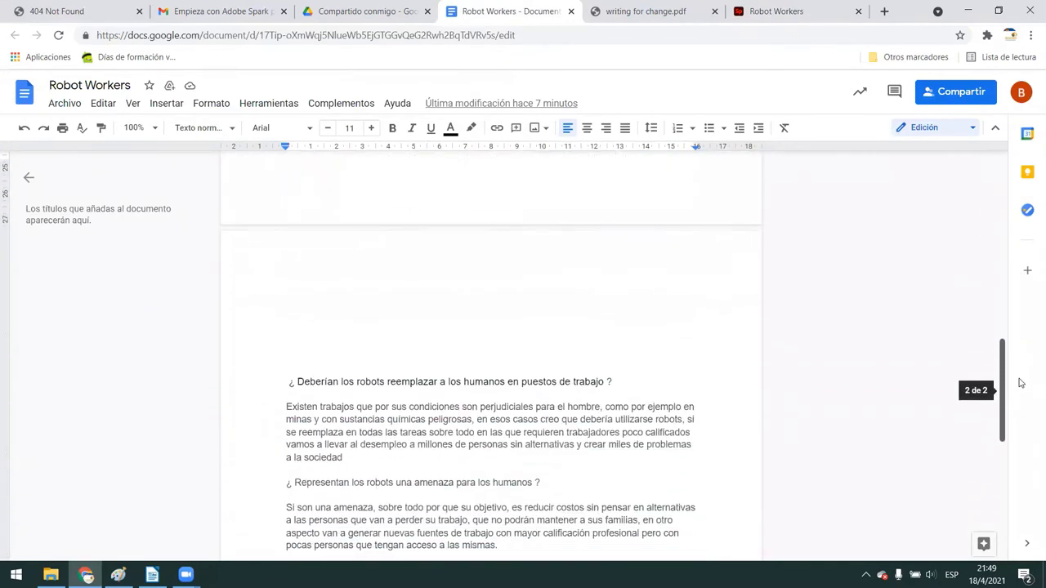
scroll(1020, 388, down, 2)
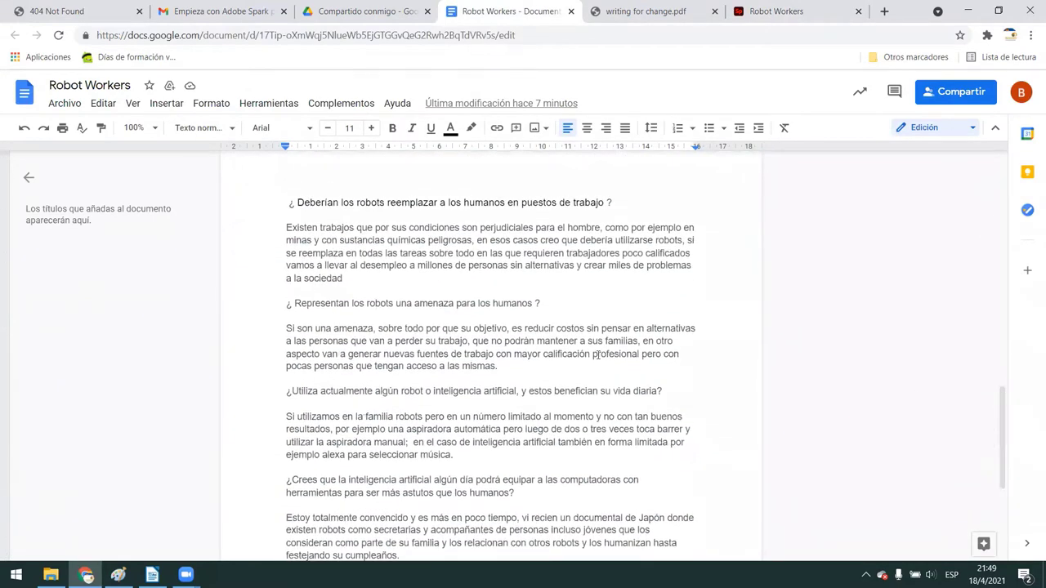
drag(291, 204, 614, 205)
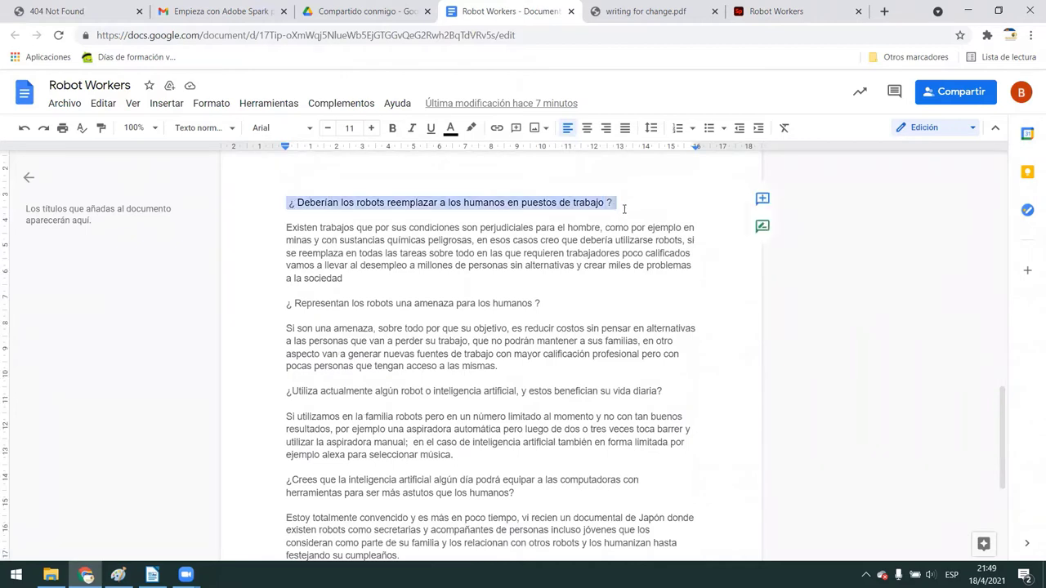
Step: Compare against the Spark page's robot-workers section, then scroll the document's written answers
click(786, 13)
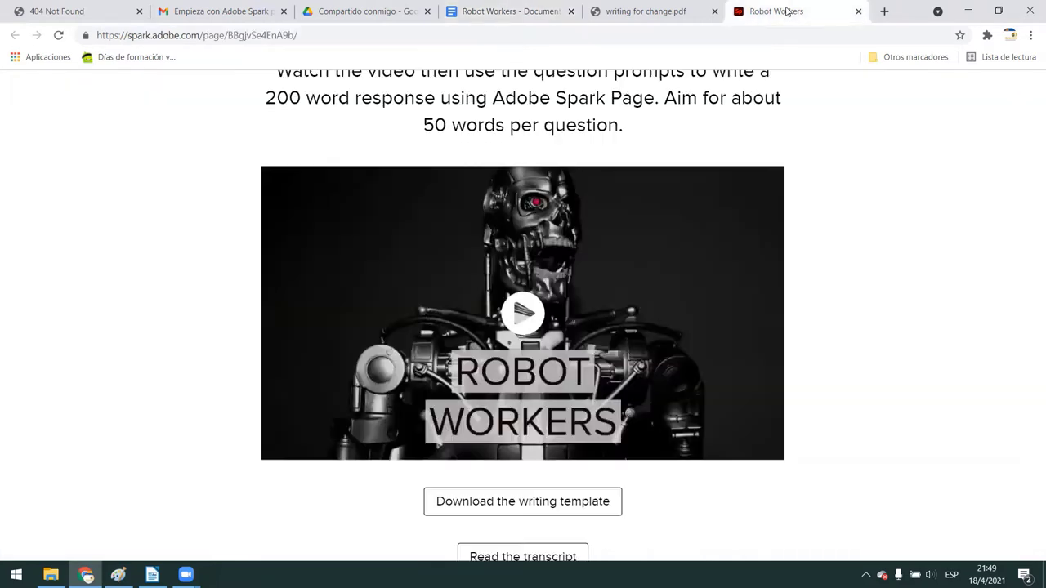
drag(1031, 181, 1031, 270)
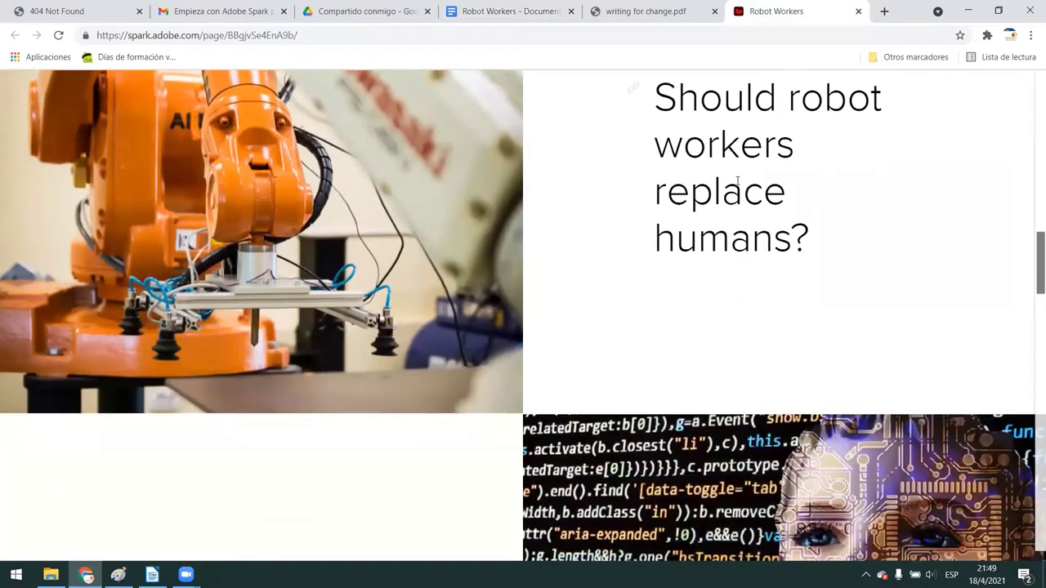
scroll(1029, 260, down, 5)
scroll(1029, 260, up, 7)
click(533, 14)
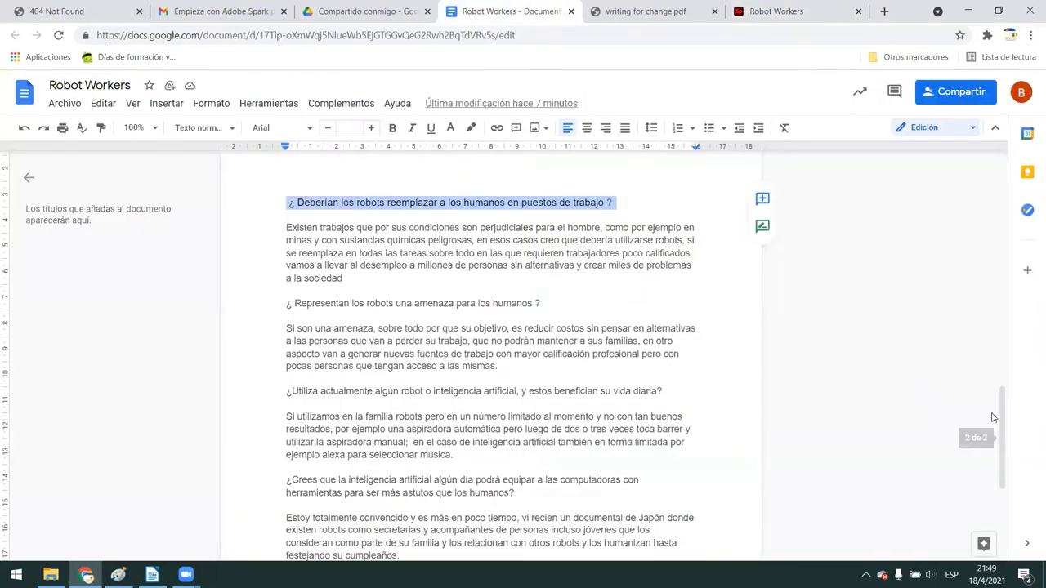
mouse_move(1002, 422)
mouse_down()
mouse_move(987, 489)
mouse_move(989, 465)
mouse_up()
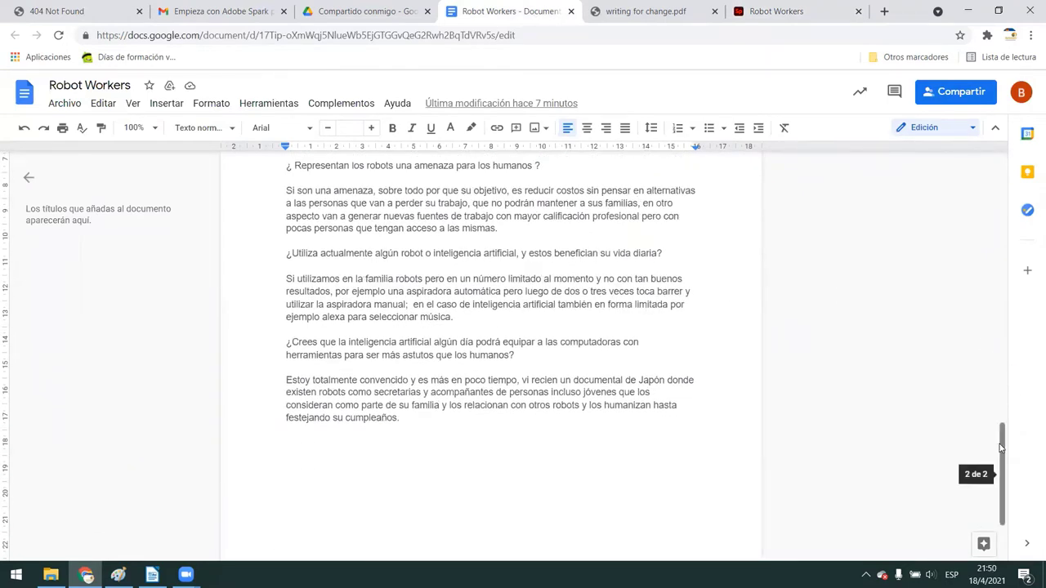
drag(999, 444, 1008, 422)
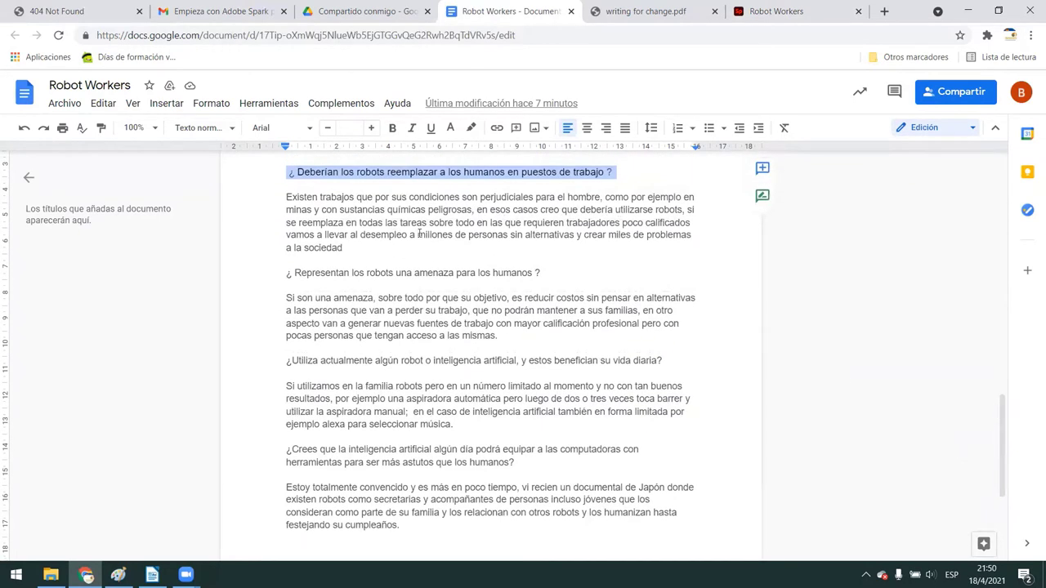
click(406, 234)
drag(282, 197, 343, 251)
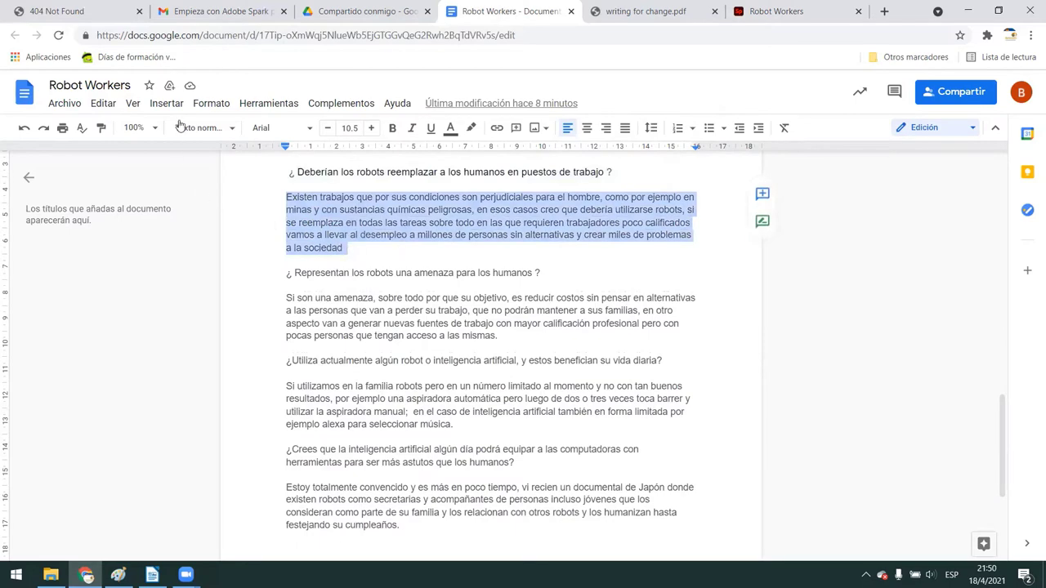
click(269, 107)
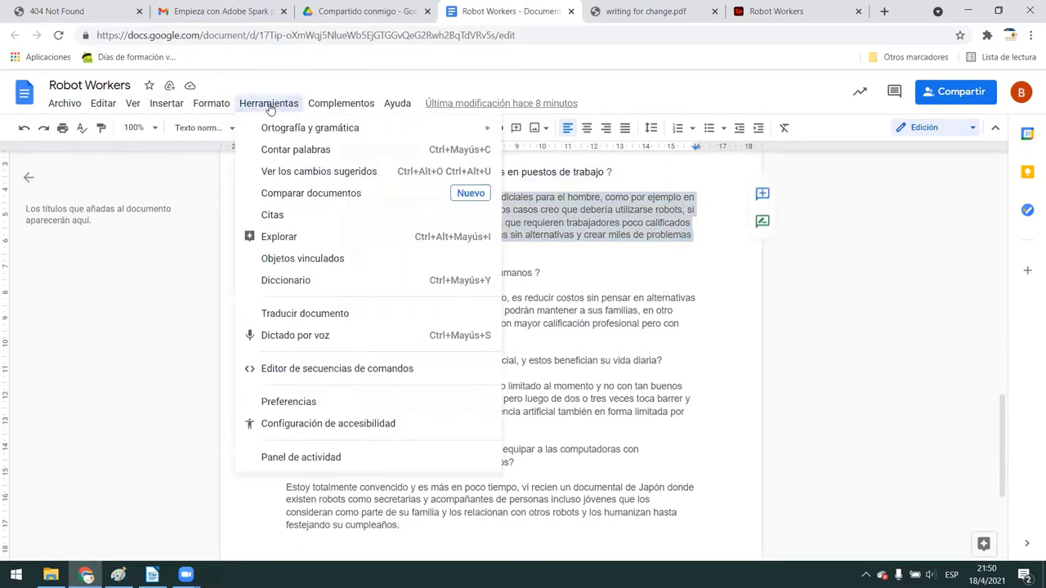
click(284, 152)
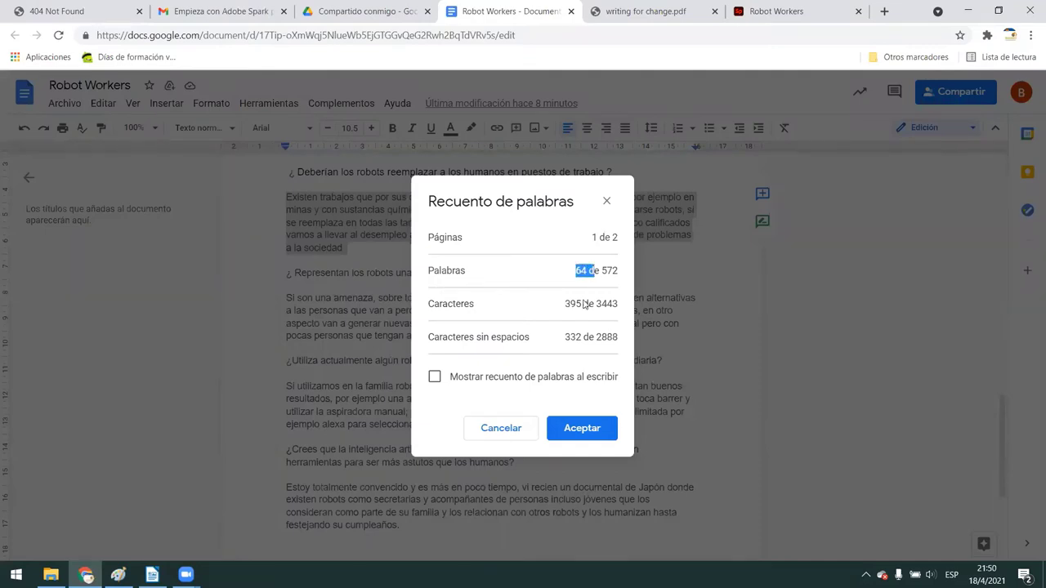
click(509, 429)
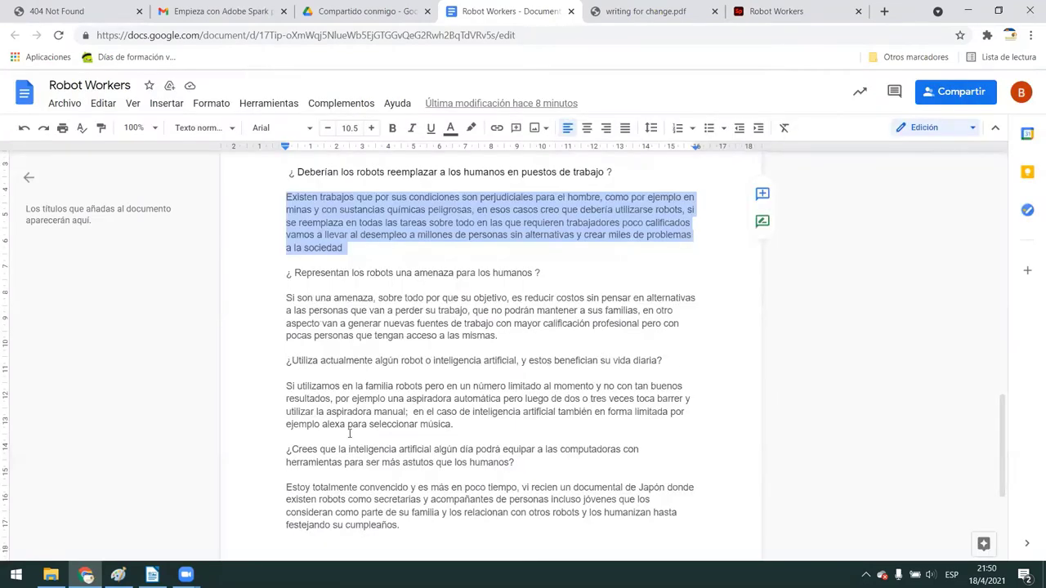
drag(289, 488, 418, 522)
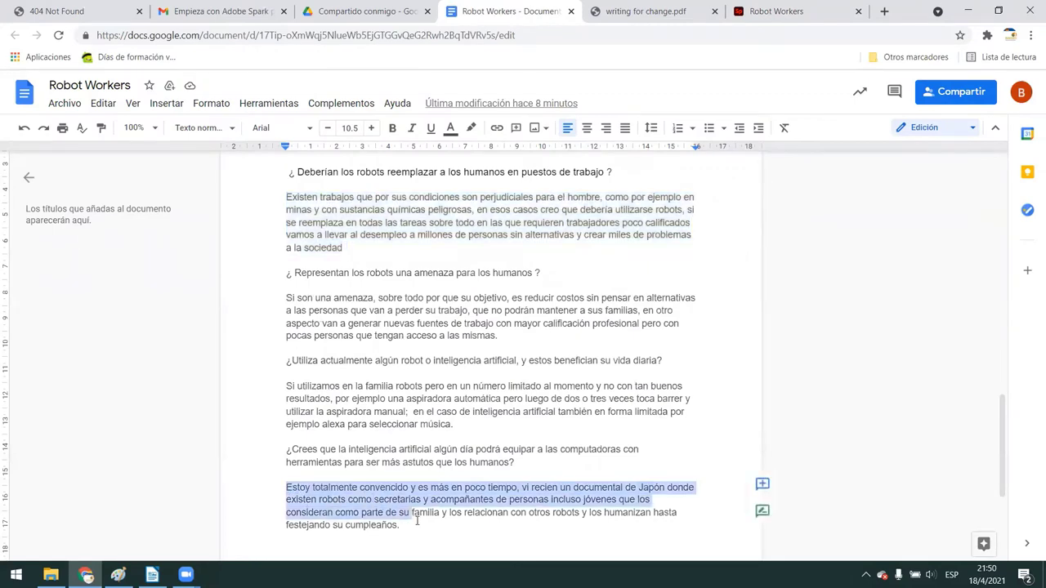
click(280, 103)
click(306, 152)
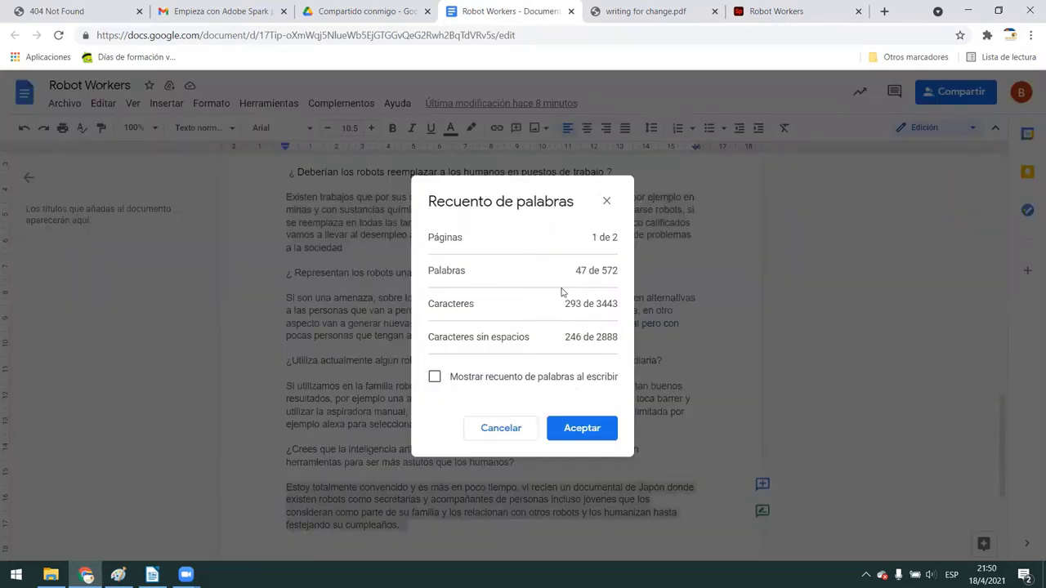
click(516, 440)
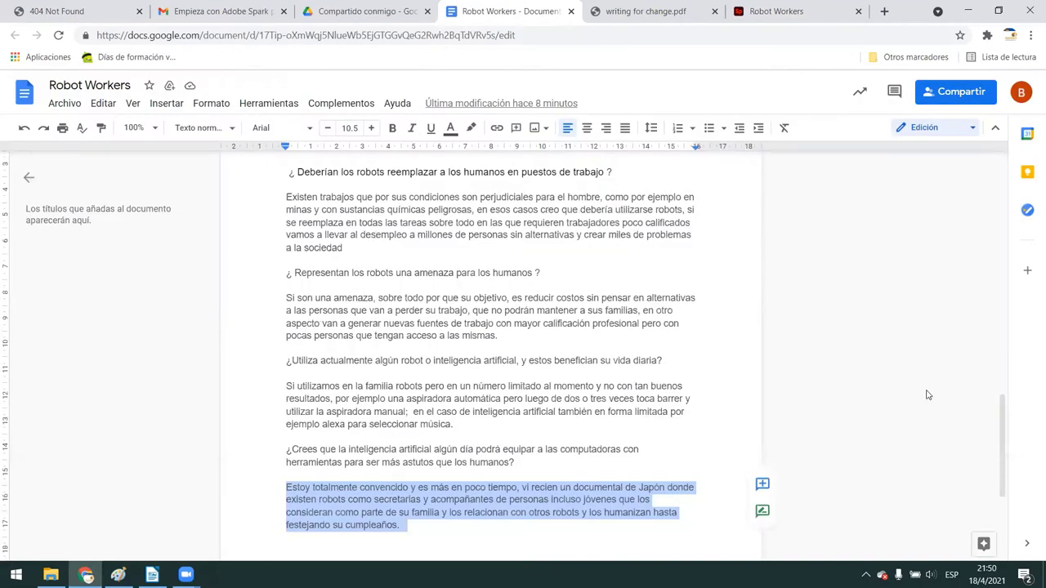
mouse_move(1002, 422)
mouse_down()
mouse_move(1002, 380)
mouse_move(985, 441)
mouse_move(986, 388)
mouse_move(984, 426)
mouse_up()
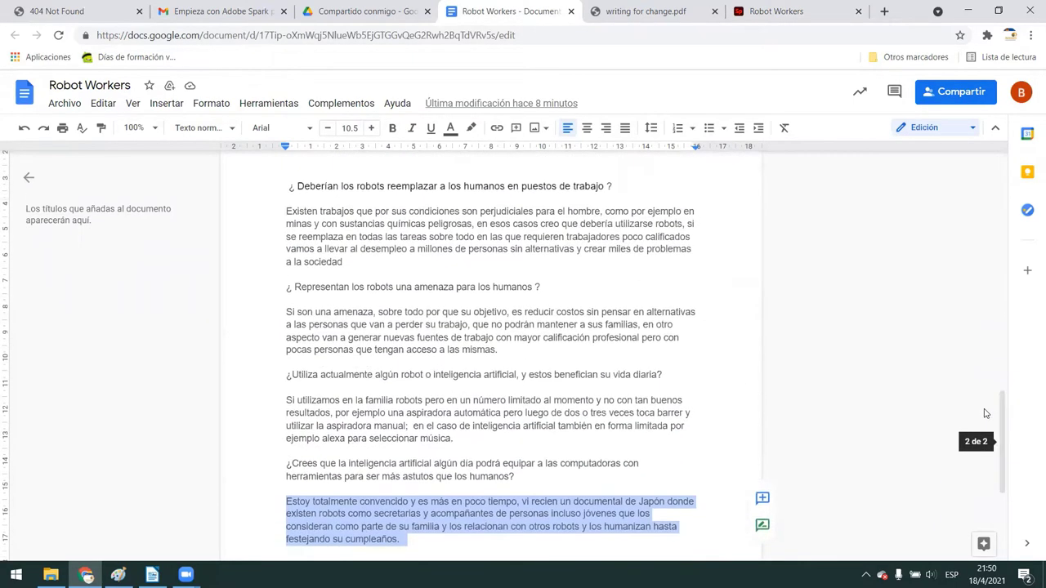
Step: Bring Chrome back and load the Writing for Change registration form in the first tab
click(652, 23)
drag(1033, 421, 1029, 215)
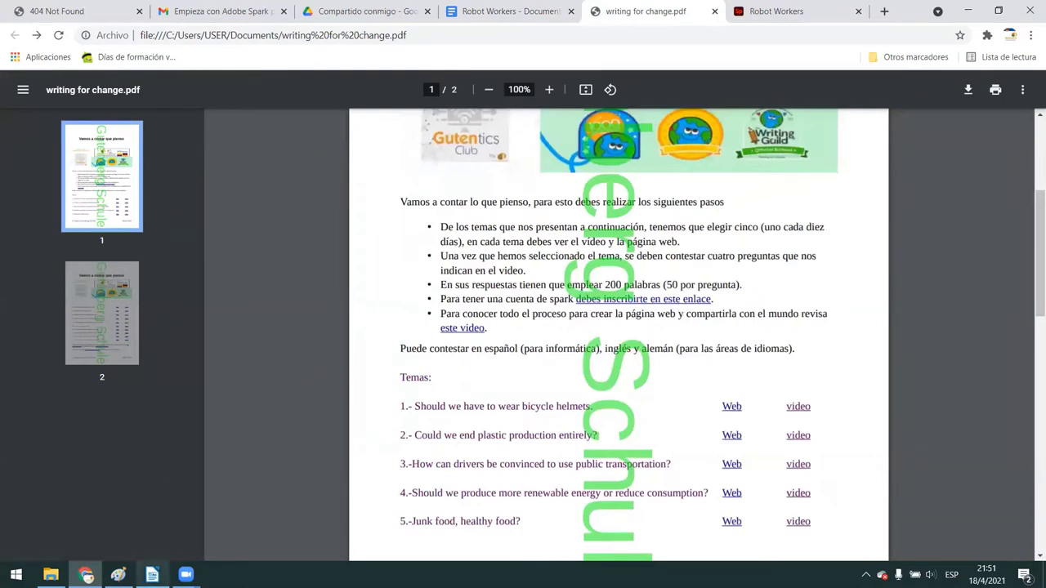
click(118, 574)
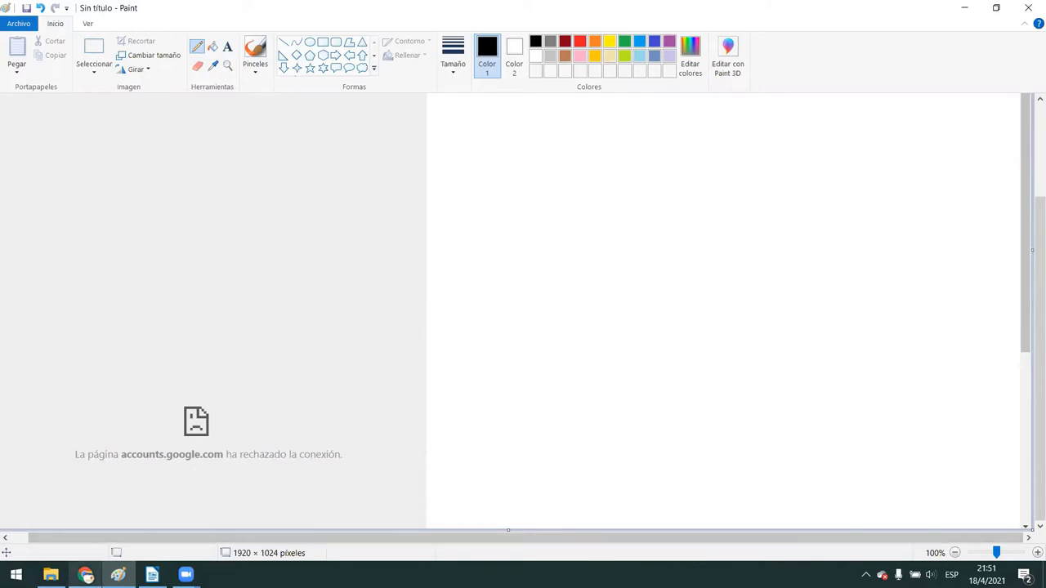
mouse_move(85, 574)
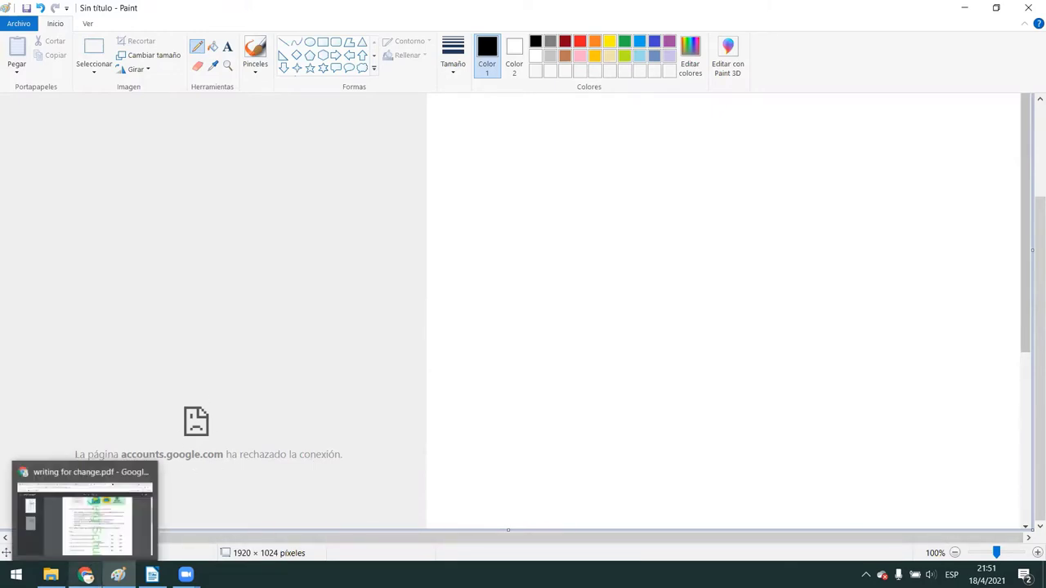
click(81, 479)
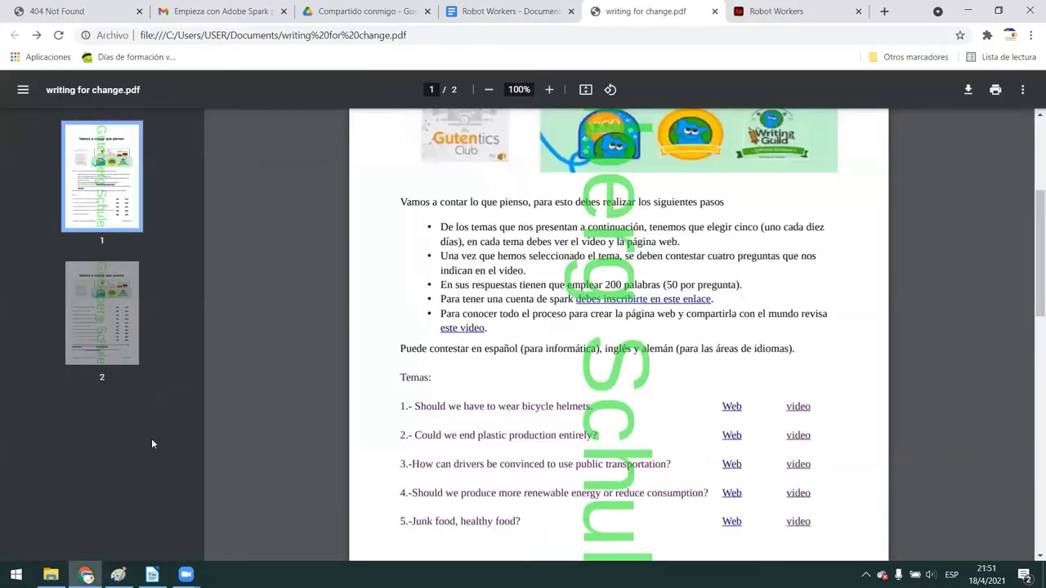
click(102, 11)
key(Return)
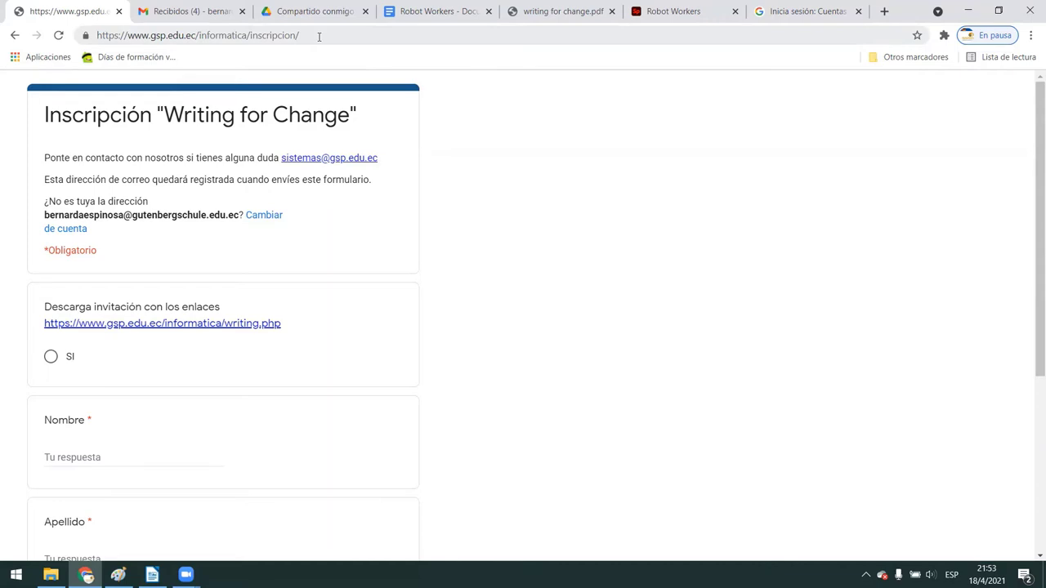
Step: Answer SI to downloading the invitation on the registration form
click(318, 36)
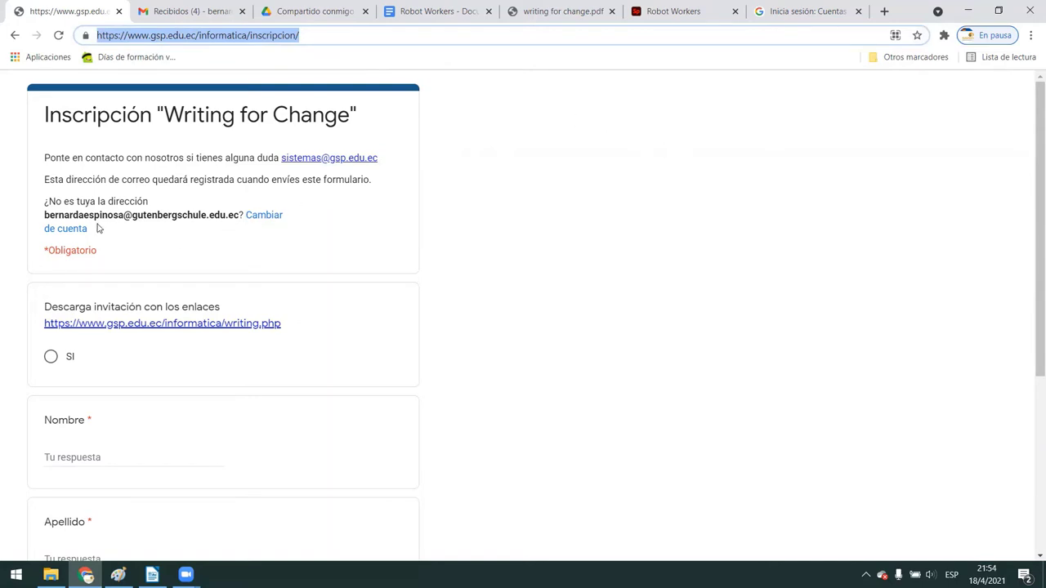
drag(45, 215, 240, 216)
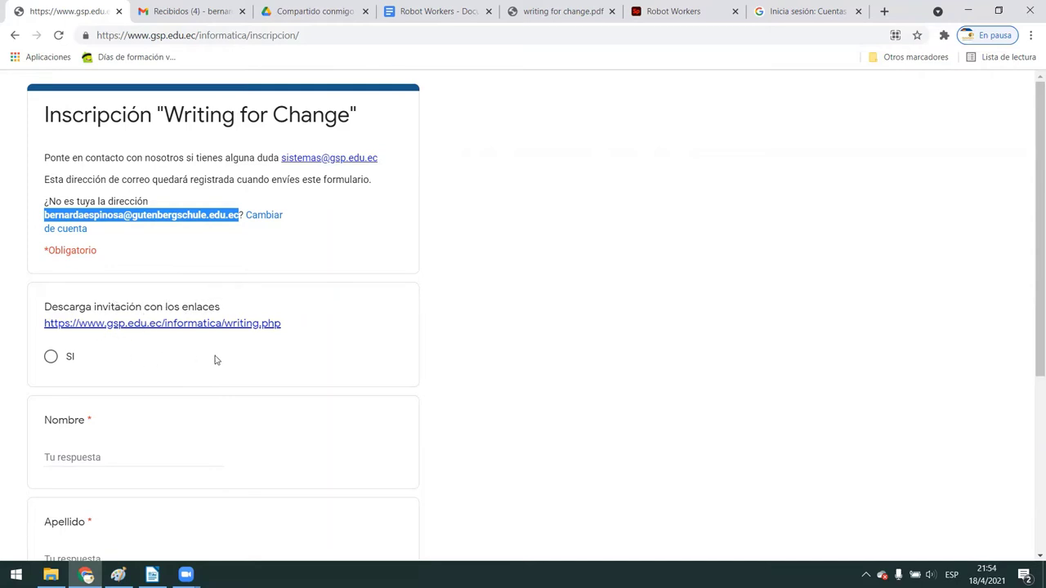
click(51, 357)
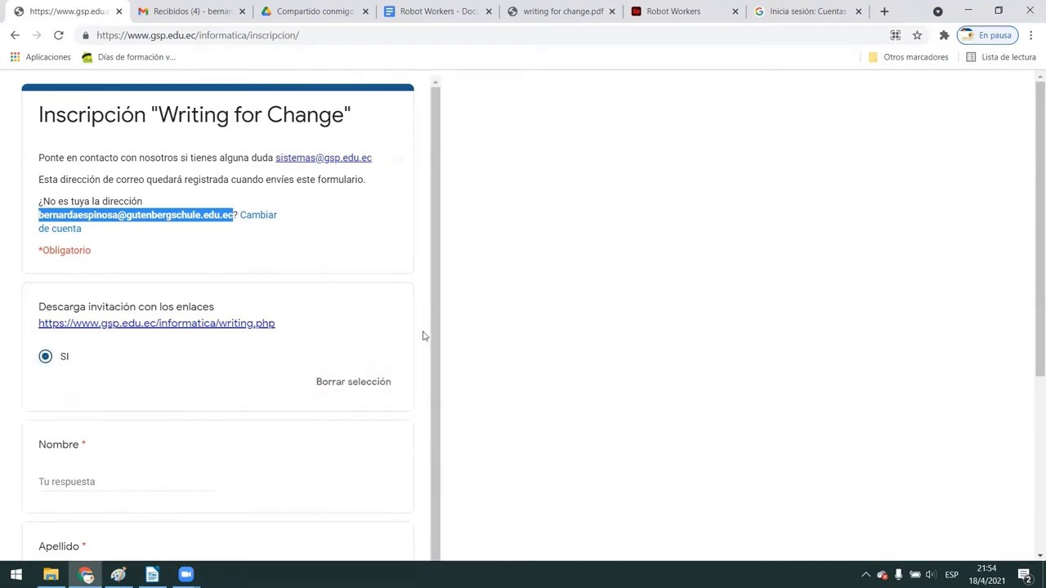
scroll(1028, 205, down, 3)
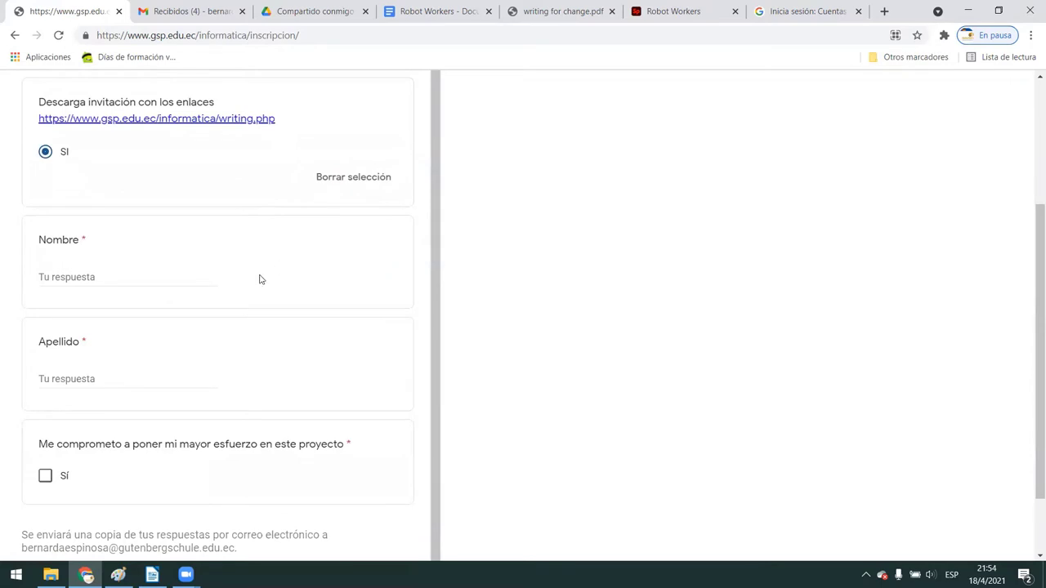
Step: Fill in the Nombre and Apellido fields and tick Sí for the commitment
click(191, 277)
text(Nombre)
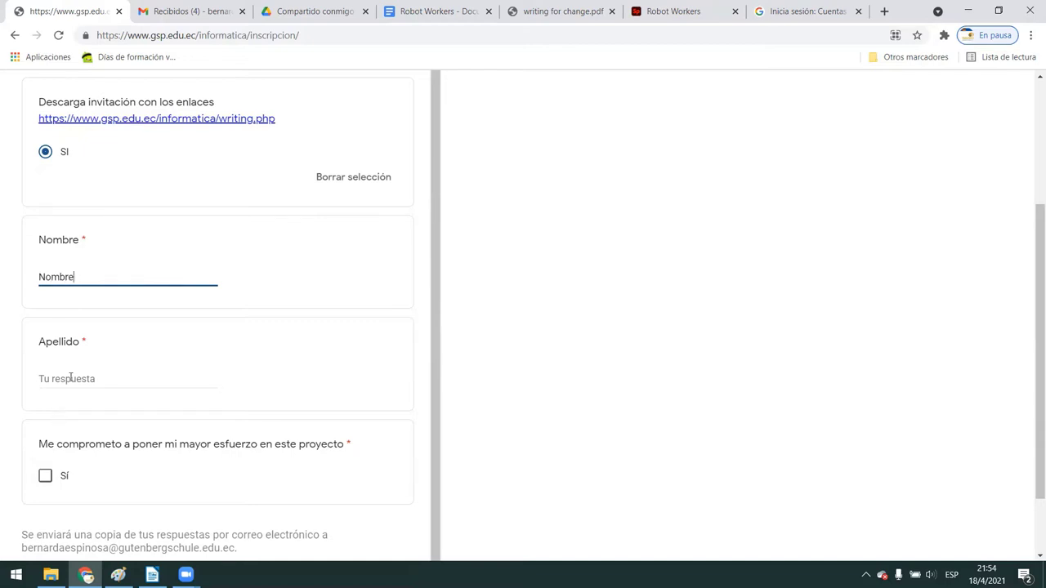
click(70, 378)
text(Apellido)
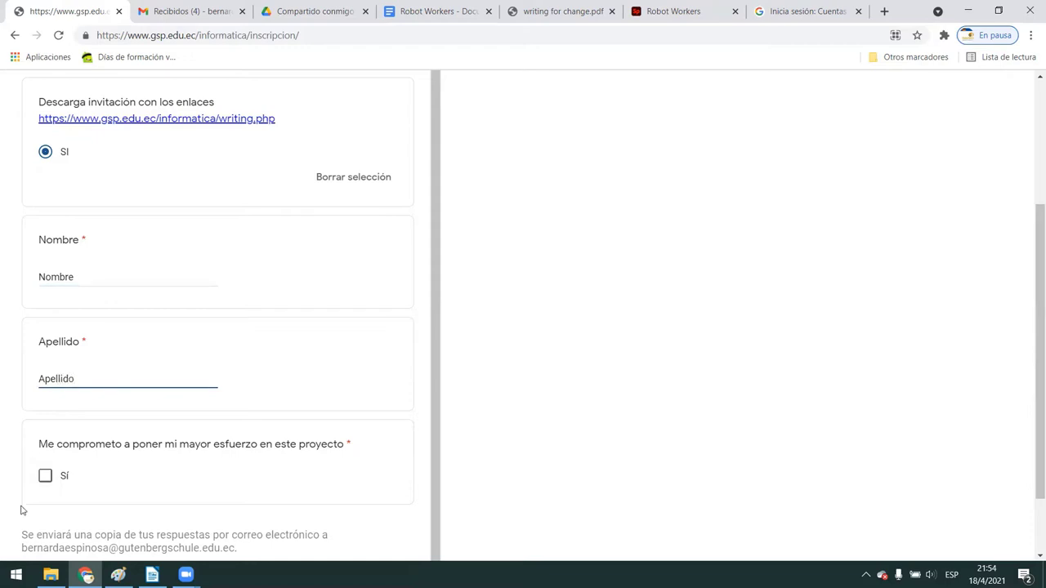
click(45, 476)
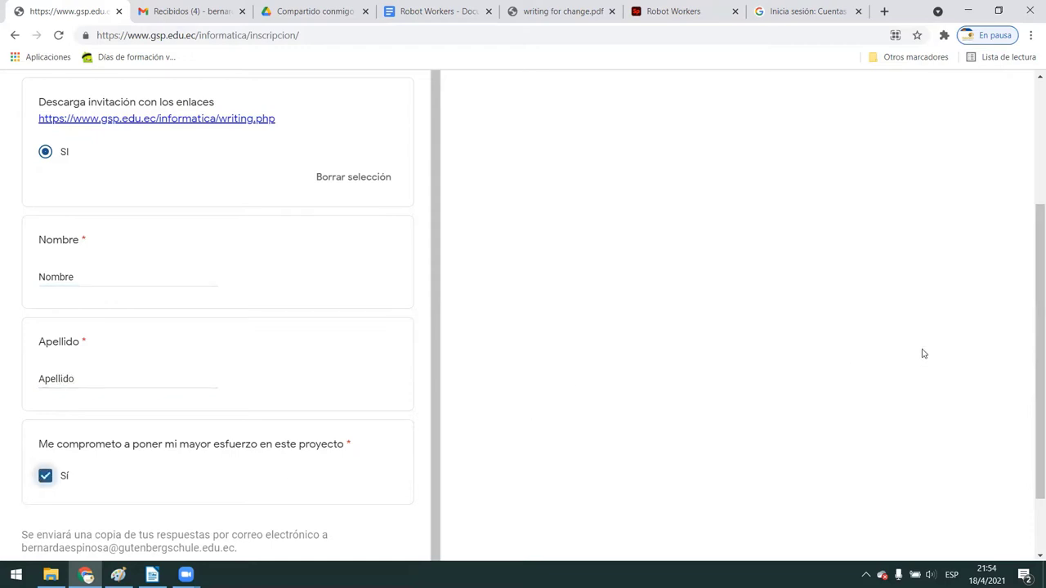
drag(1030, 321, 1034, 431)
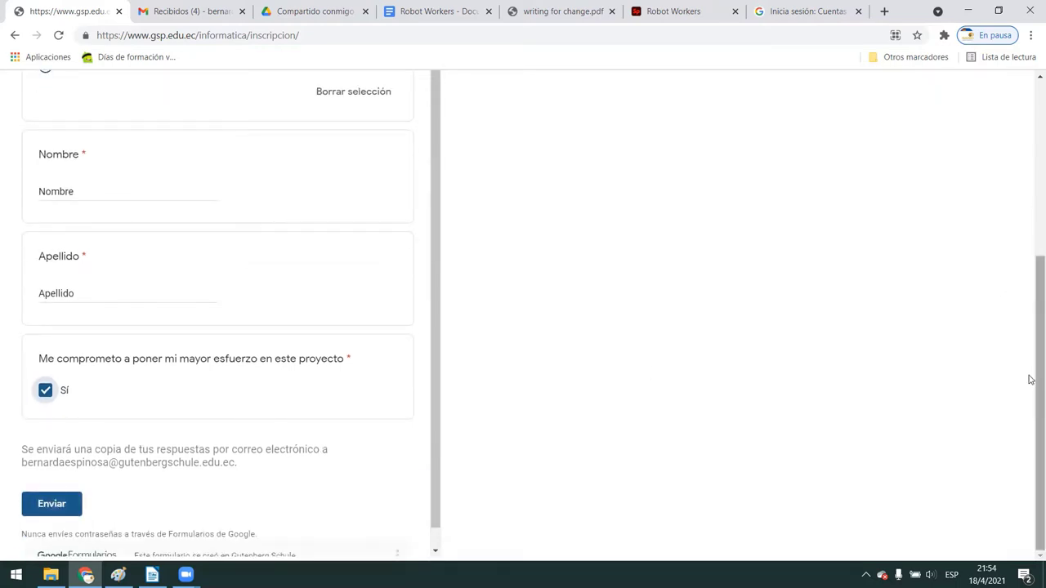
drag(1031, 380, 1031, 195)
scroll(978, 197, up, 1)
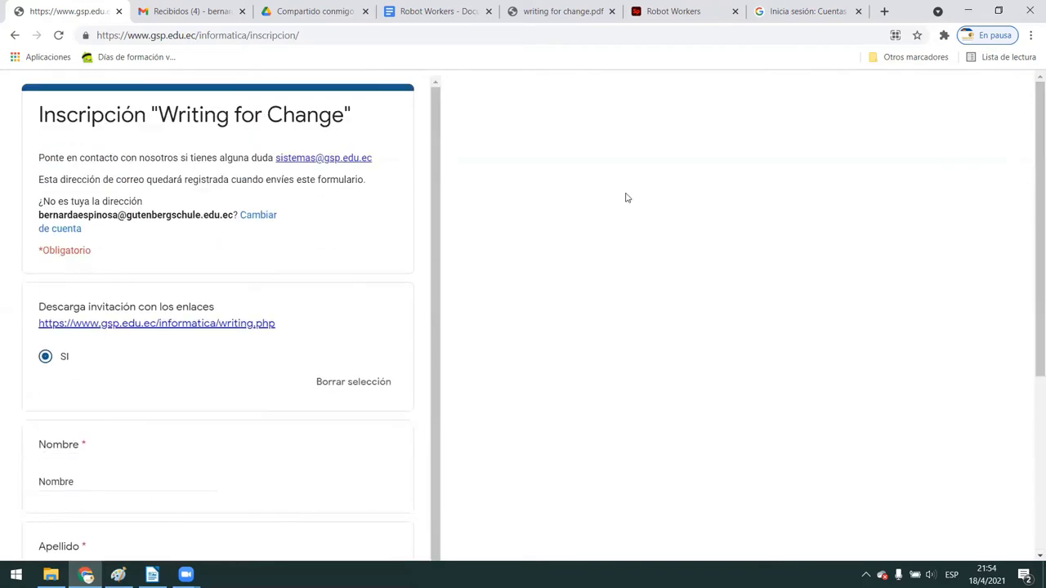
click(206, 16)
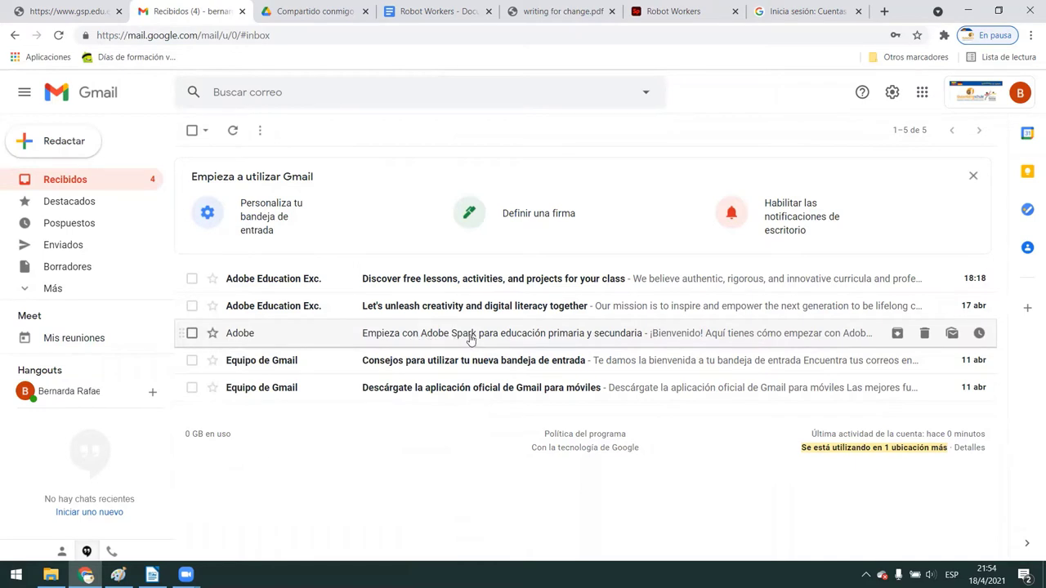
Step: Open the Adobe Spark education welcome email and scroll to its getting-started instructions
click(509, 337)
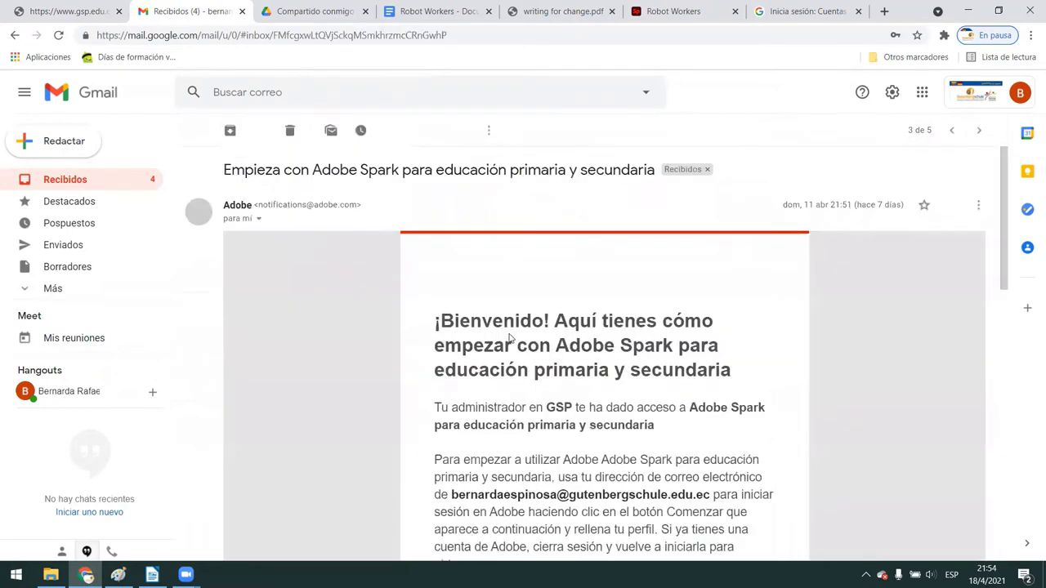
drag(442, 340, 567, 365)
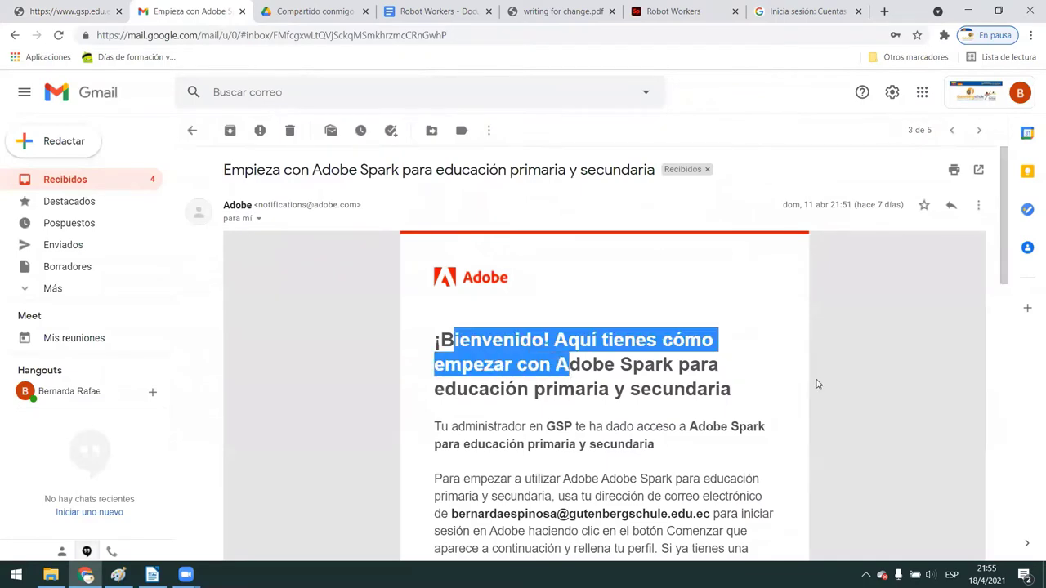
drag(1004, 188, 1010, 256)
scroll(1010, 256, down, 3)
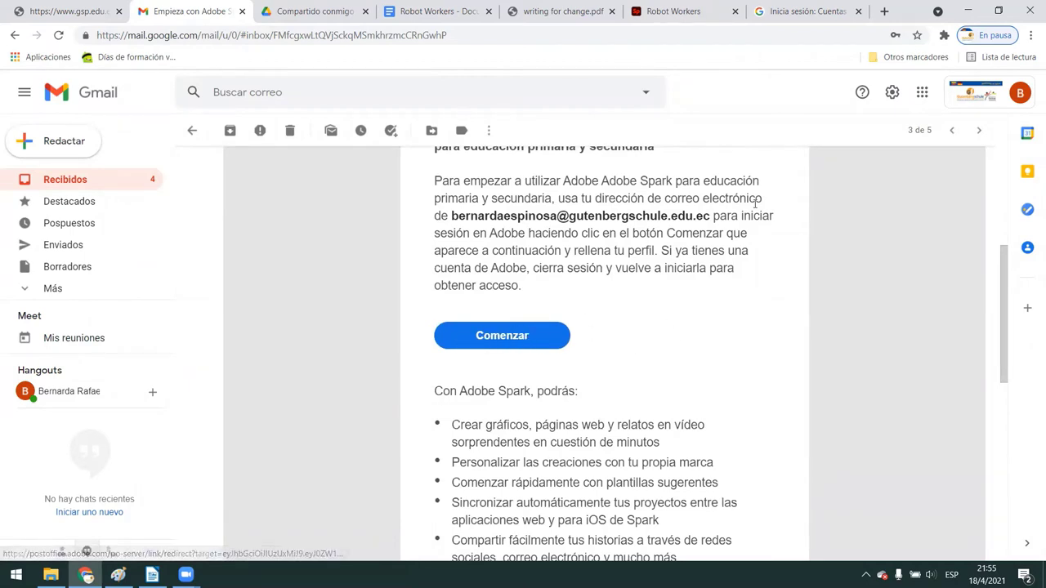
Step: Go to Adobe Spark in a new tab and sign in with the school education account
click(885, 10)
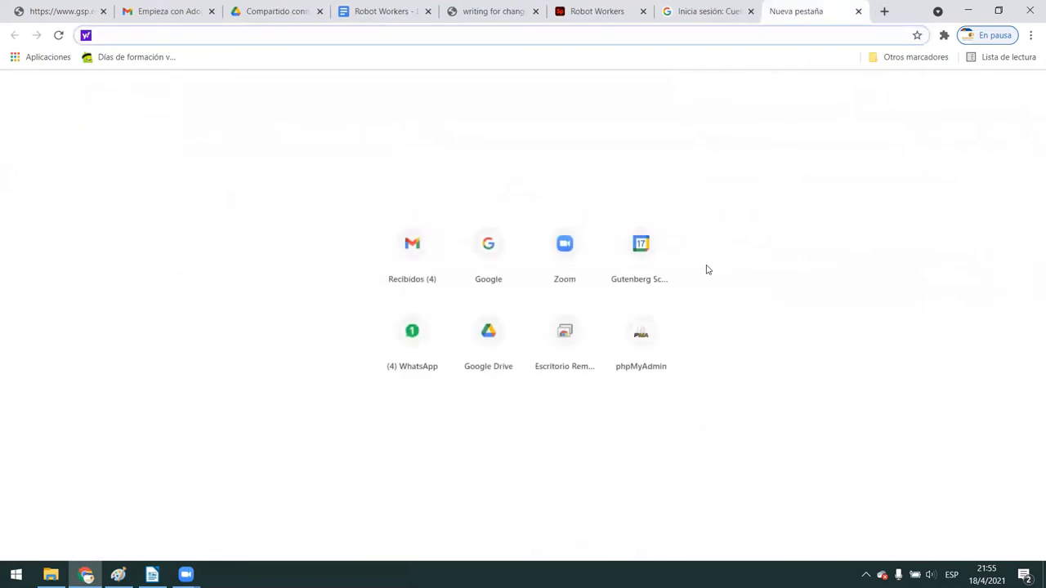
text(spark.adobe.com)
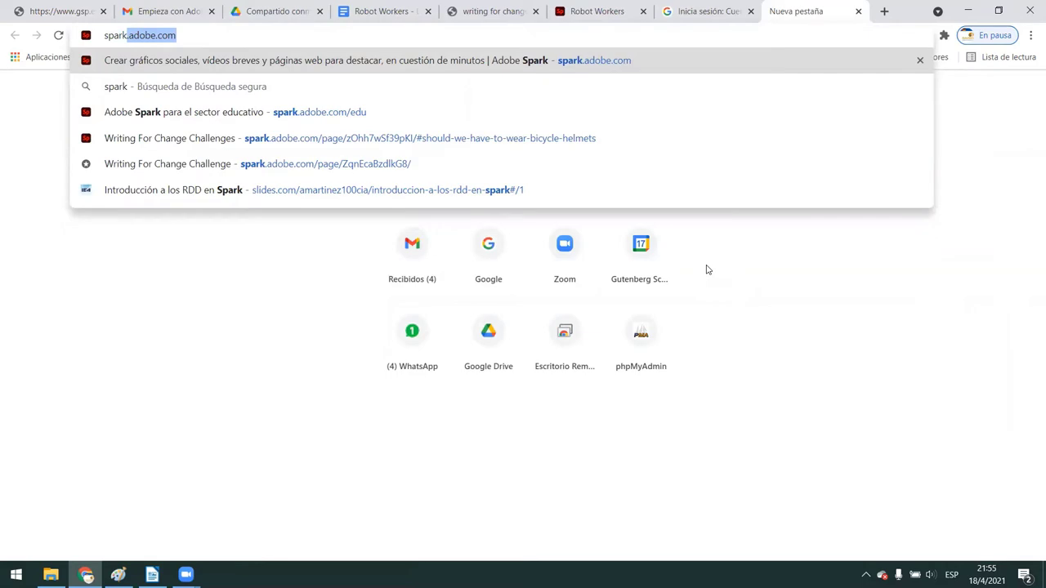
key(Return)
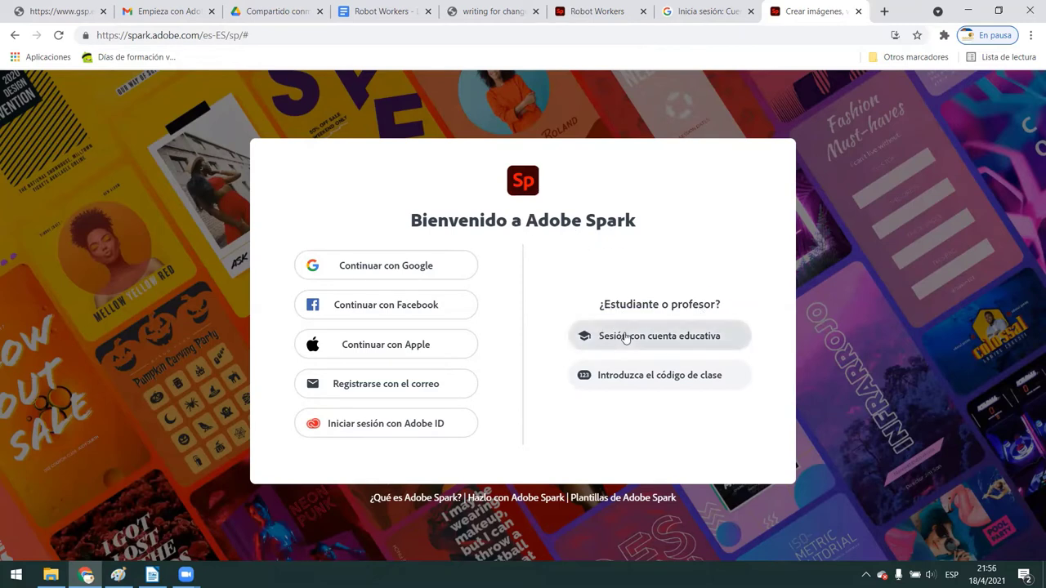
click(670, 340)
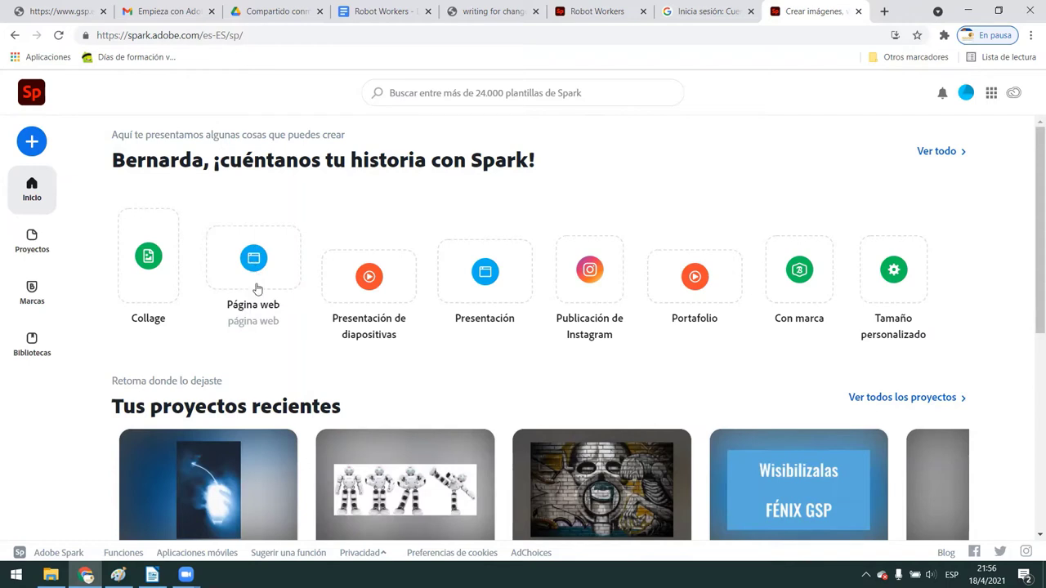
Step: Create a new Página web project from the + menu
click(31, 143)
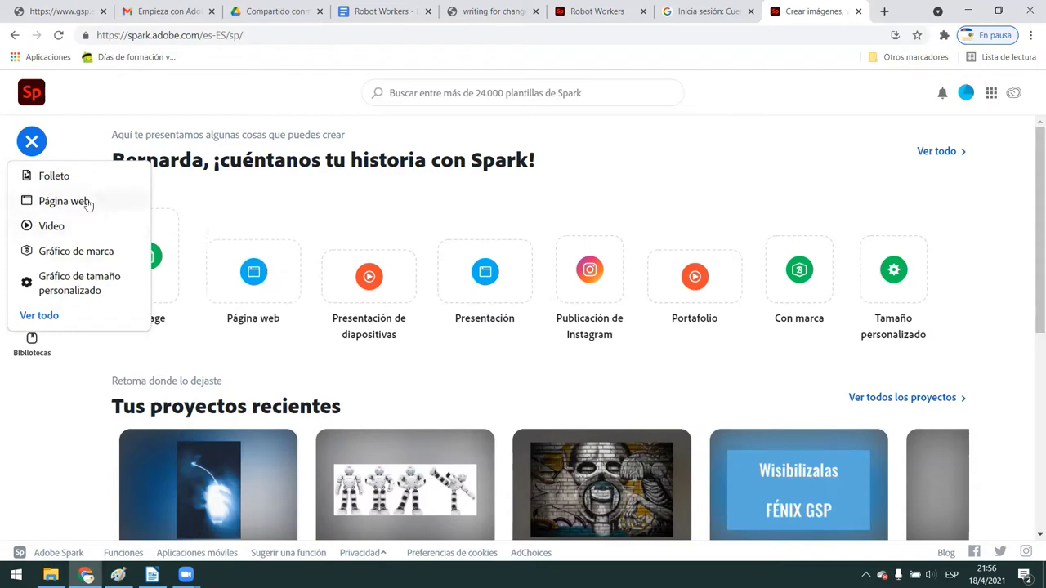
click(243, 269)
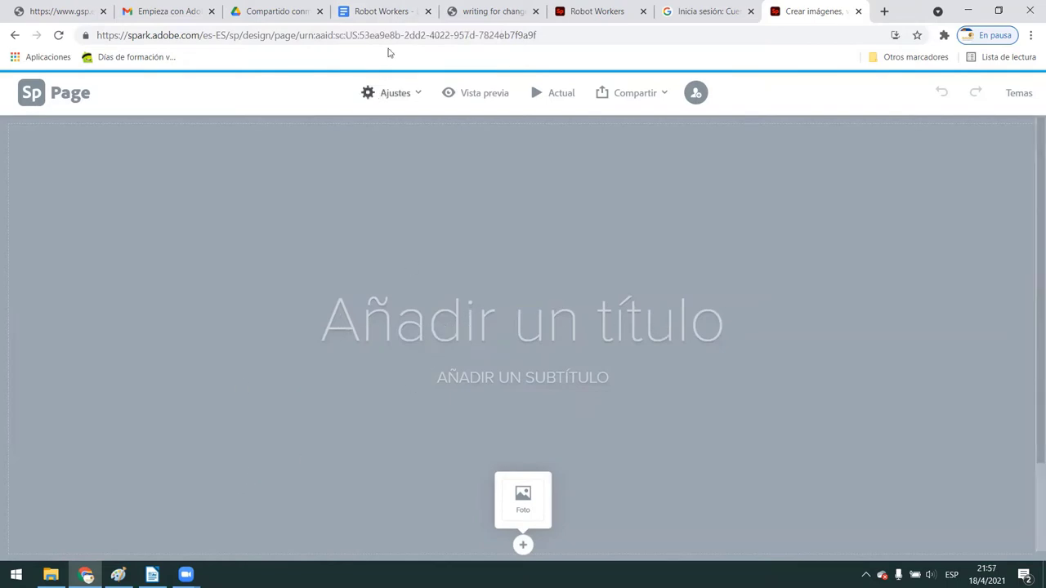
Step: Copy 'Robot Workers' from the Docs document and paste it as the page title
click(389, 14)
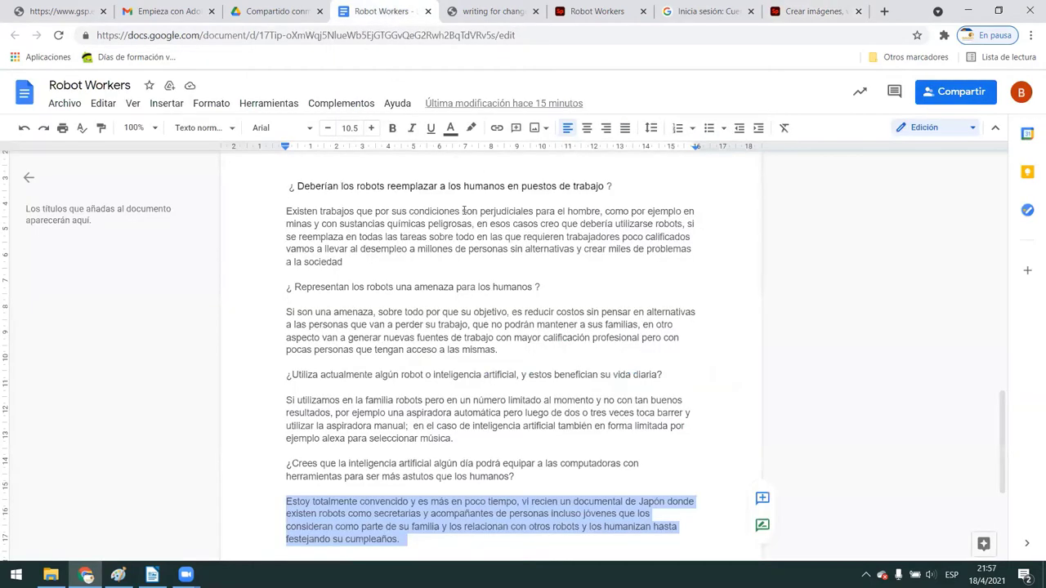
drag(1003, 414, 1002, 184)
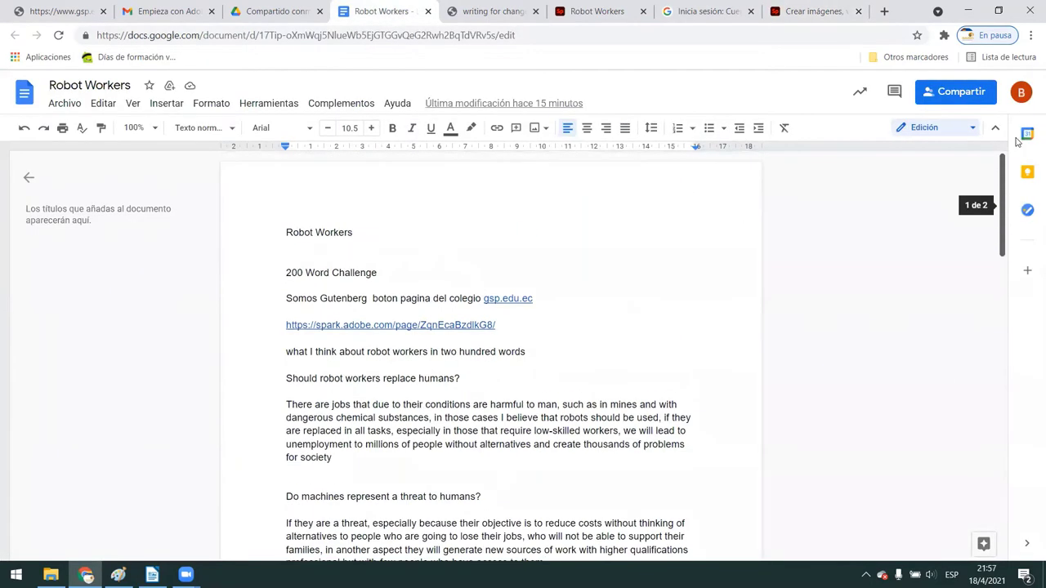
drag(287, 236, 374, 233)
key(ctrl+c)
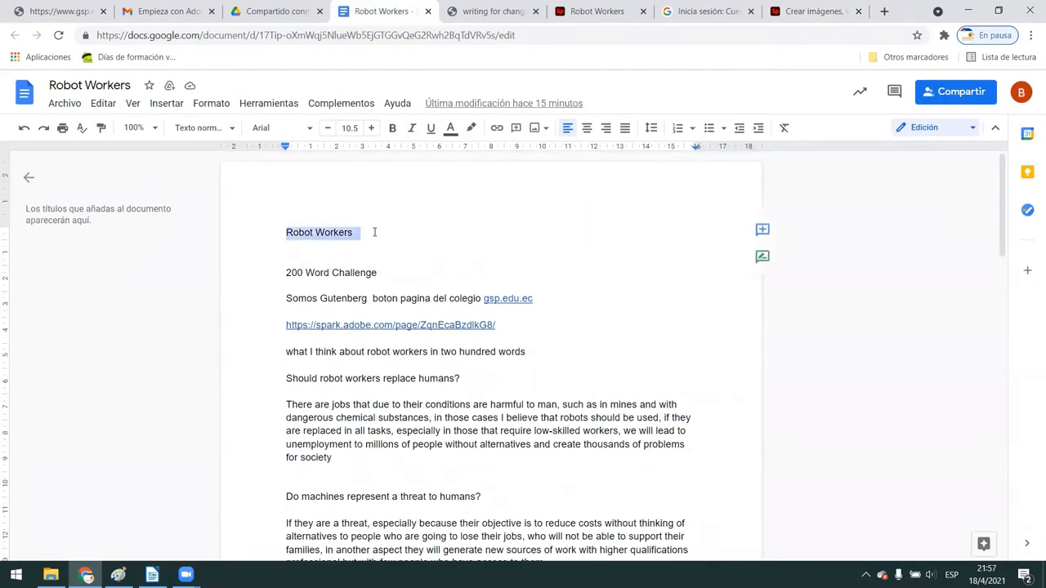
click(792, 15)
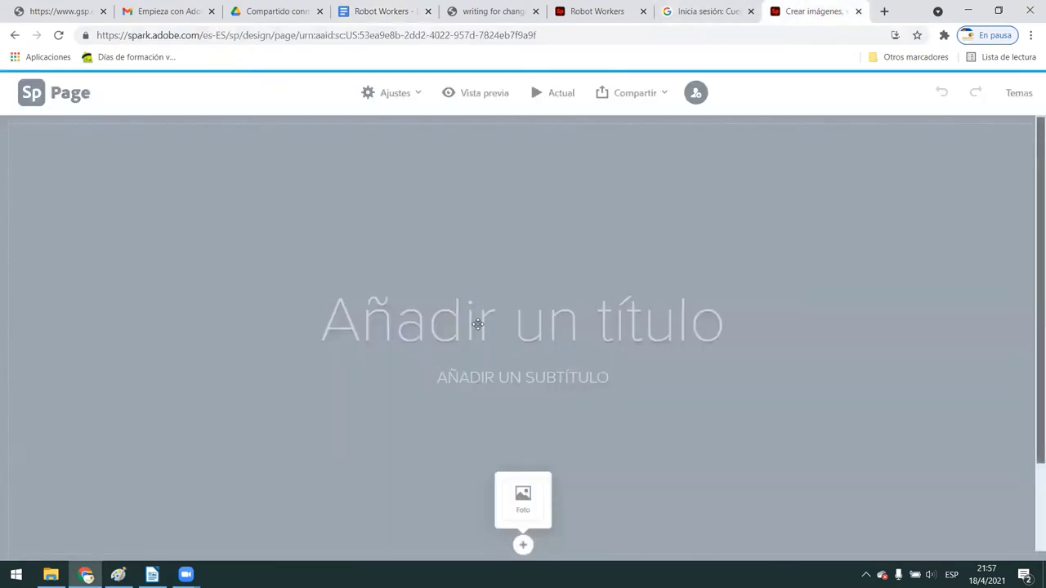
click(481, 323)
key(ctrl+v)
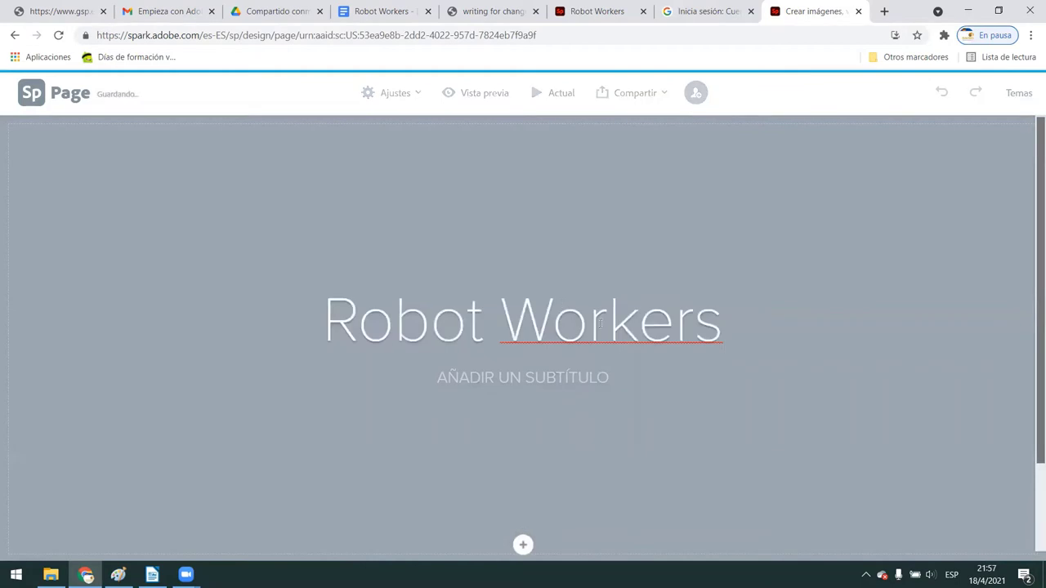
Step: Copy '200 WORD CHALLENGE' from the document and paste it as the page subtitle
click(508, 376)
click(383, 12)
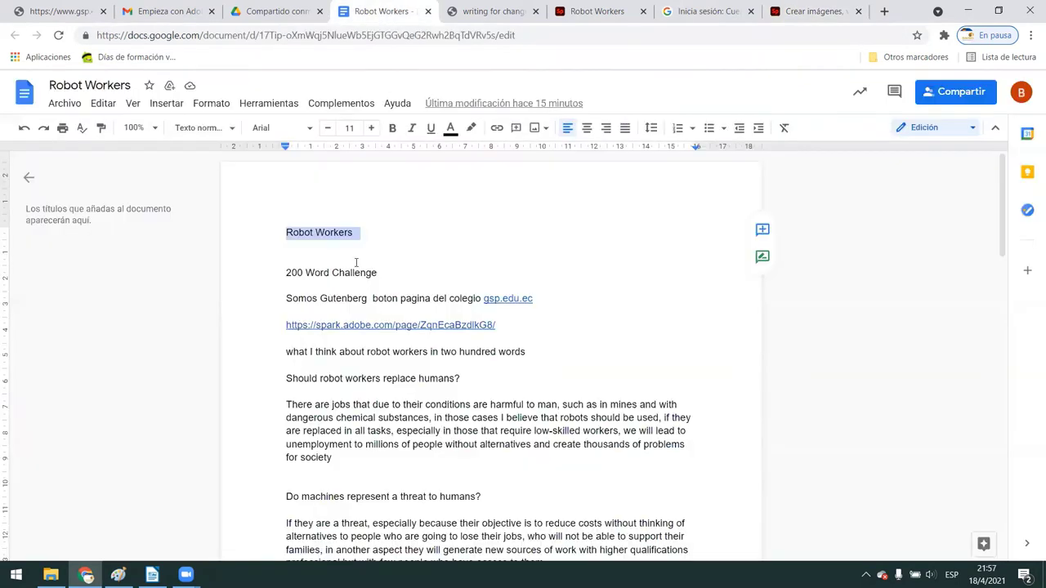
drag(288, 272, 386, 273)
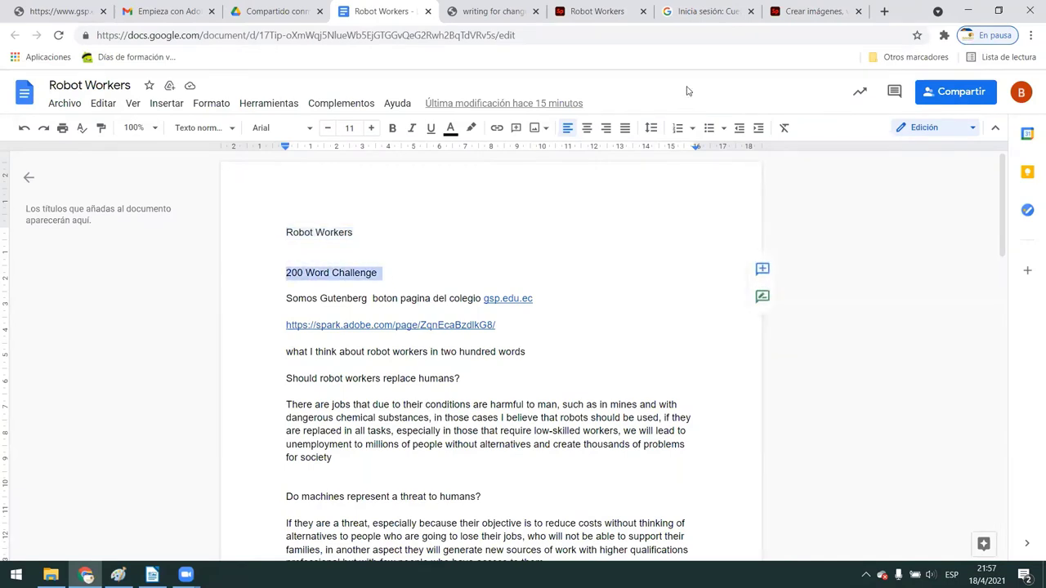
click(809, 11)
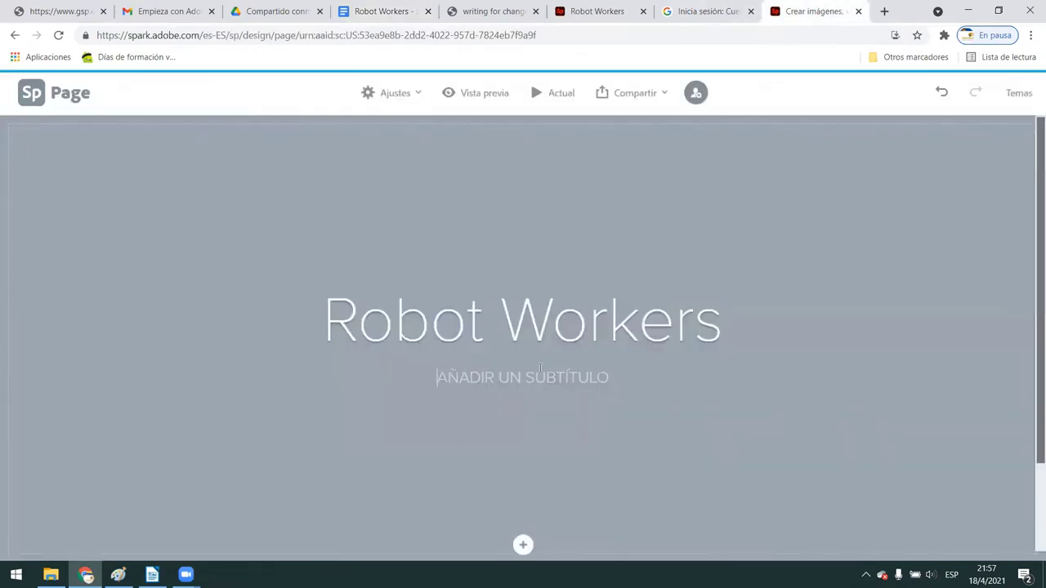
text(200 WORD CHALLENGE)
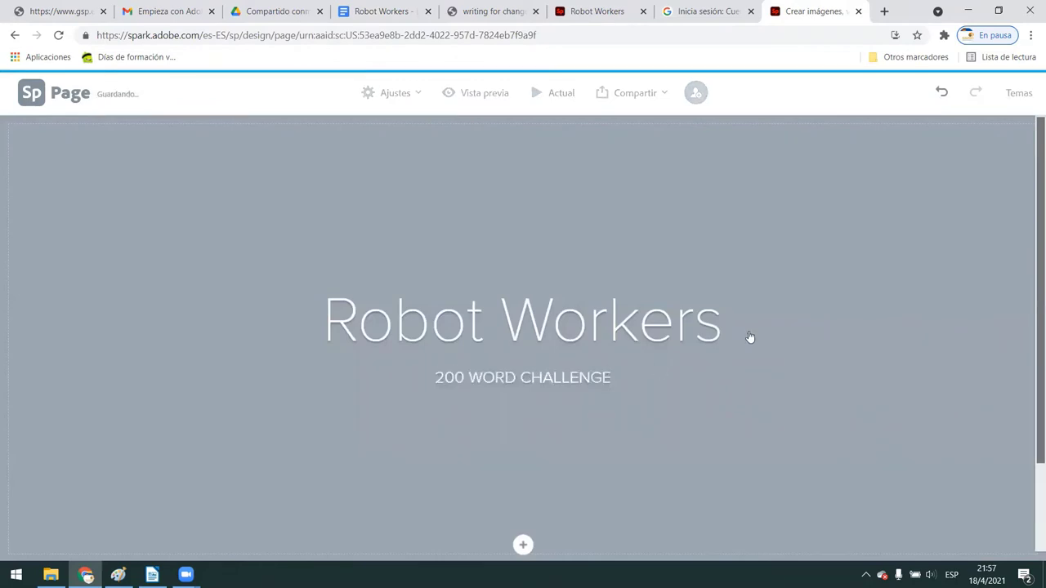
mouse_move(1030, 243)
mouse_down()
mouse_move(1033, 347)
mouse_move(1029, 197)
mouse_up()
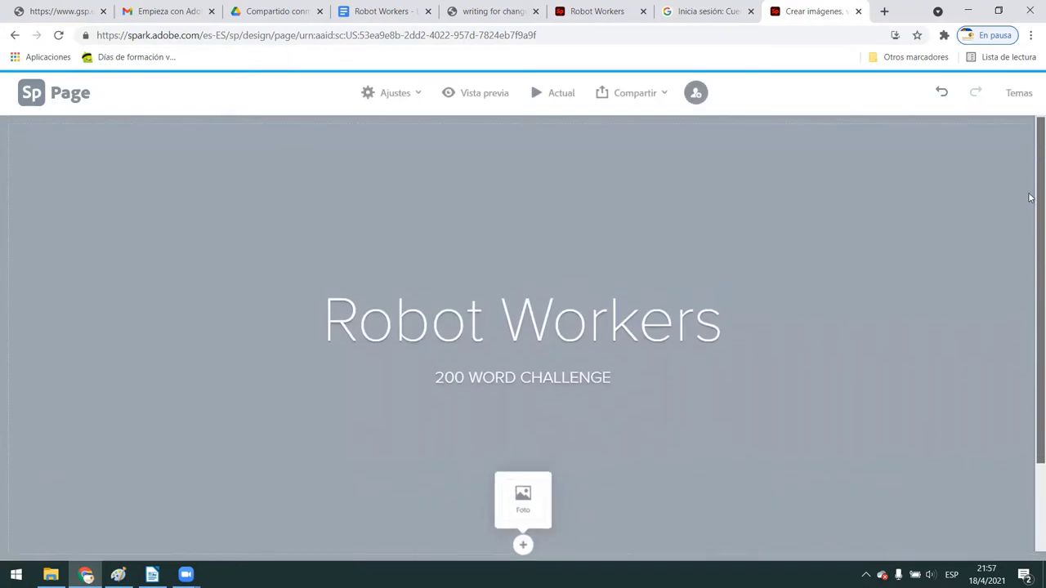
Step: Search free Pixabay photos for 'robot' and make the row-of-white-robots photo the header background
scroll(1029, 304, down, 1)
scroll(495, 527, up, 1)
click(495, 527)
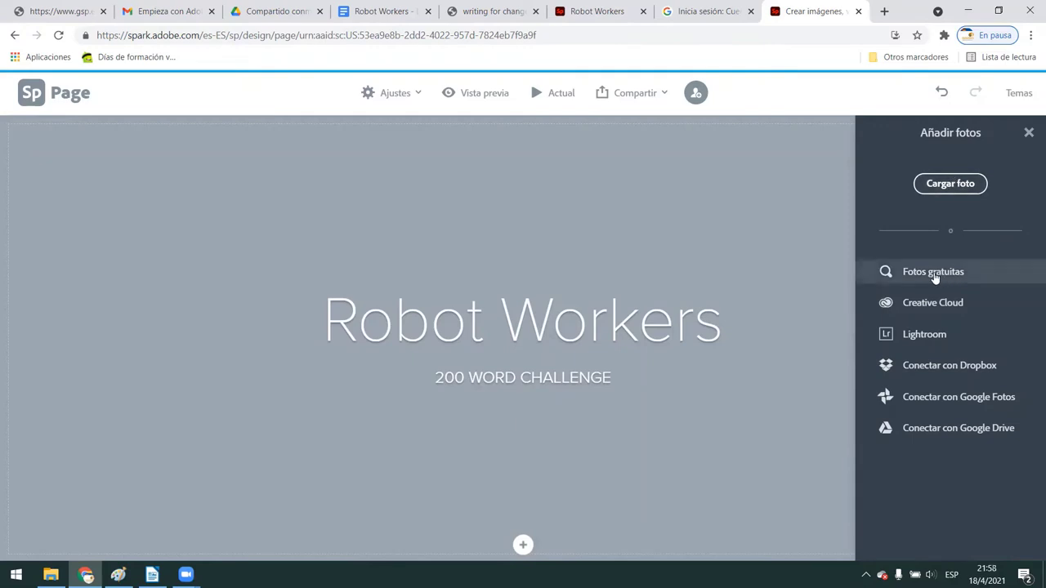
click(935, 275)
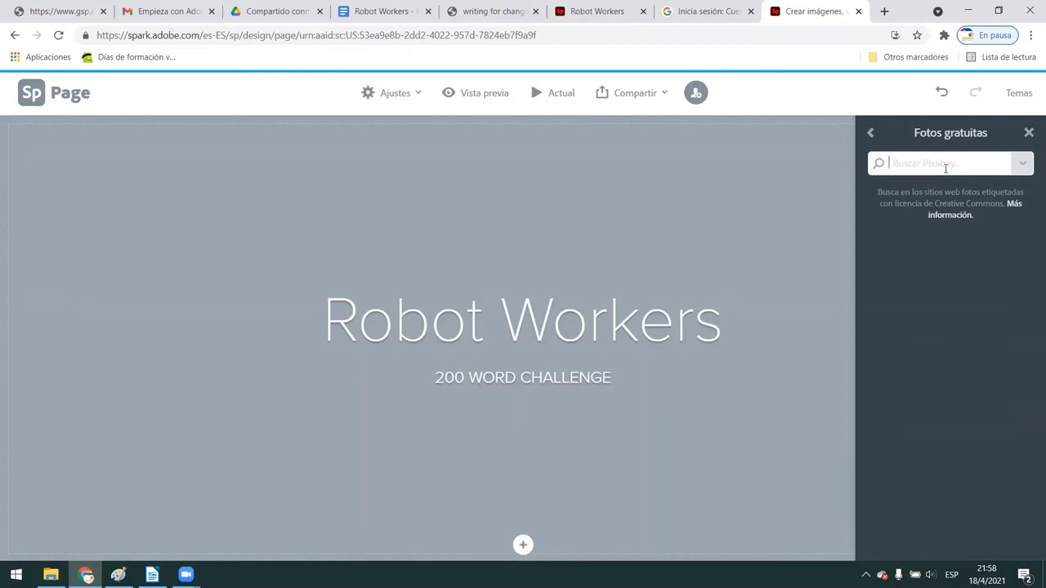
click(946, 167)
text(robot)
key(Return)
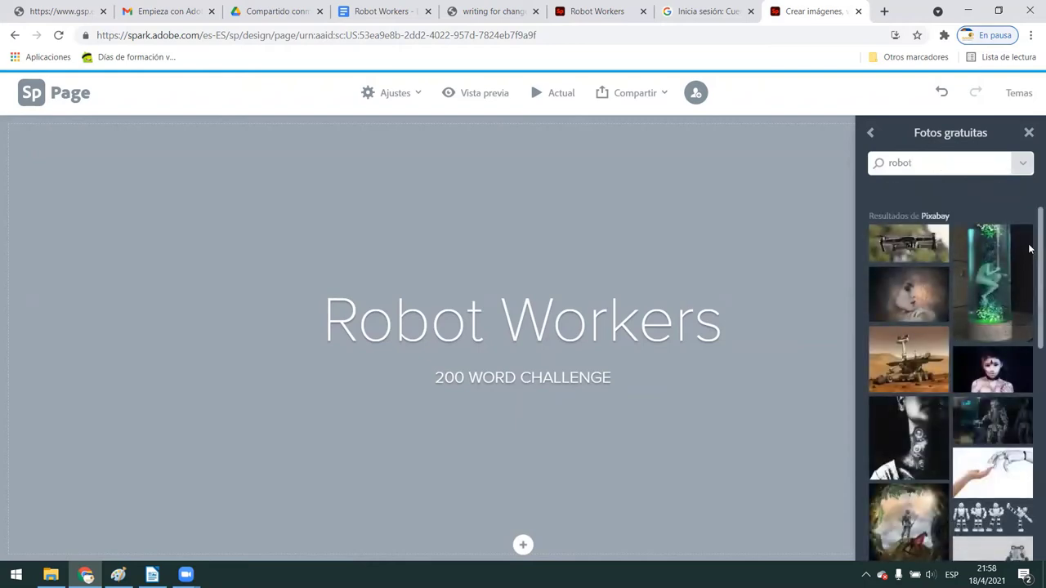
drag(1029, 258, 1030, 327)
scroll(1030, 327, up, 1)
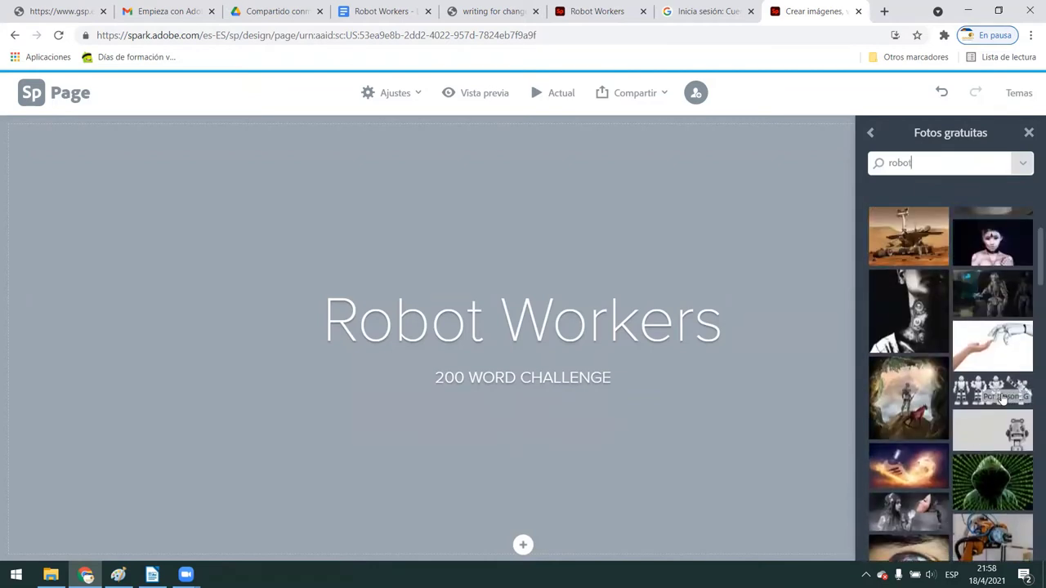
click(1002, 394)
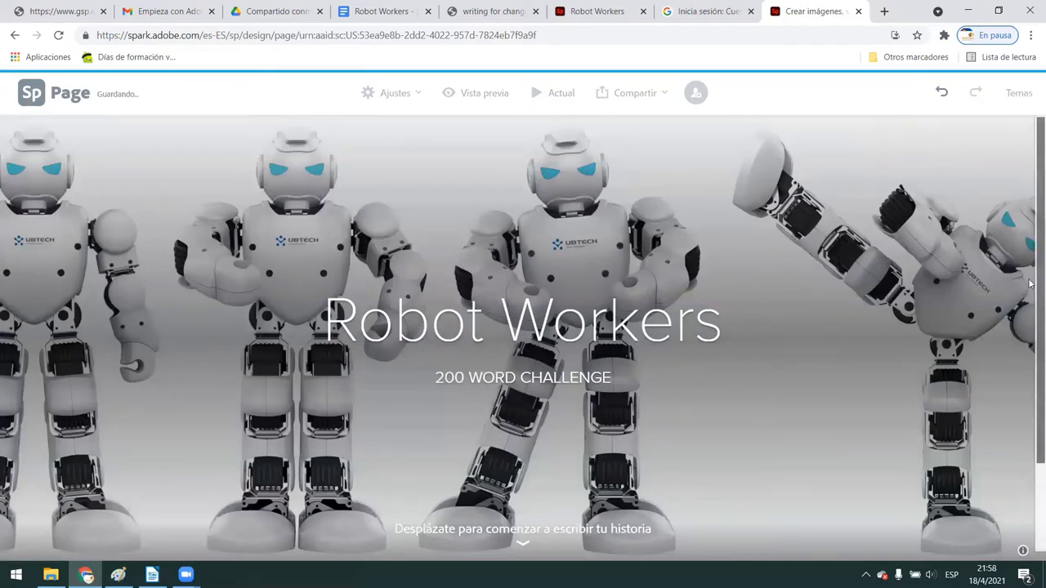
Step: Preview the Bruce, Luca, Wesley and Chronicle themes on the page
scroll(1031, 317, down, 1)
mouse_move(1031, 317)
mouse_down()
mouse_move(1032, 441)
mouse_move(1031, 64)
mouse_up()
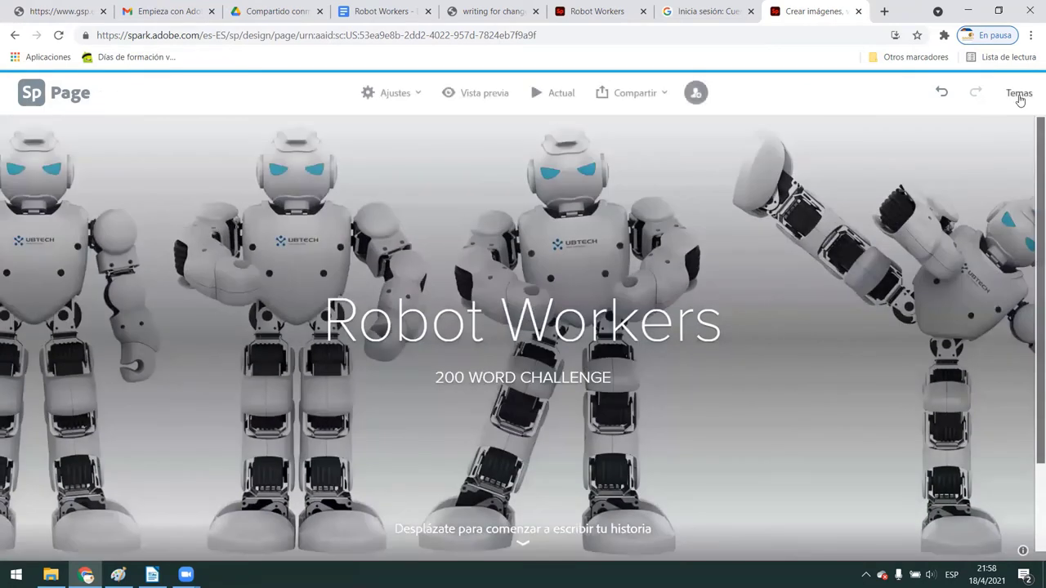
click(1019, 95)
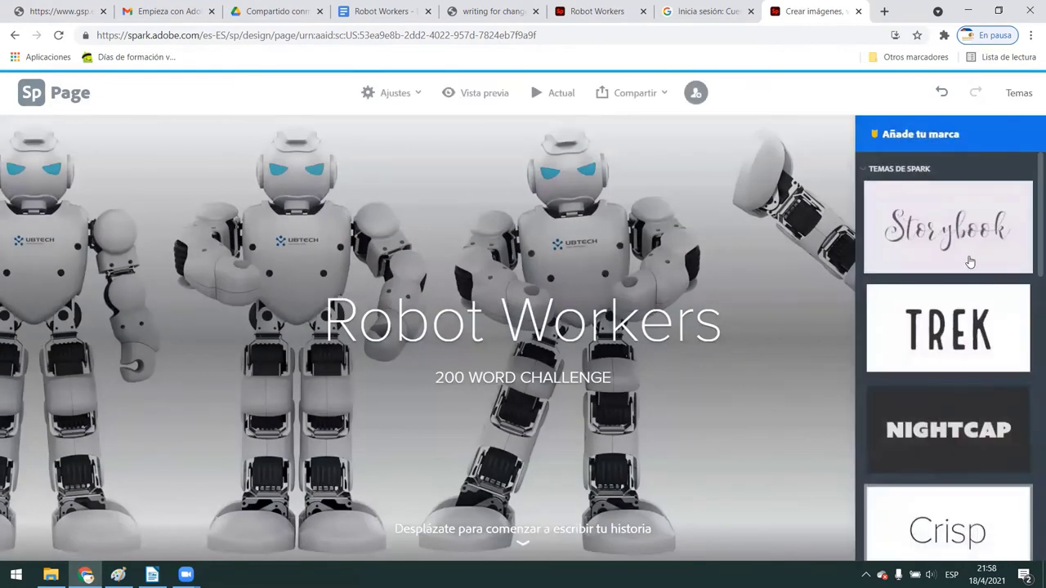
drag(1030, 194, 1029, 423)
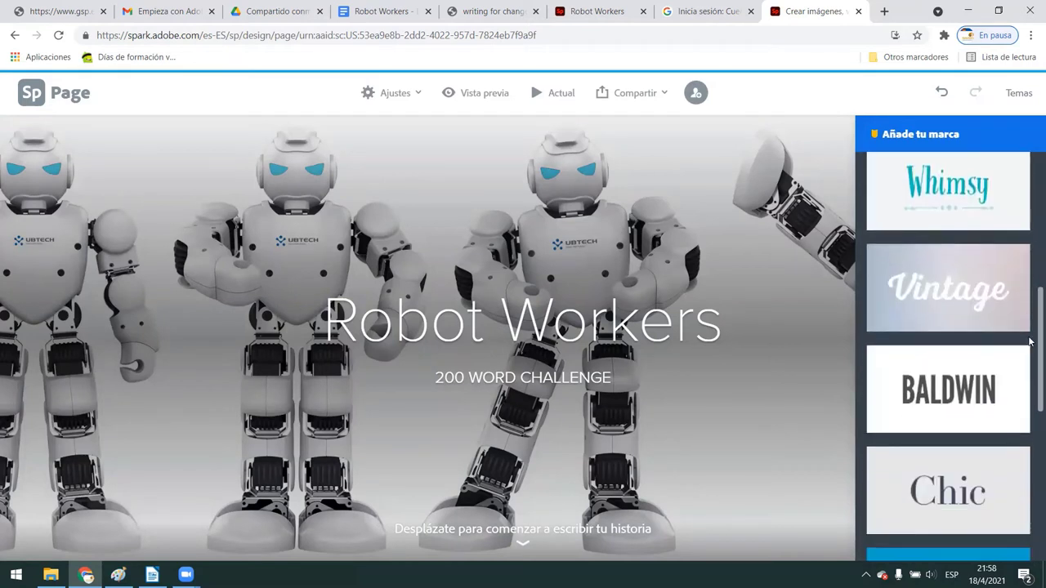
scroll(993, 417, down, 3)
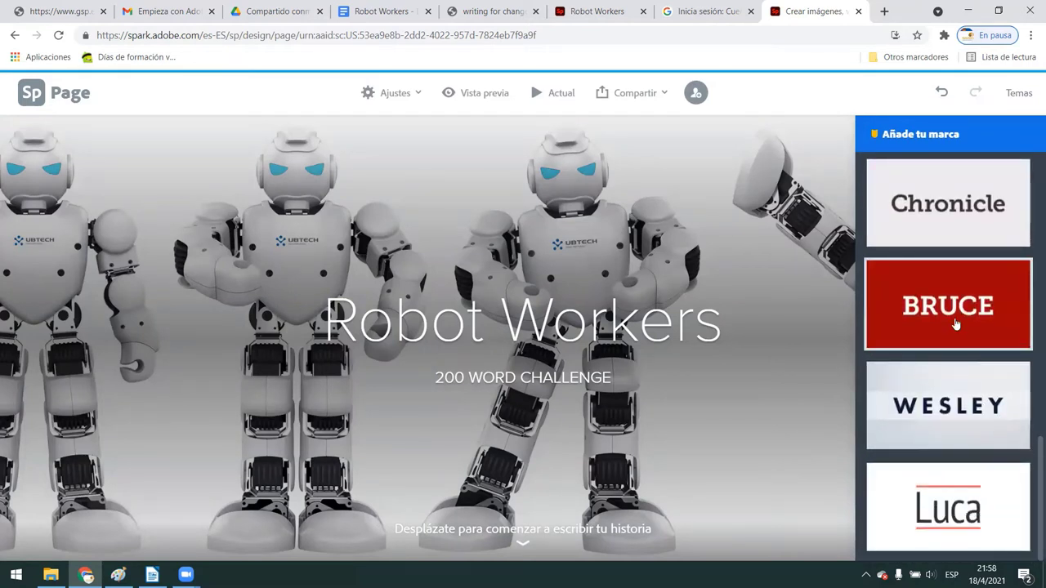
click(956, 324)
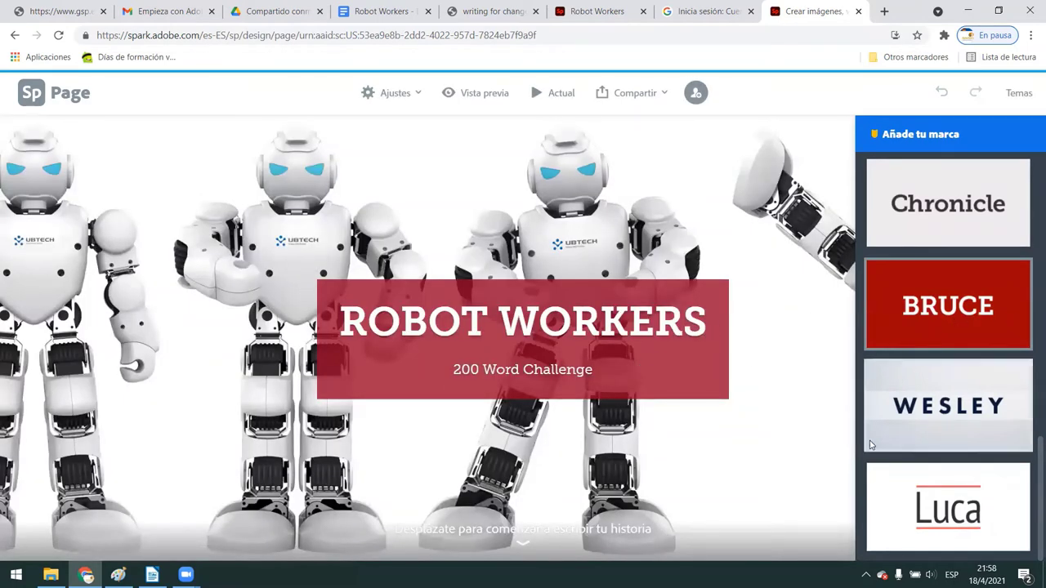
click(969, 490)
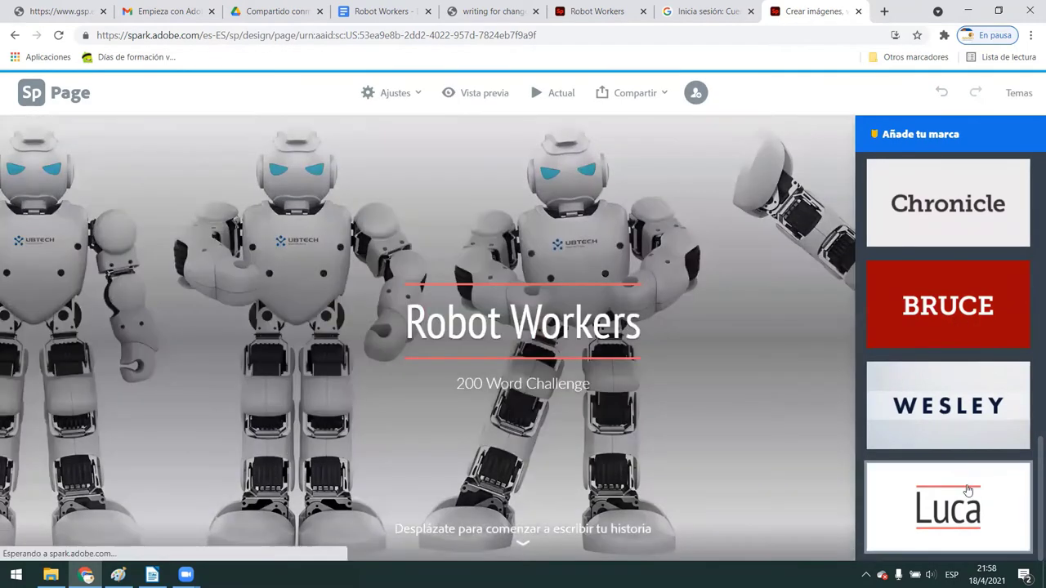
click(967, 422)
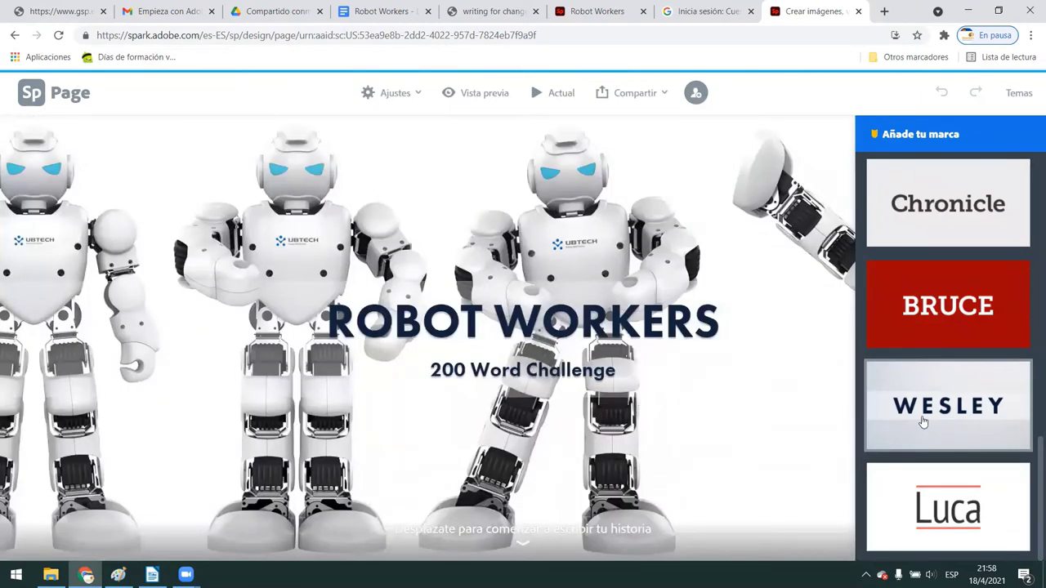
click(952, 217)
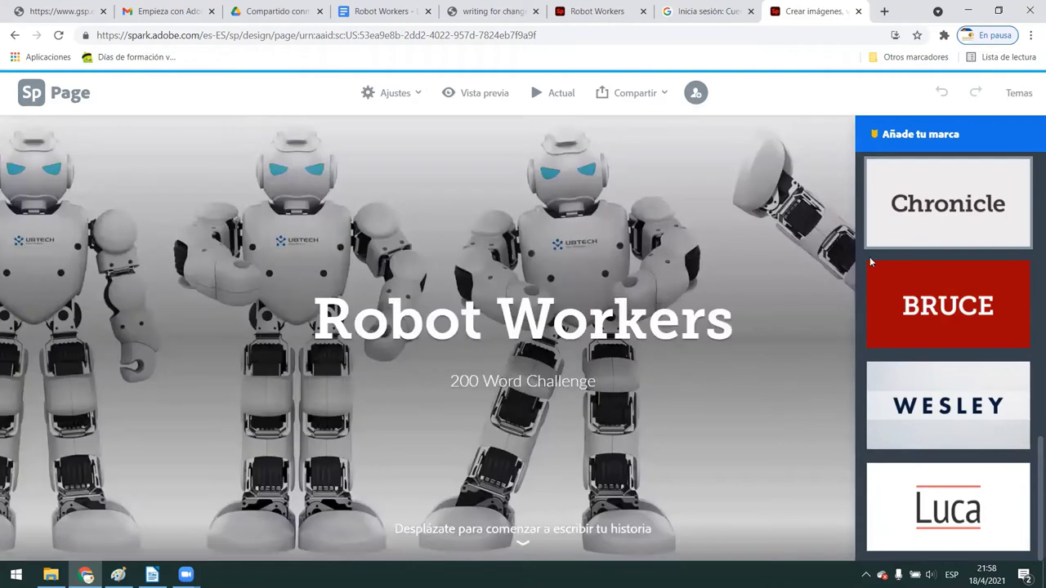
Step: Settle on the Bruce theme and close the themes list
click(873, 312)
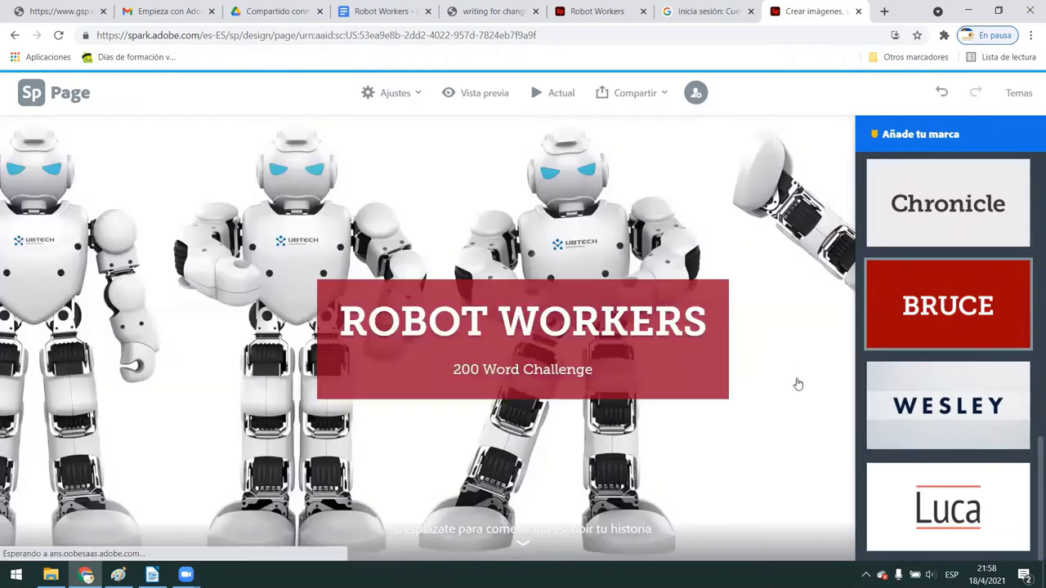
drag(1029, 471, 1029, 268)
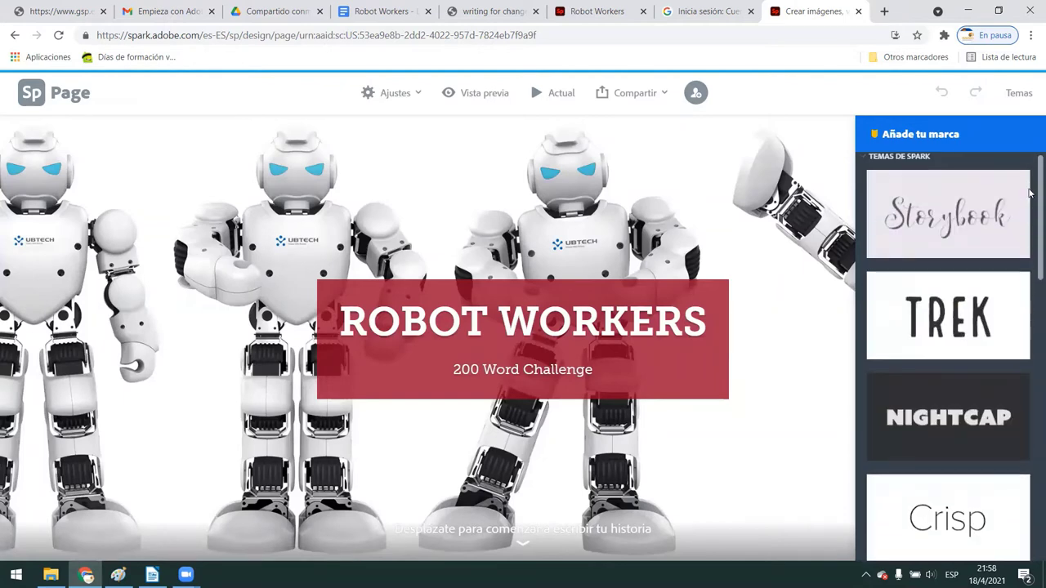
drag(1028, 268, 1029, 511)
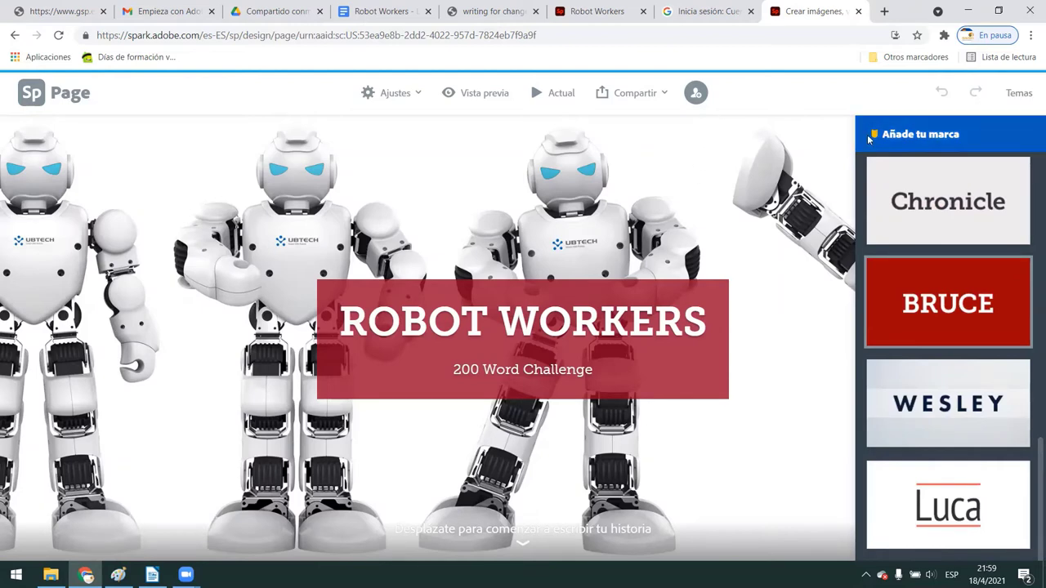
click(1020, 95)
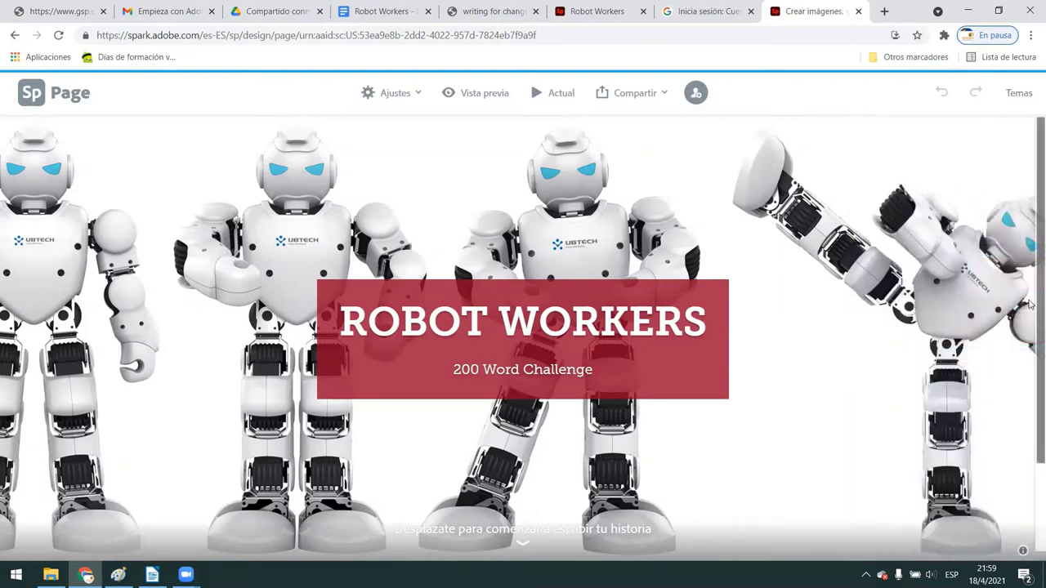
scroll(545, 556, down, 1)
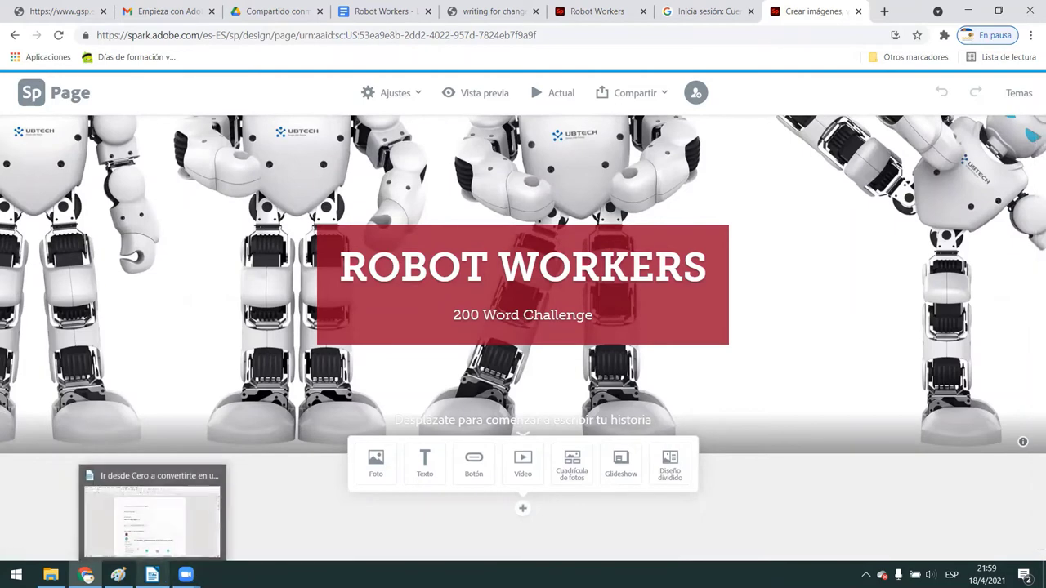
Step: Scroll the Writer tutorial down to the USO DE CASCOS EN BICICLETAS example page
click(152, 574)
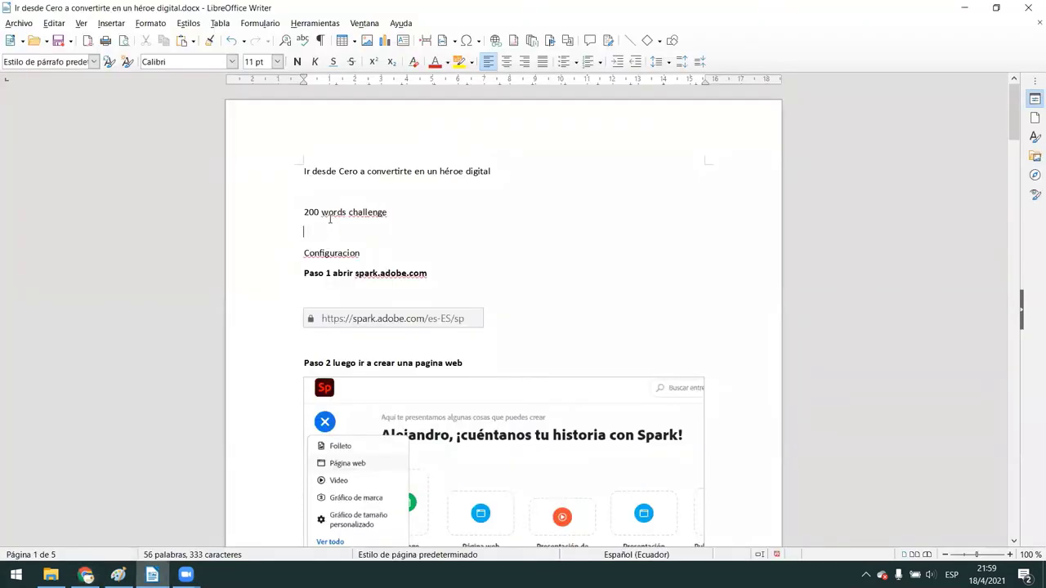
click(377, 237)
mouse_move(1012, 139)
mouse_down()
mouse_move(1030, 416)
mouse_move(1031, 403)
mouse_up()
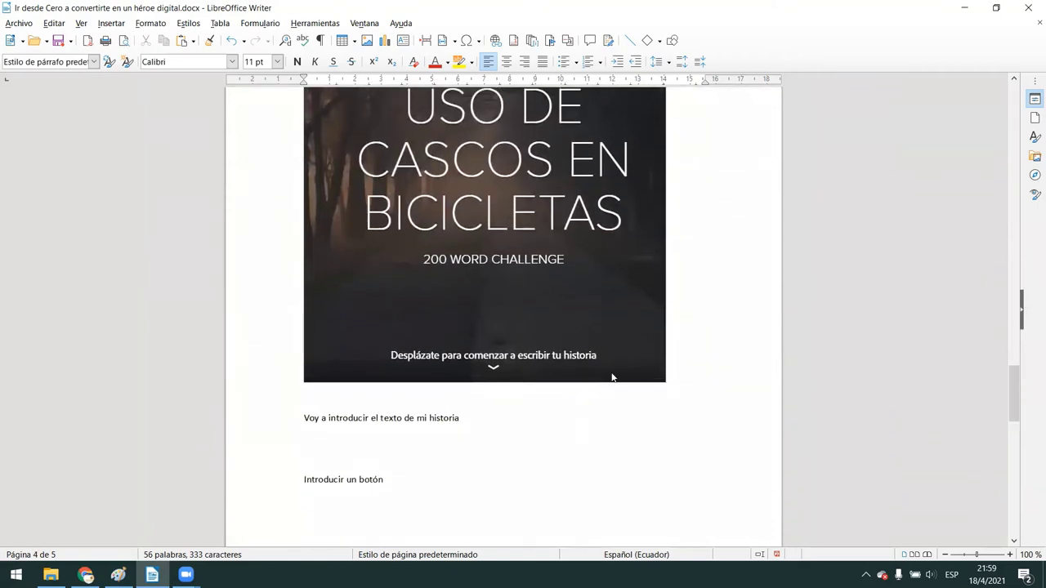
Step: Add a centred 'Somos Gutenberg' button linking to gsp.edu.ec below the header
click(85, 575)
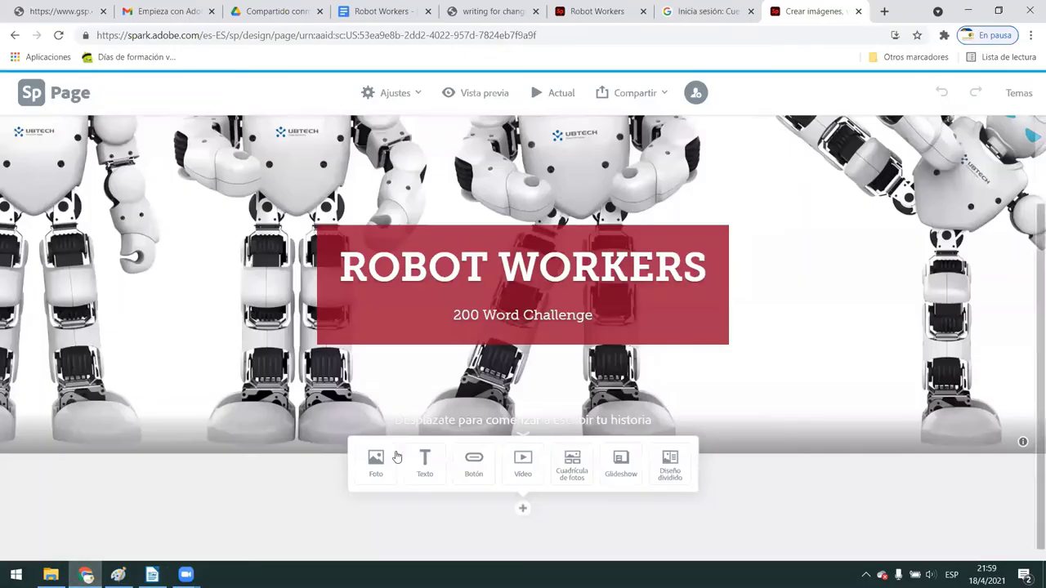
click(474, 463)
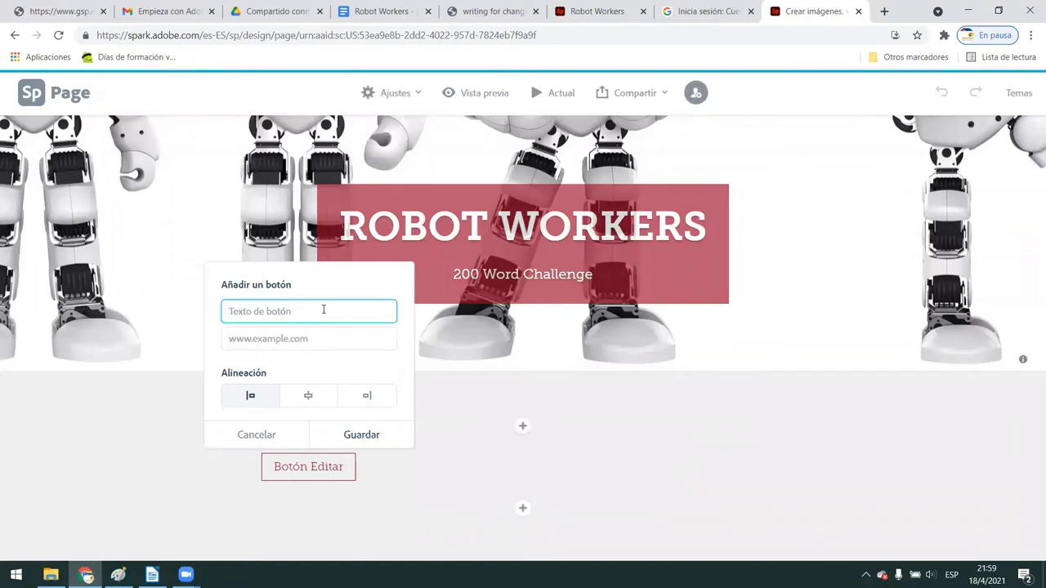
text(Somos Gutenberg)
click(319, 397)
click(301, 339)
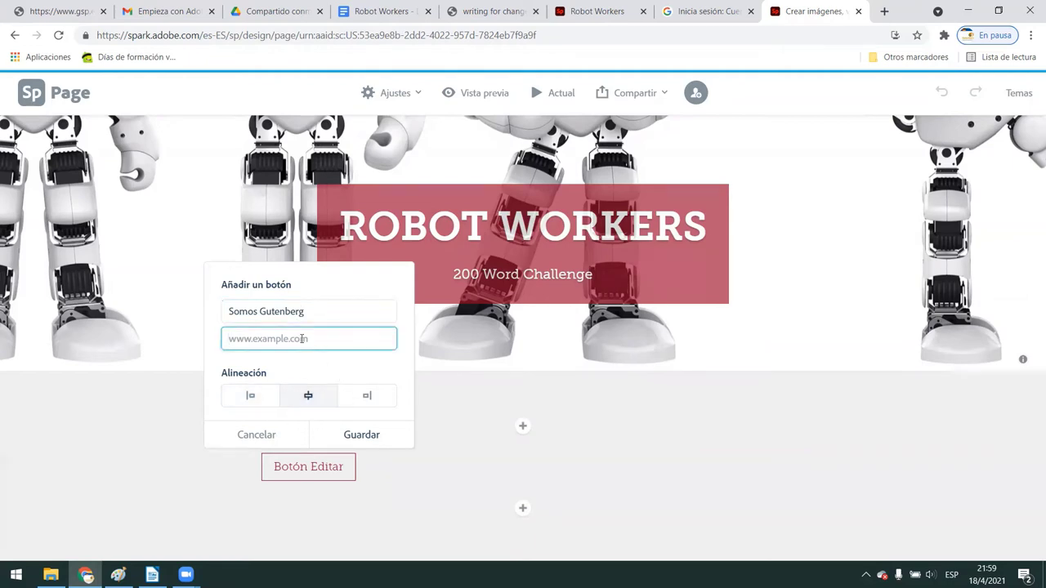
text(gsp.edu.ec)
click(365, 436)
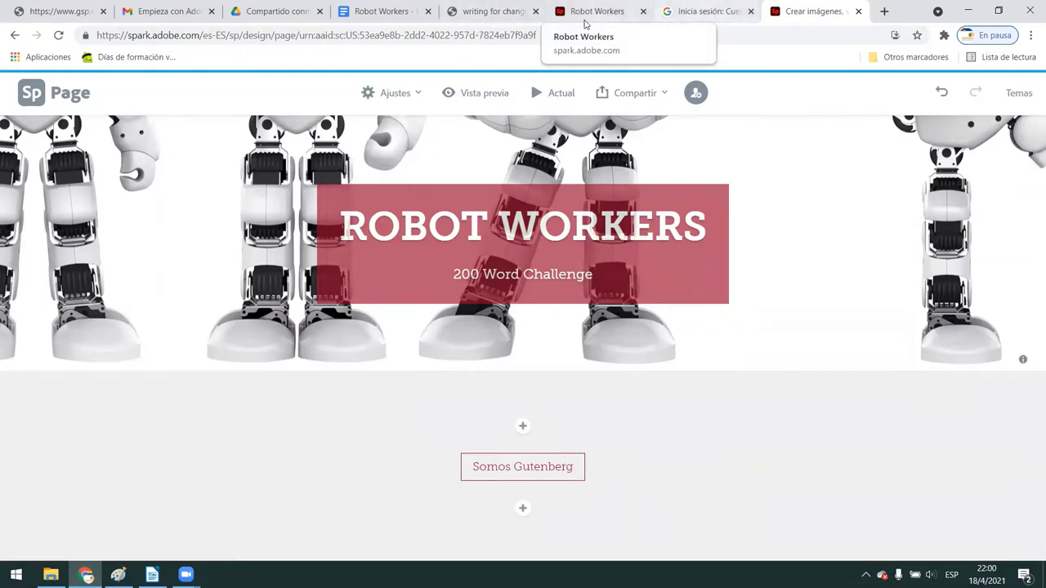
Step: Copy question 12's video link address from the writing for change PDF
click(505, 14)
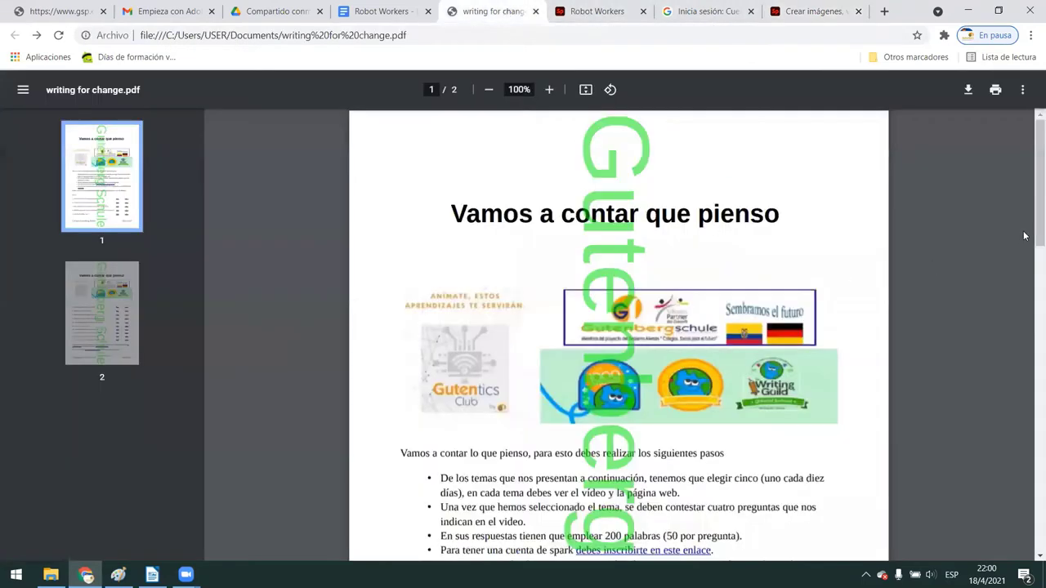
drag(1028, 225, 1035, 437)
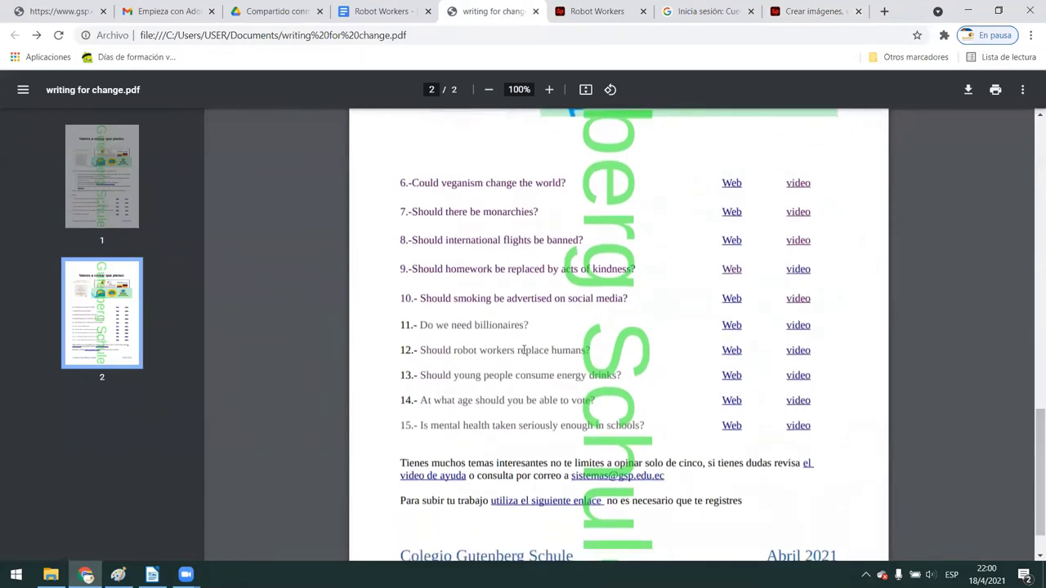
right_click(801, 352)
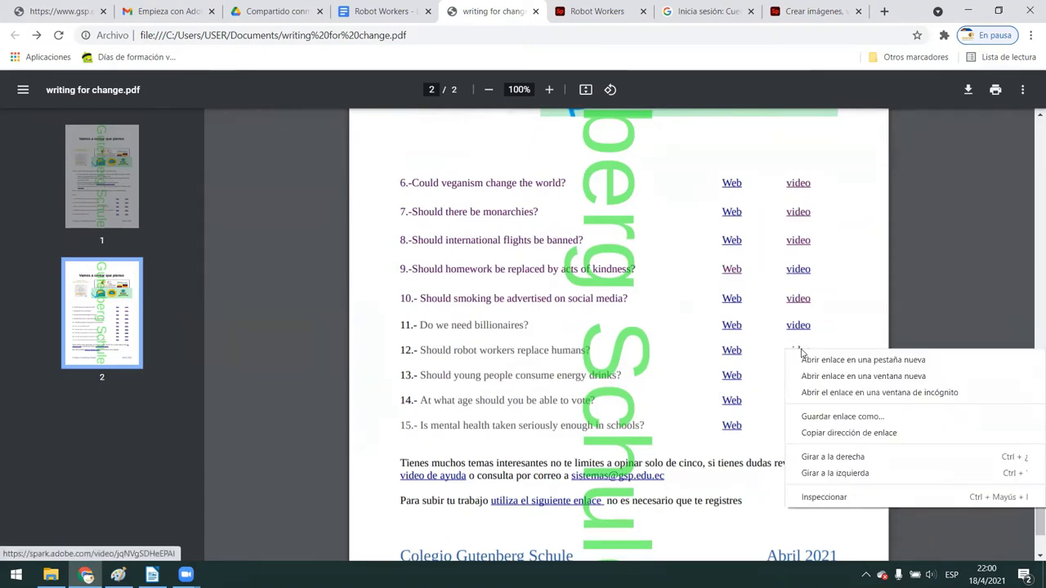
click(851, 433)
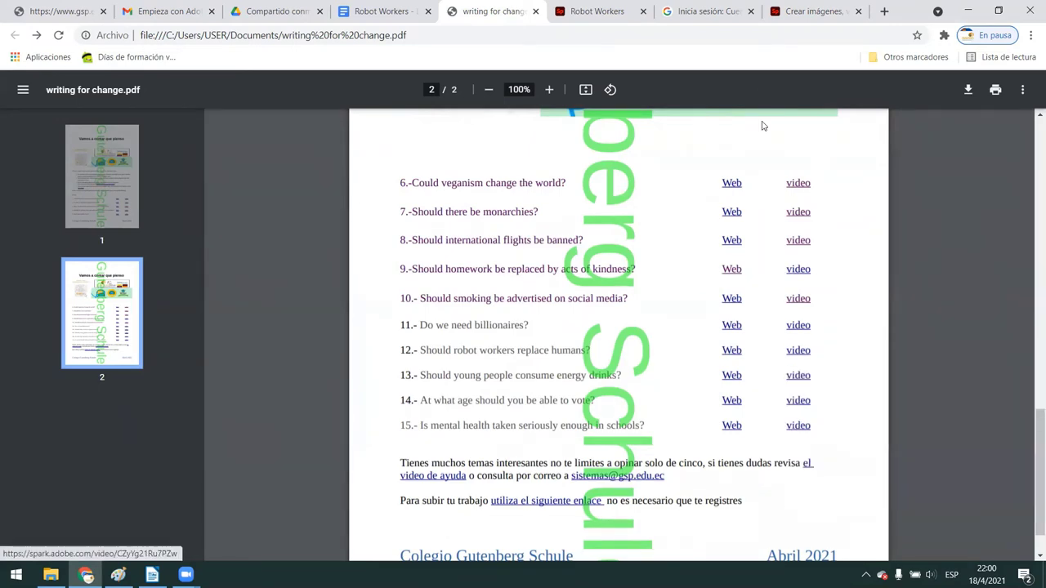
click(813, 12)
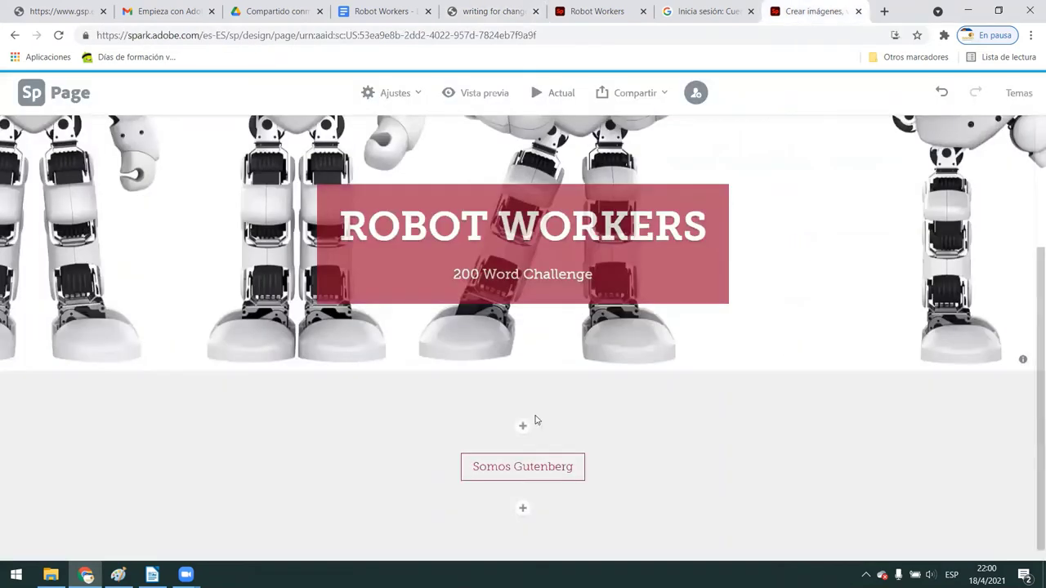
Step: Embed the Robot Workers video under the button by pasting its link into a video block
click(539, 457)
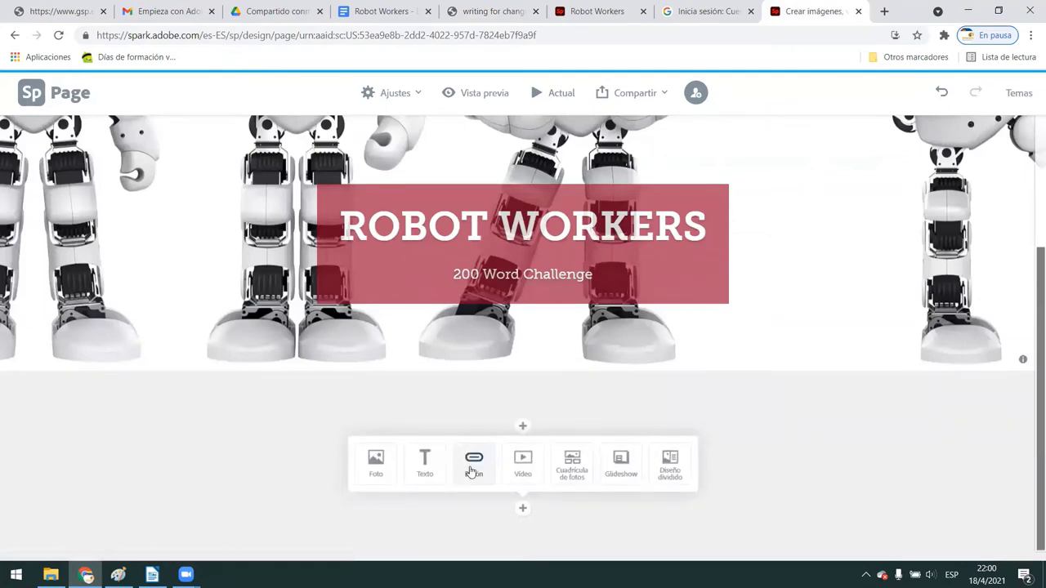
click(523, 464)
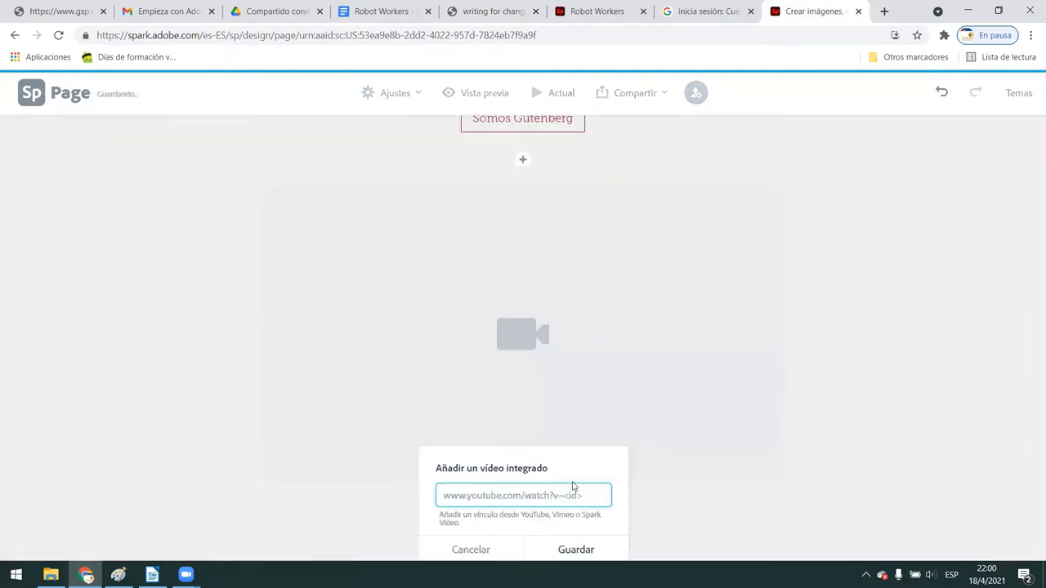
key(ctrl+v)
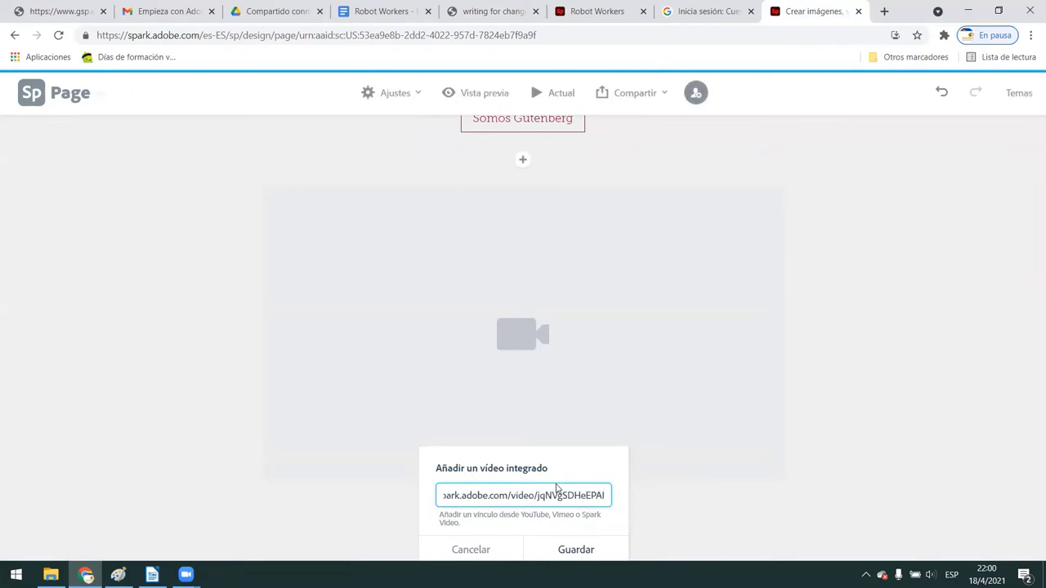
key(Return)
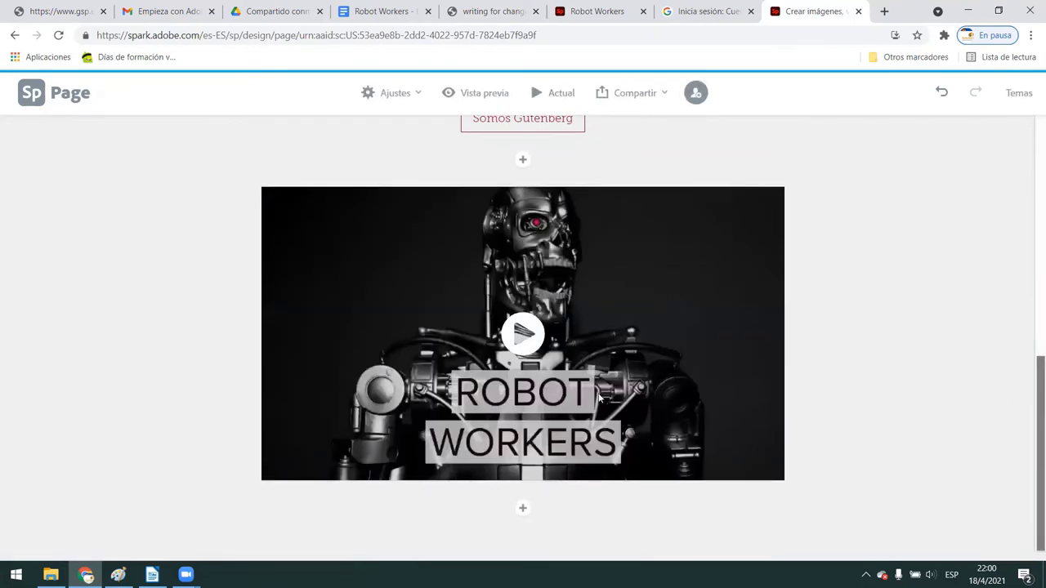
drag(1031, 393, 1031, 442)
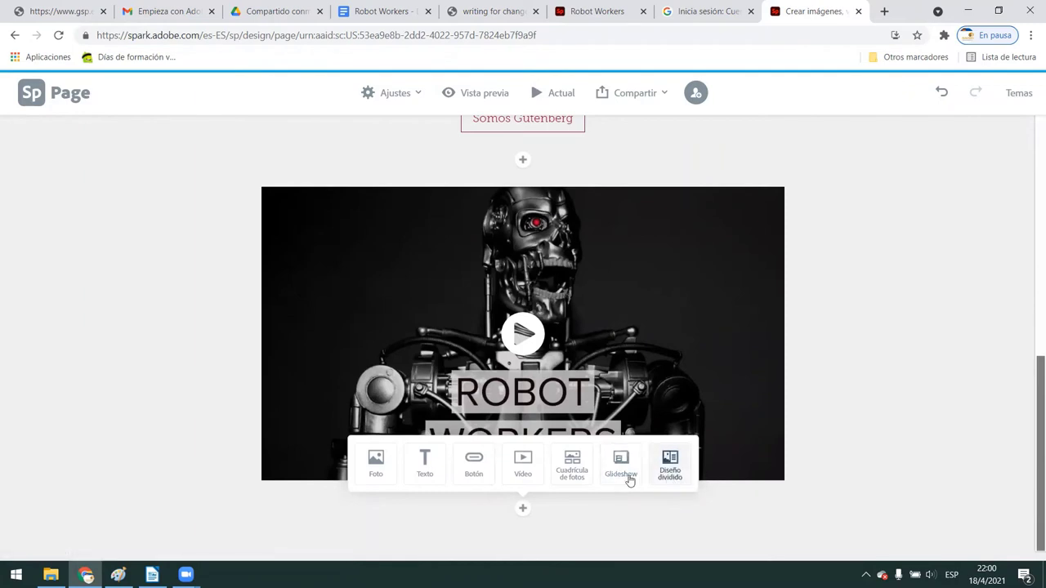
Step: Insert a split layout section with an empty H2 heading in its right half
click(670, 466)
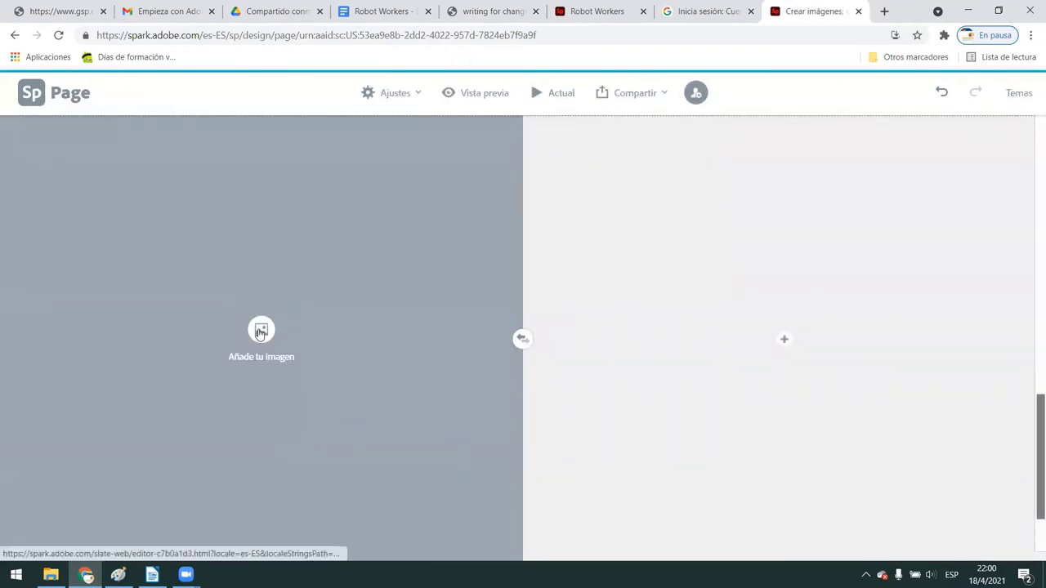
click(784, 342)
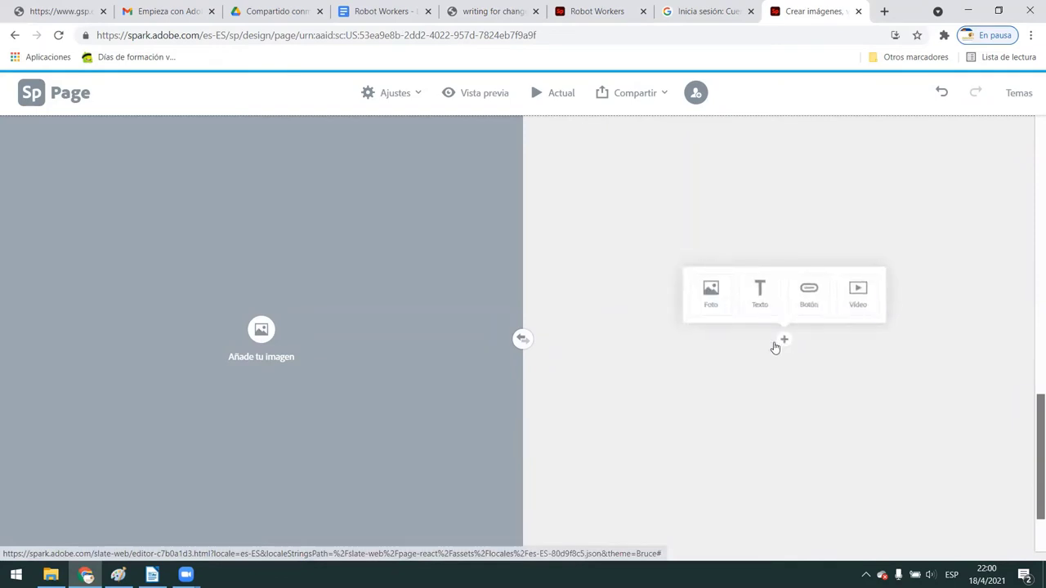
click(760, 299)
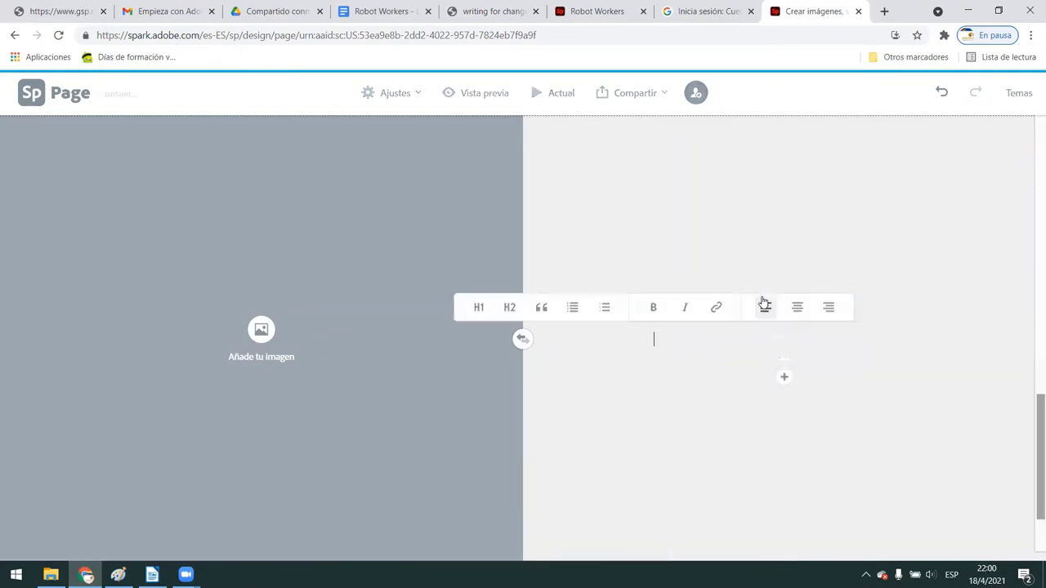
click(510, 309)
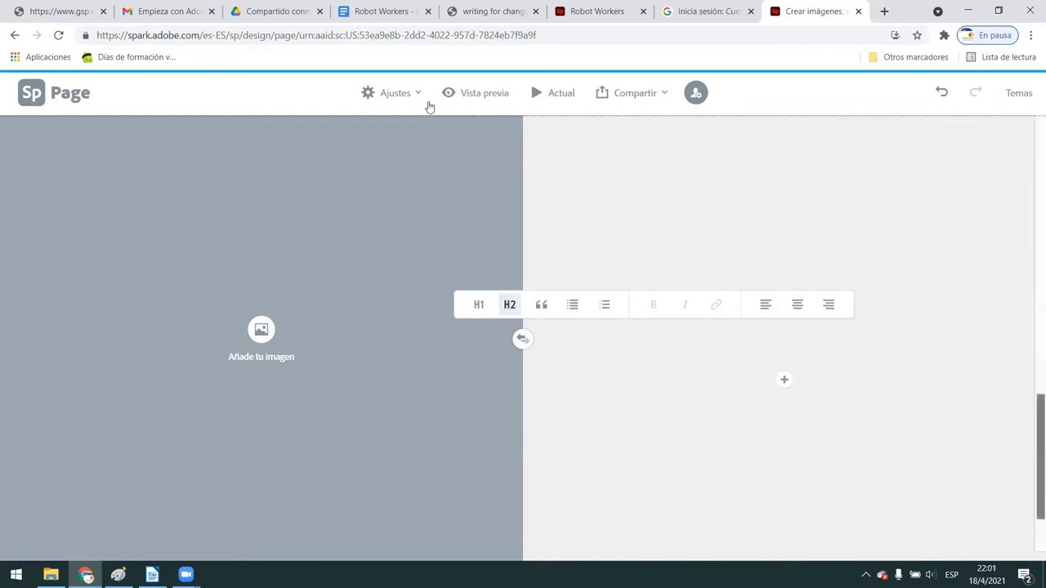
click(377, 11)
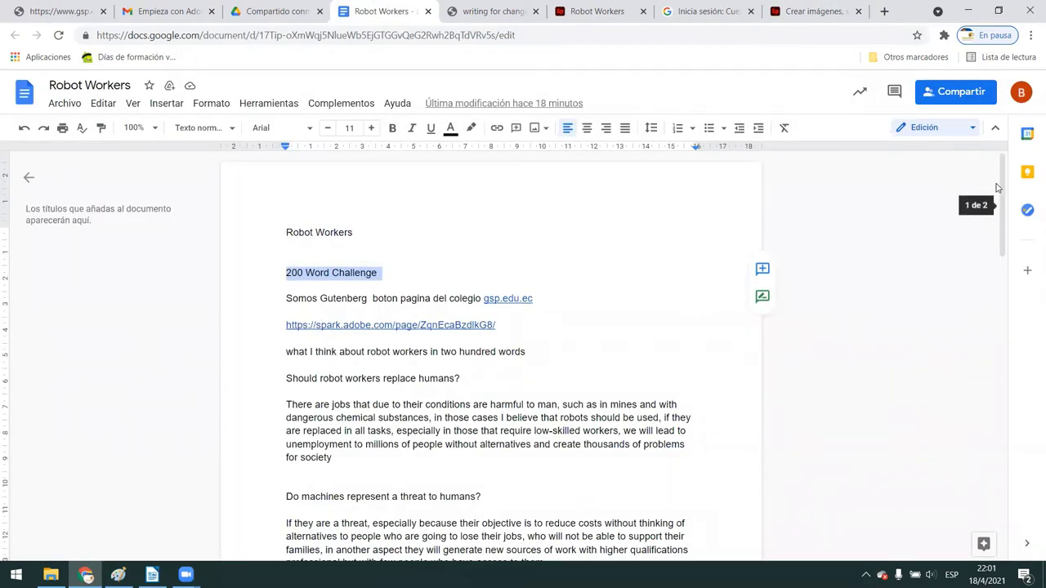
Step: Paste the robots-replacing-humans question from Google Docs as the split section's heading
mouse_move(999, 186)
mouse_down()
mouse_move(1030, 421)
mouse_move(1031, 401)
mouse_up()
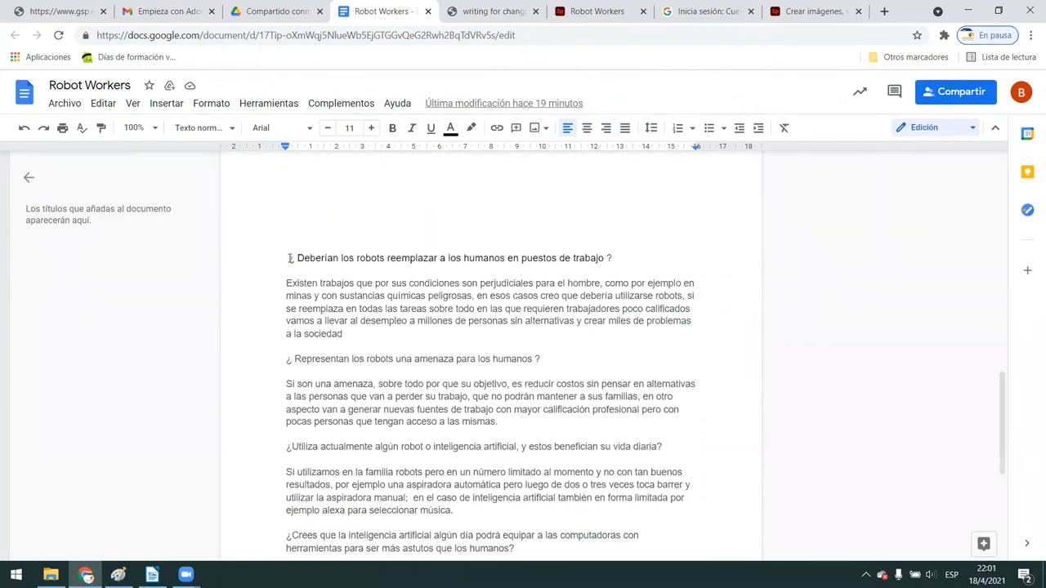
drag(290, 258, 633, 260)
key(ctrl+c)
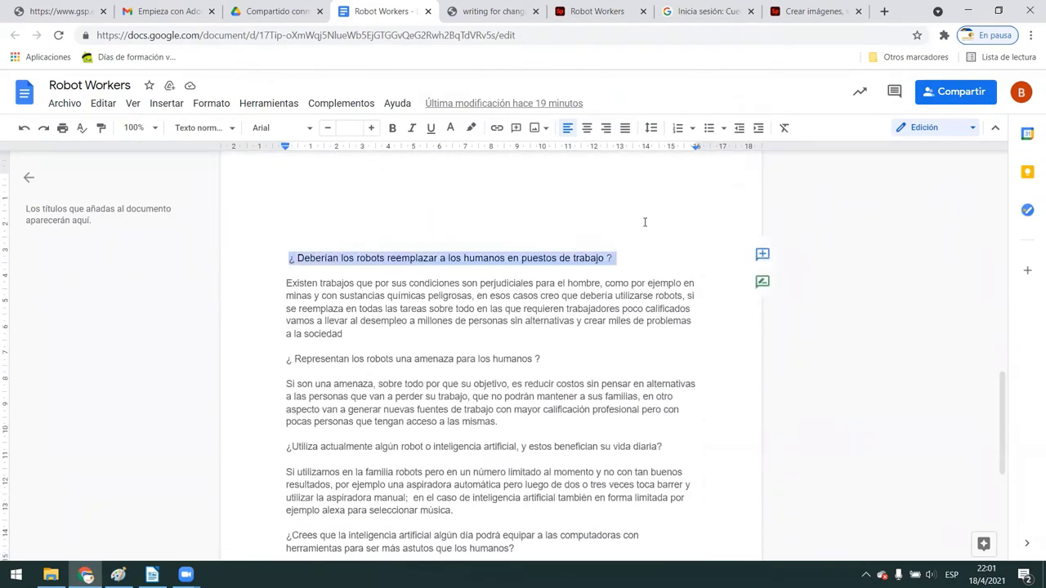
click(793, 12)
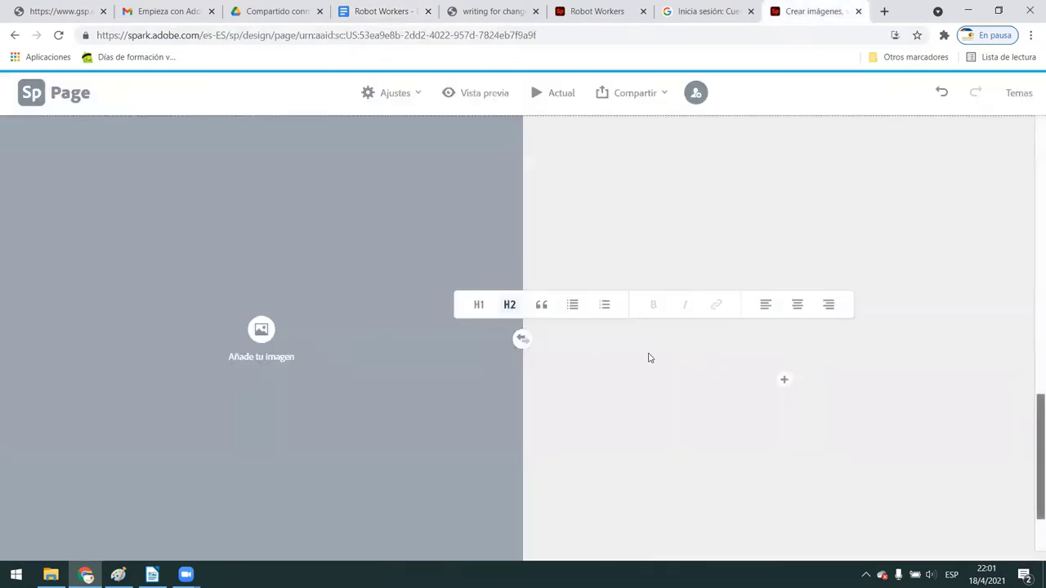
key(ctrl+v)
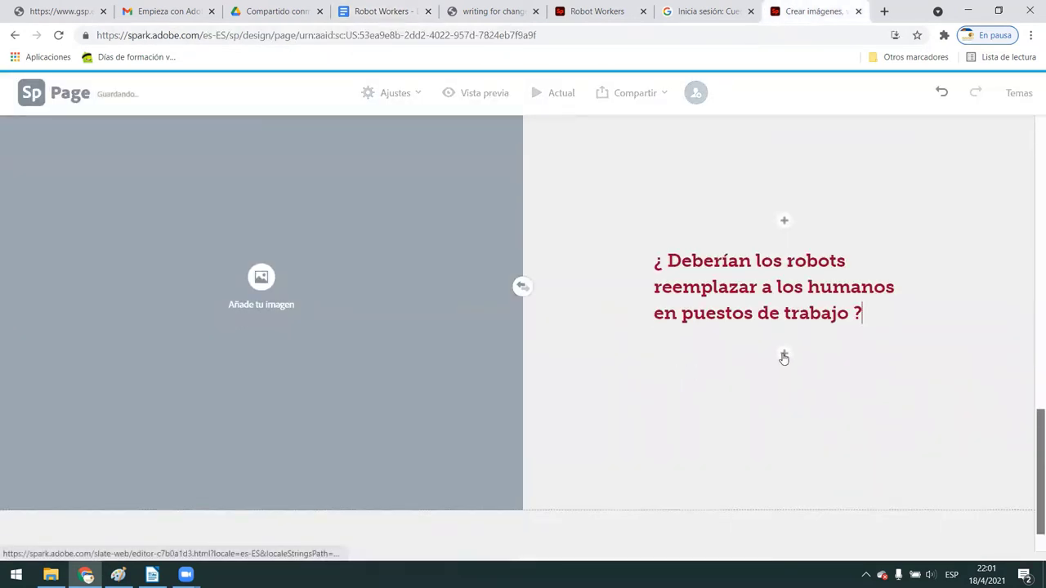
Step: Add a text block and paste the first answer paragraph from the document
click(783, 357)
click(760, 307)
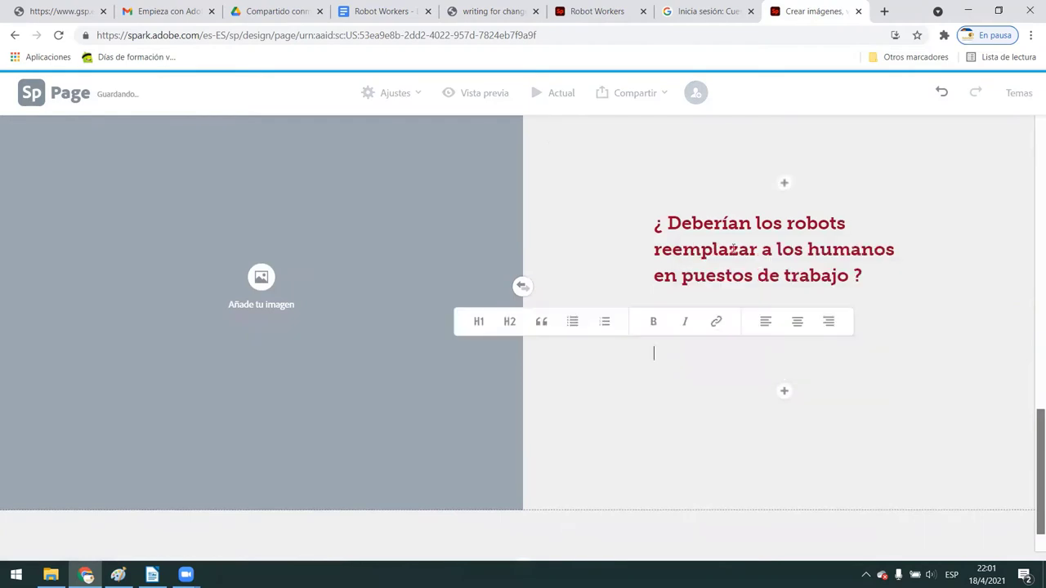
click(384, 12)
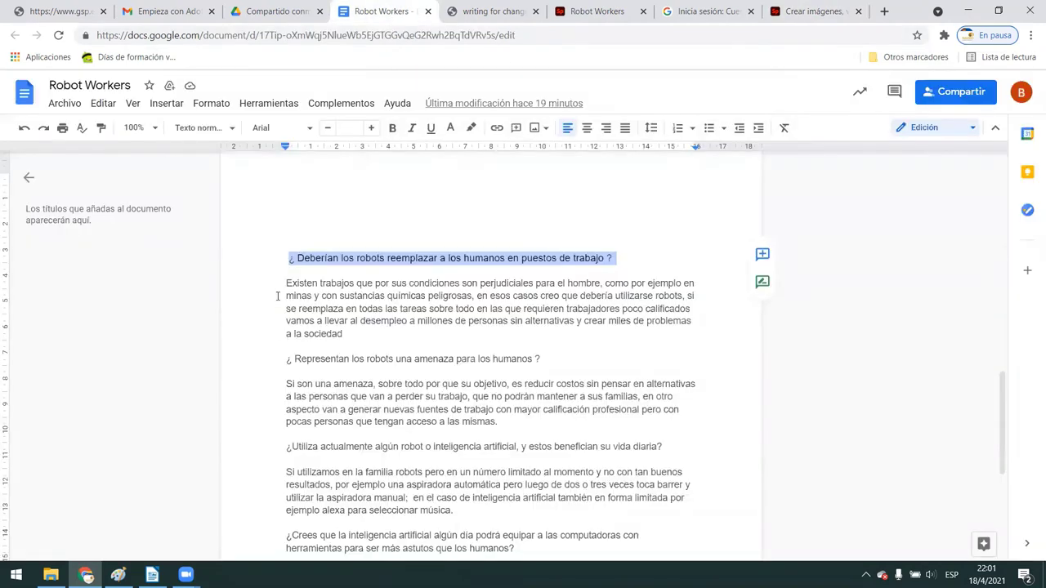
drag(283, 283, 378, 337)
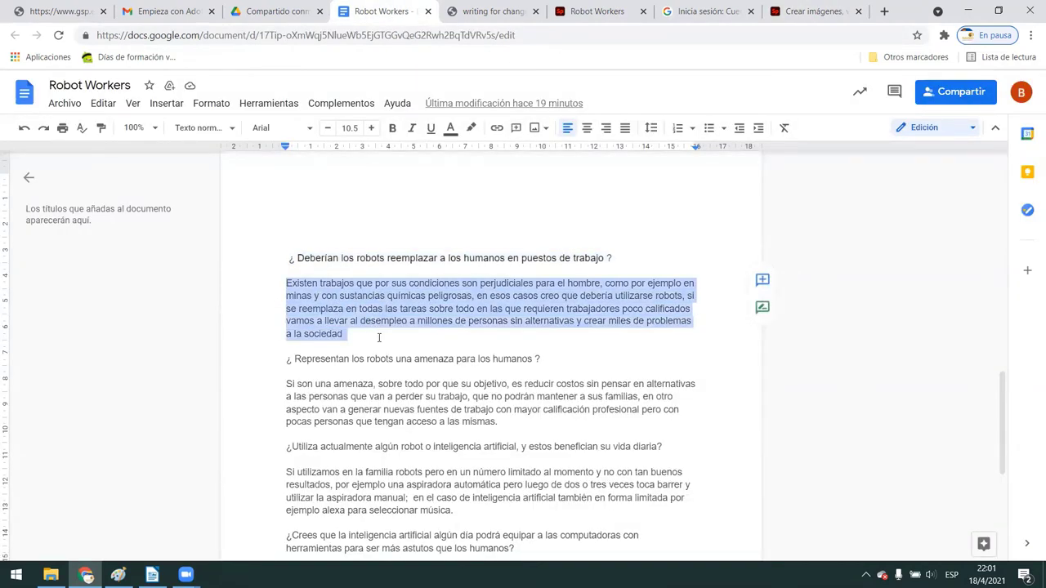
click(797, 12)
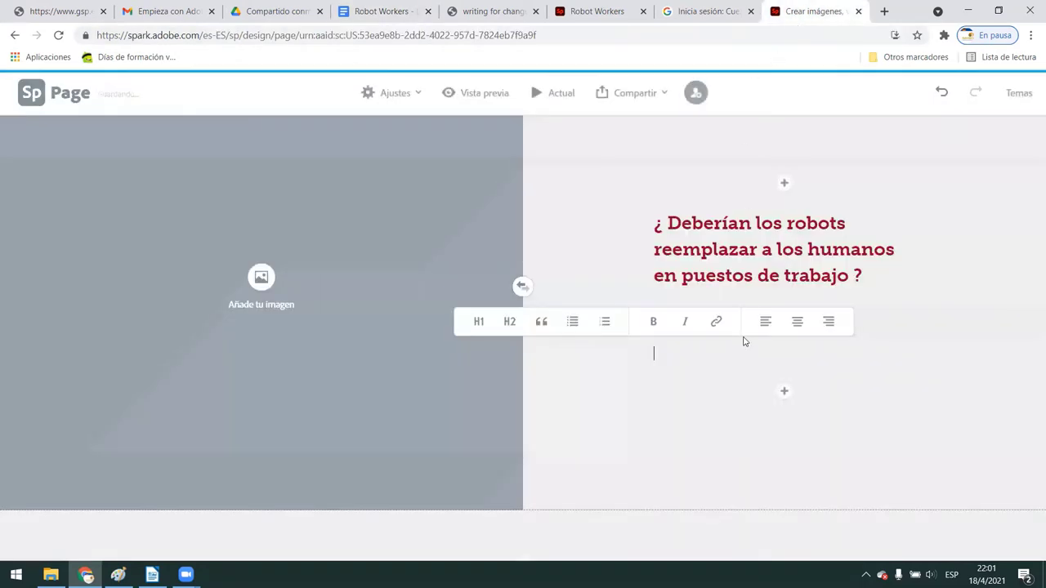
text(Existen trabajos que por sus condiciones son perjudiciales para el hombre, como por ejemplo en minas y con sustancias químicas peligrosas, en esos casos creo que debería utilizarse robots, si se reemplaza en todas las tareas sobre todo en las que requieren trabajadores poco calificados vamos a llevar al desempleo a millones de personas sin alternativas y crear miles de problemas a la sociedad)
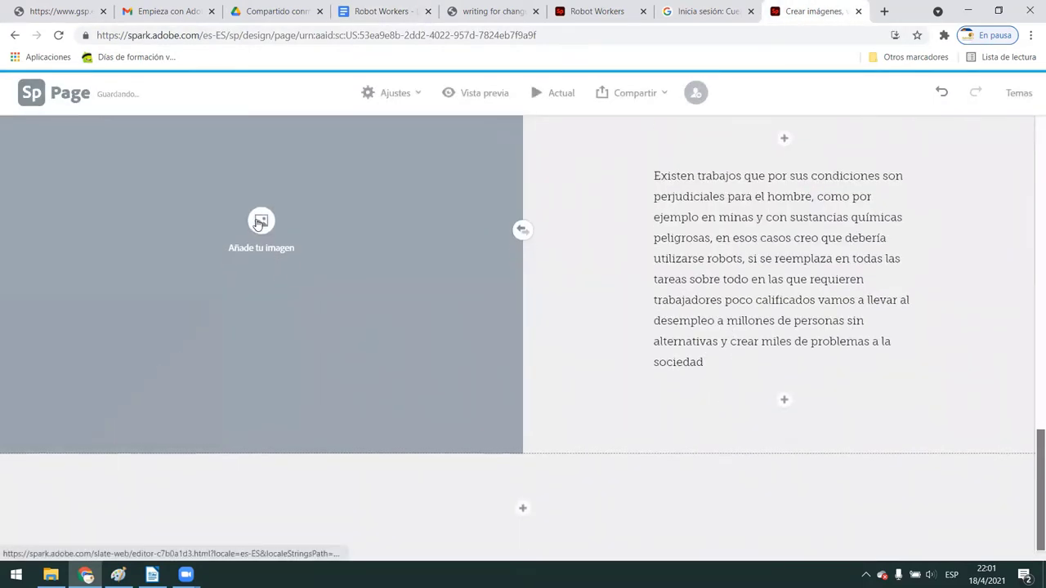
Step: Search free photos for 'workers' and place the woman-with-drill photo in the left half
click(256, 224)
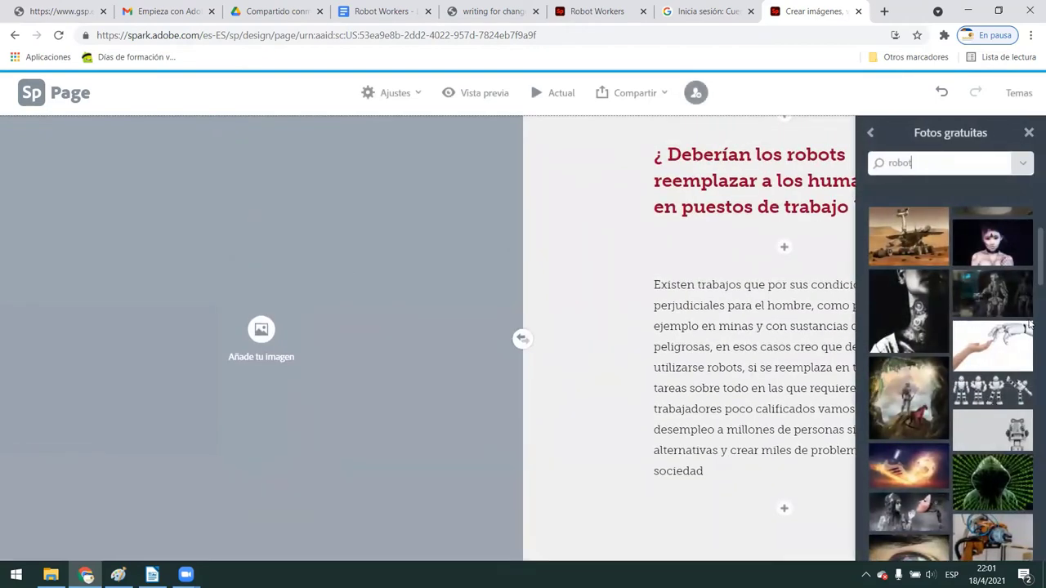
double_click(921, 164)
text(workers)
key(Return)
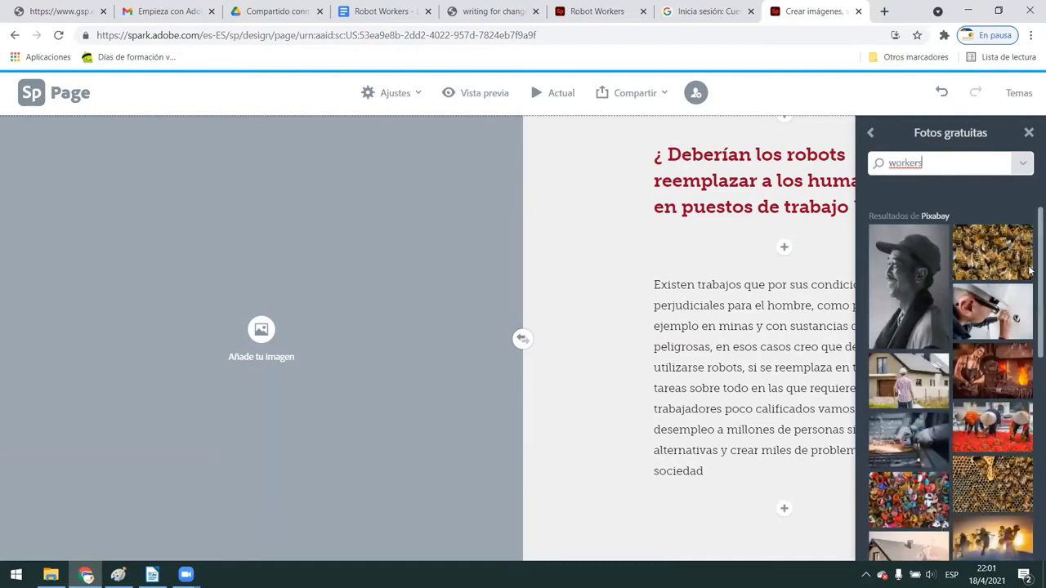
scroll(1030, 278, down, 2)
scroll(1030, 303, down, 1)
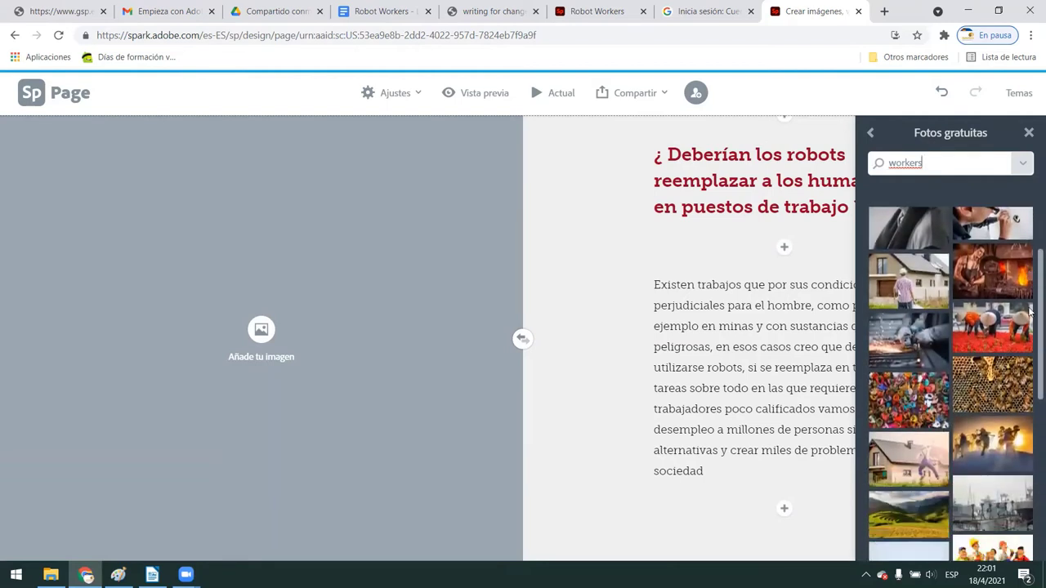
scroll(1030, 319, down, 1)
scroll(1029, 344, down, 1)
scroll(1029, 375, down, 1)
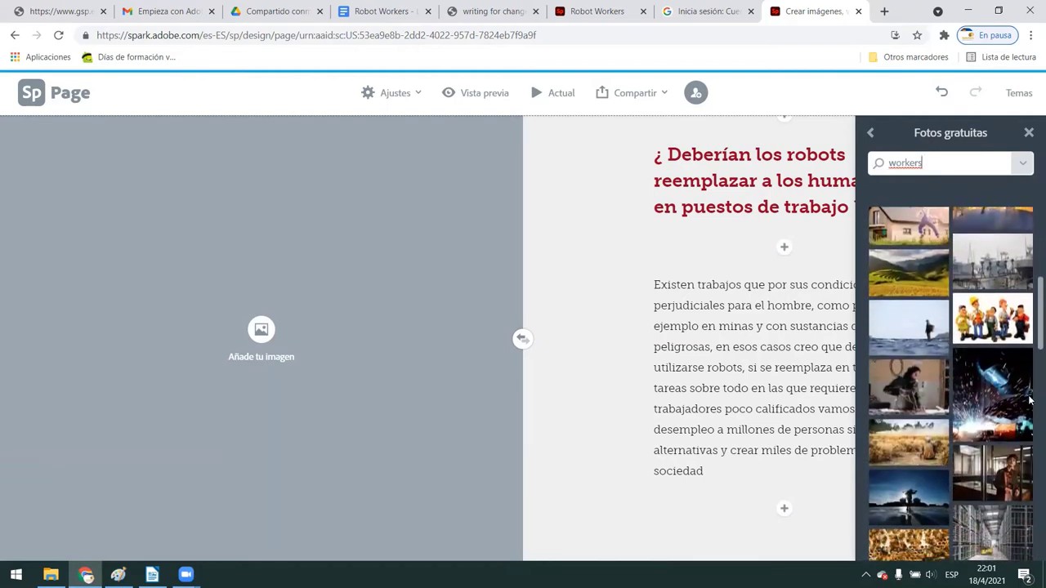
scroll(1029, 392, down, 1)
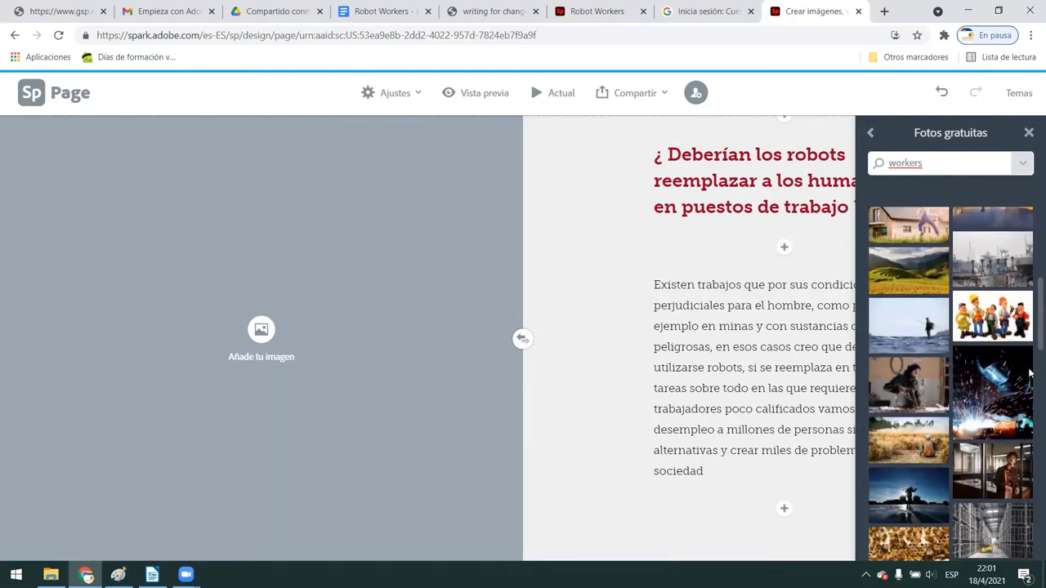
click(930, 390)
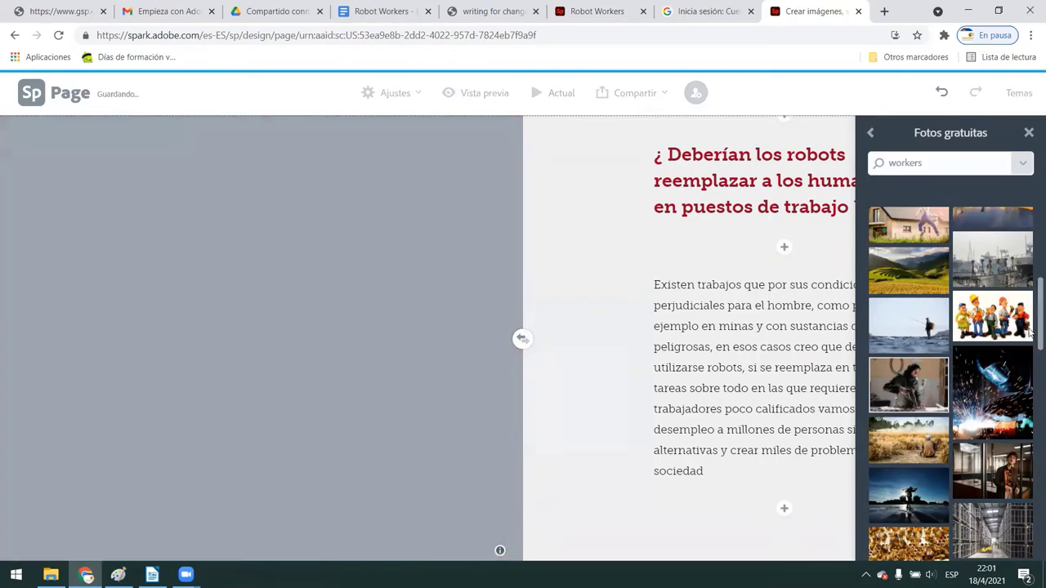
Step: Replace it with the hard-hatted construction worker photo and close the photo list
drag(1030, 331, 1031, 464)
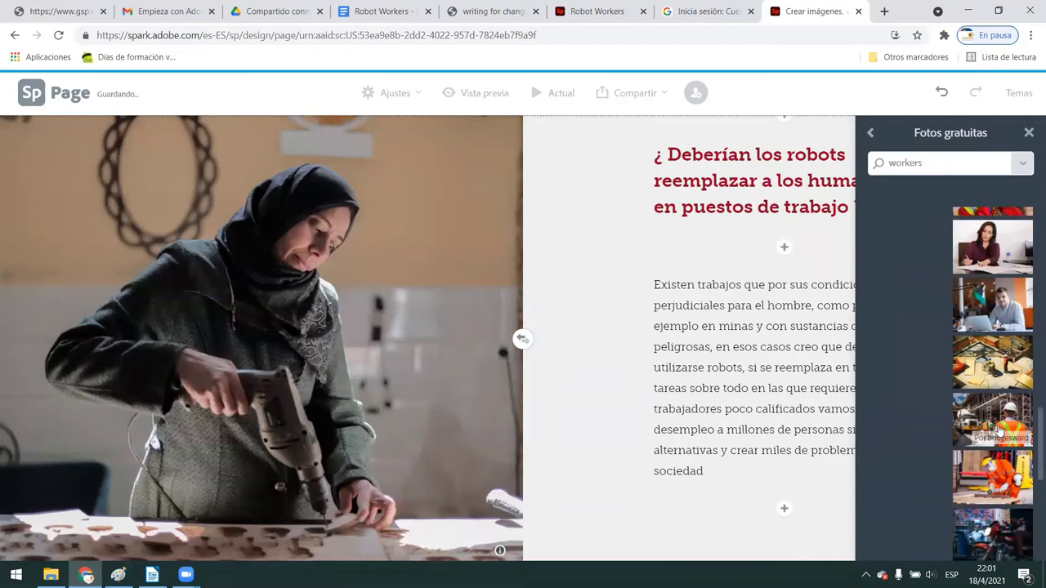
click(1003, 426)
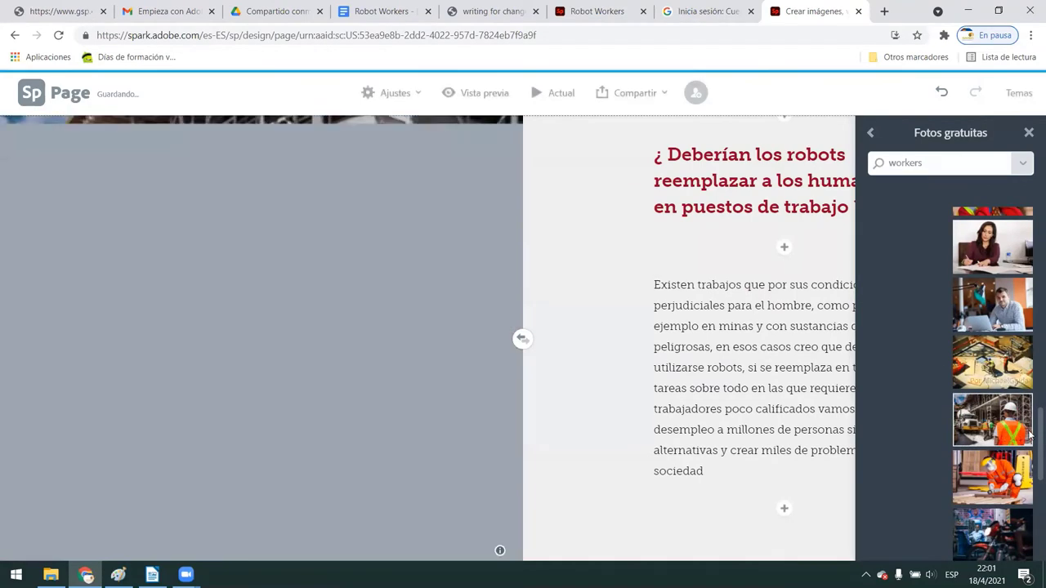
scroll(1031, 425, down, 3)
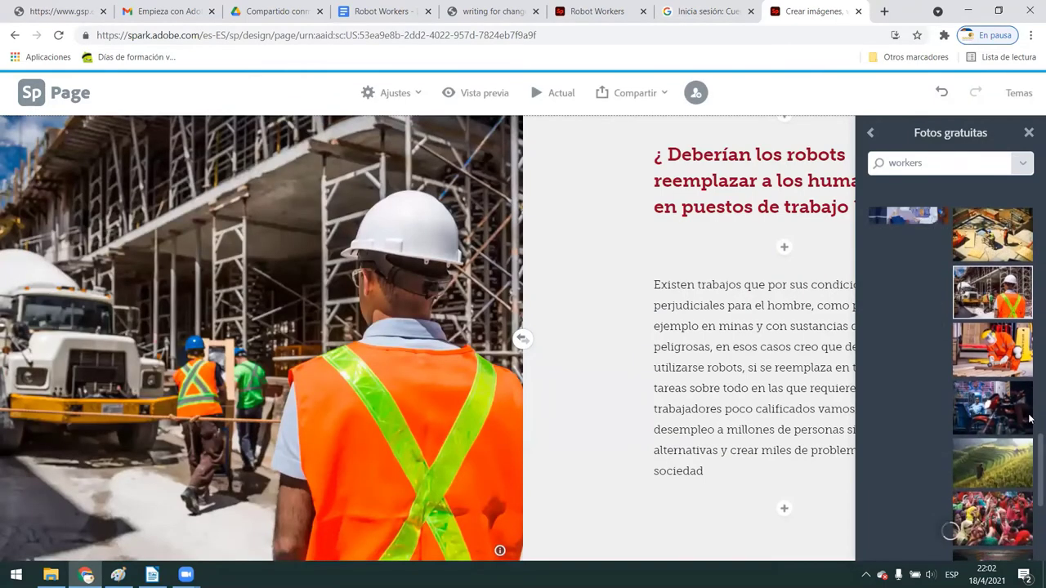
click(1029, 132)
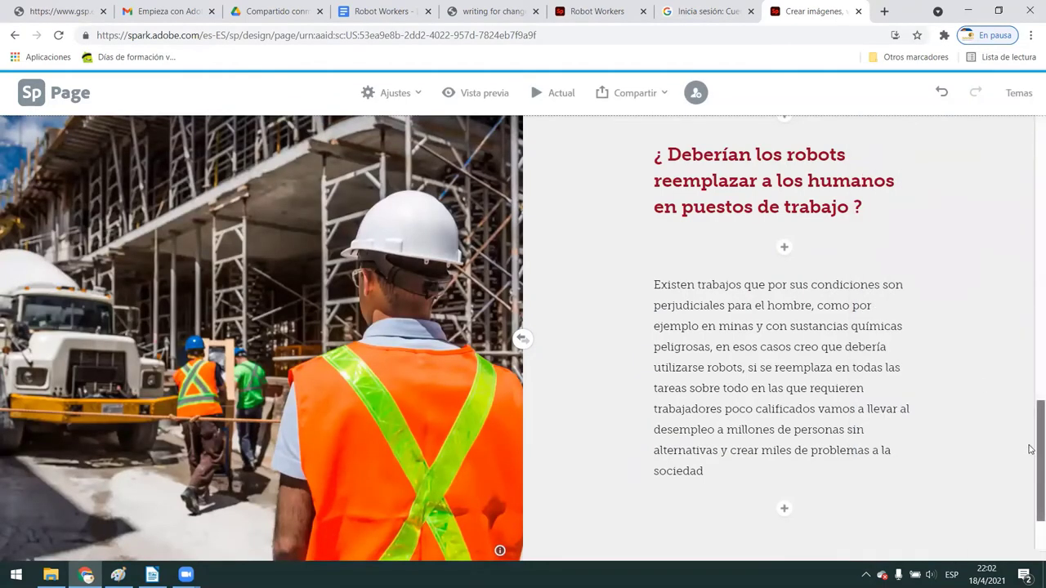
scroll(1031, 438, down, 2)
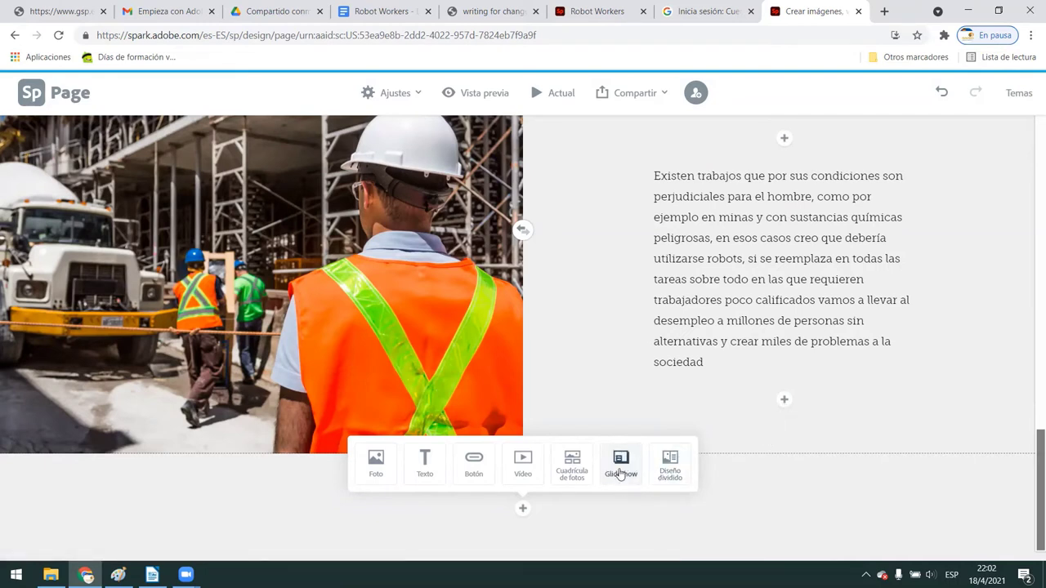
Step: Add a glideshow with two free 'robot' photos and save it to the page
click(623, 480)
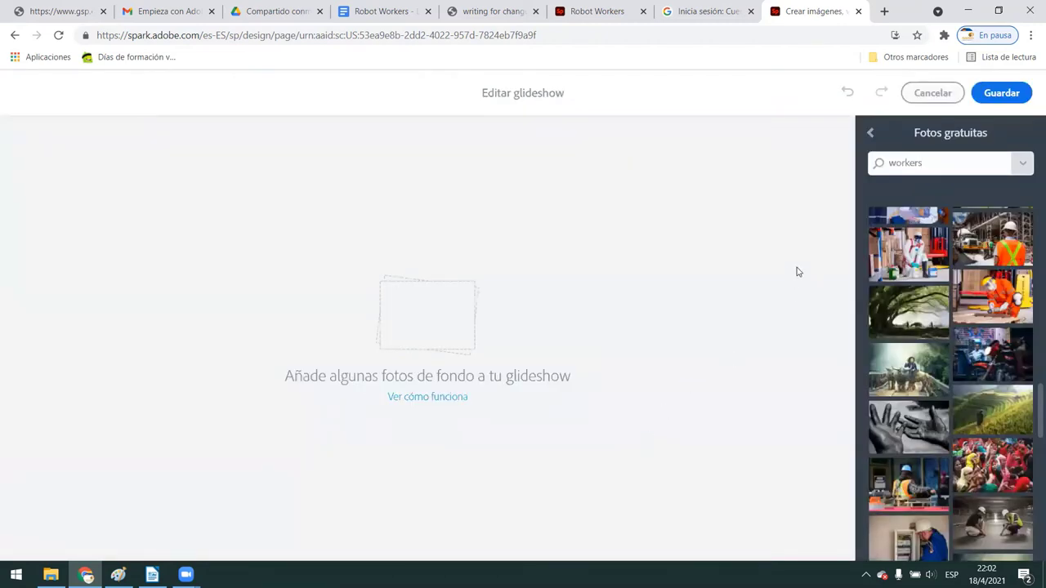
drag(923, 163, 853, 167)
text(robot)
key(Return)
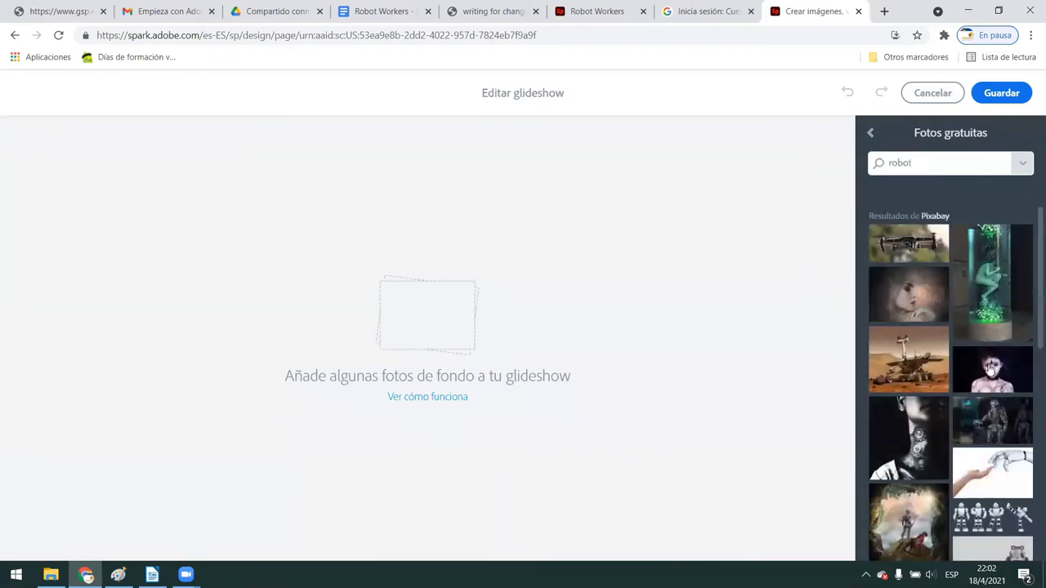
click(1005, 418)
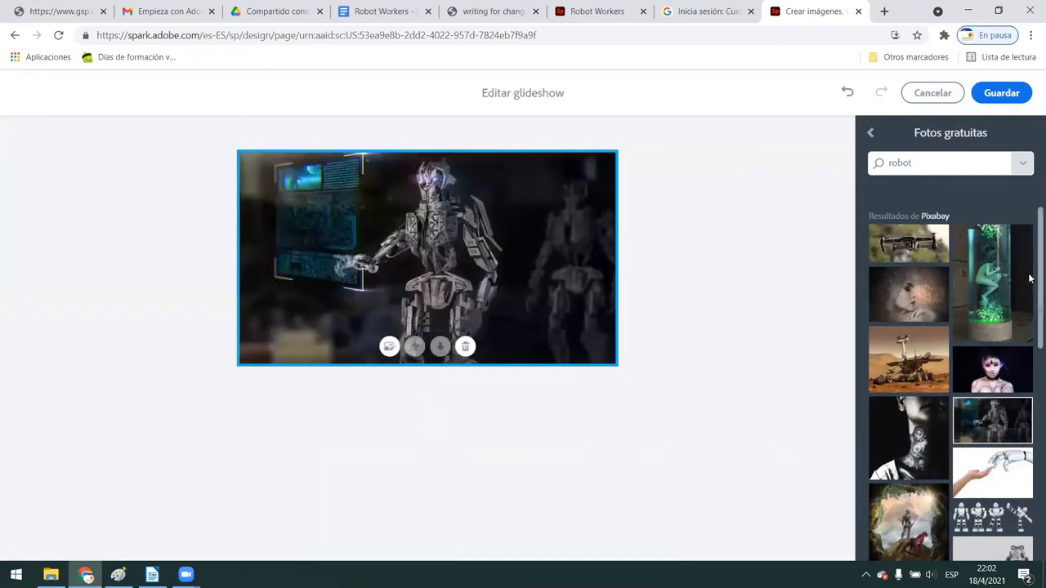
scroll(1029, 343, down, 3)
scroll(1029, 391, down, 1)
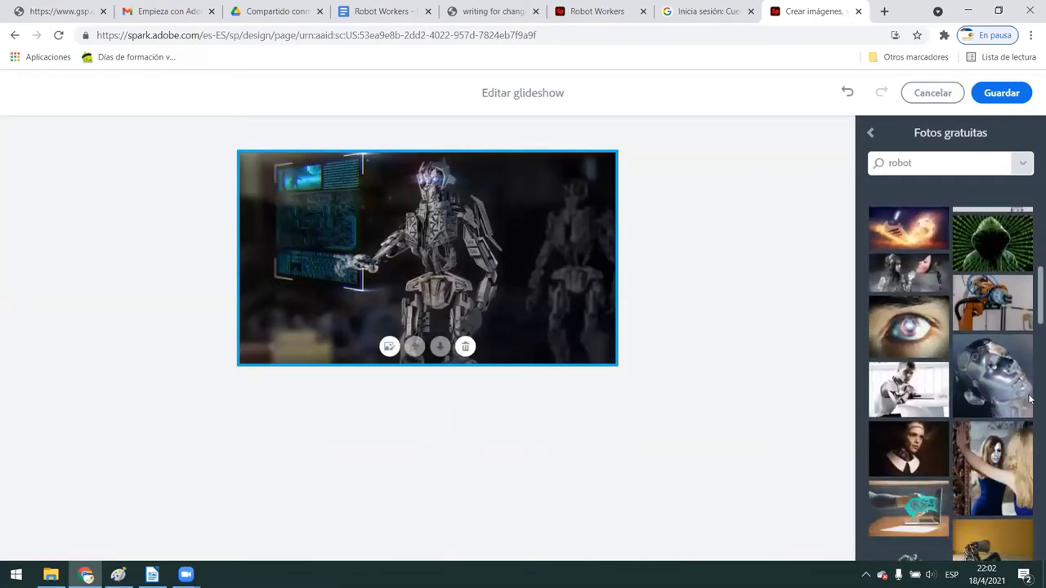
scroll(1030, 398, down, 1)
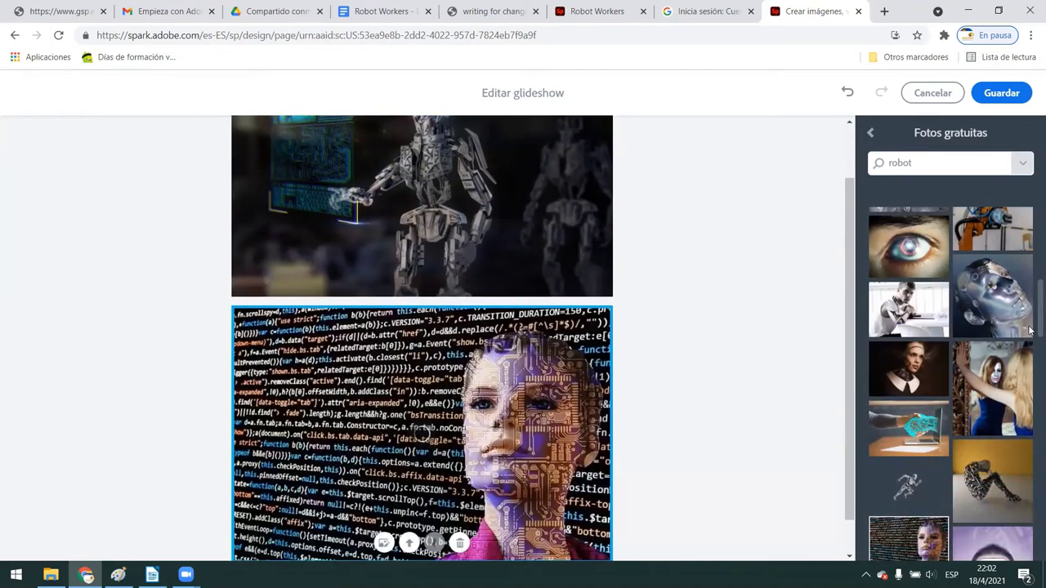
scroll(1030, 317, up, 1)
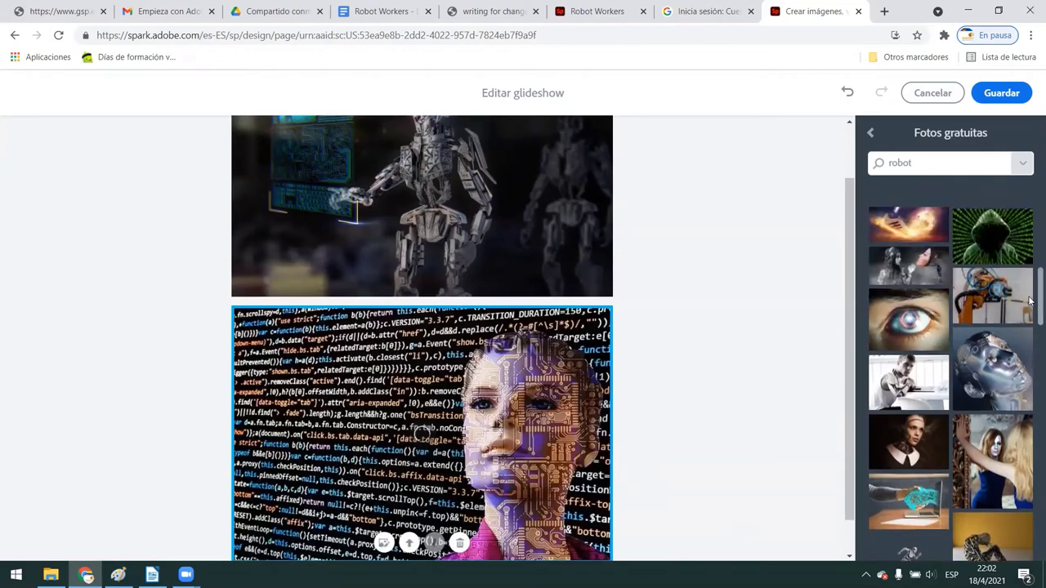
scroll(1030, 319, down, 2)
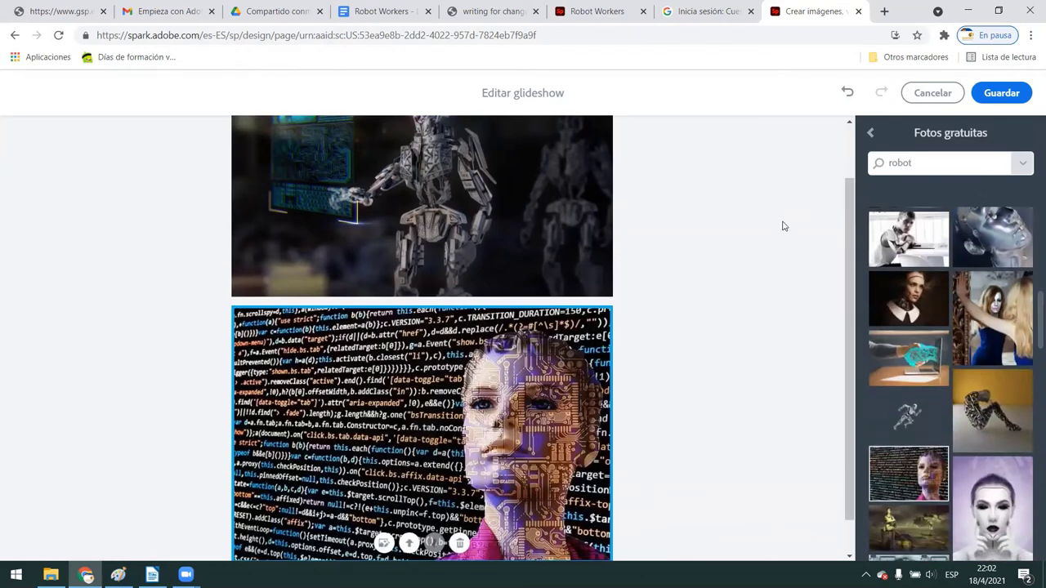
click(1003, 93)
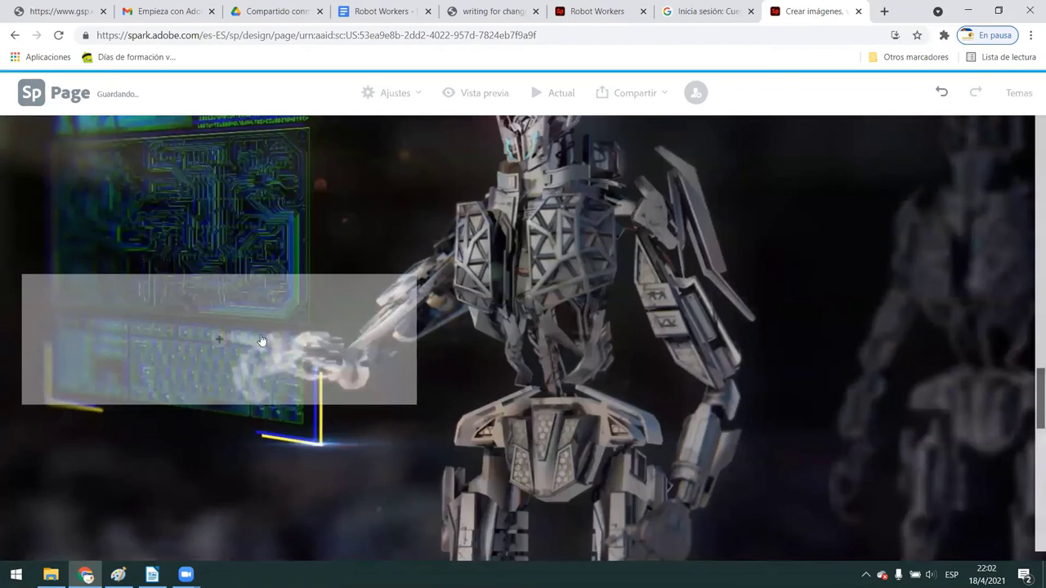
Step: Add an H2 heading over the robot photo with the doc's question on whether robots threaten humans
click(219, 340)
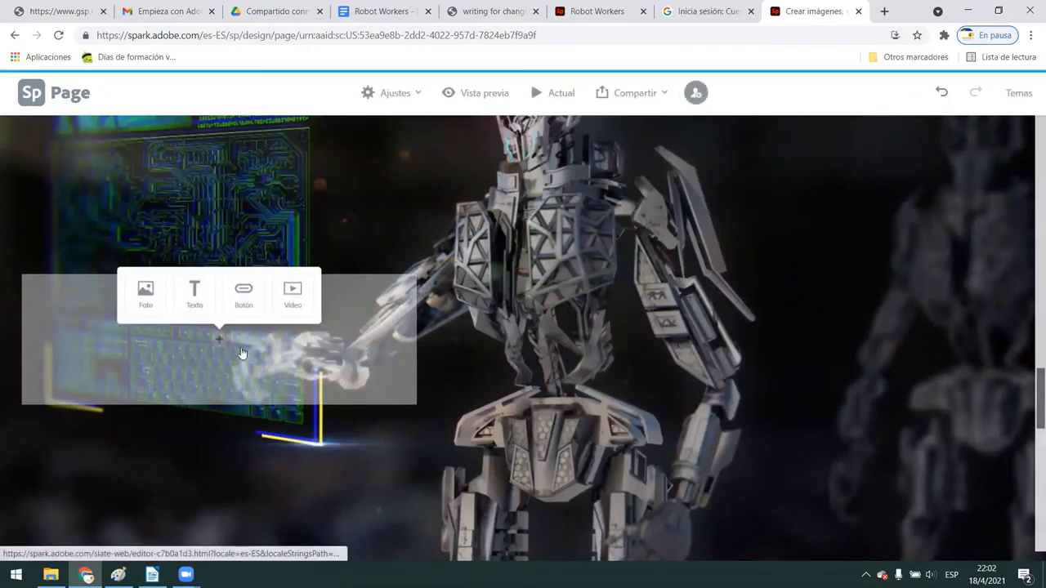
click(202, 304)
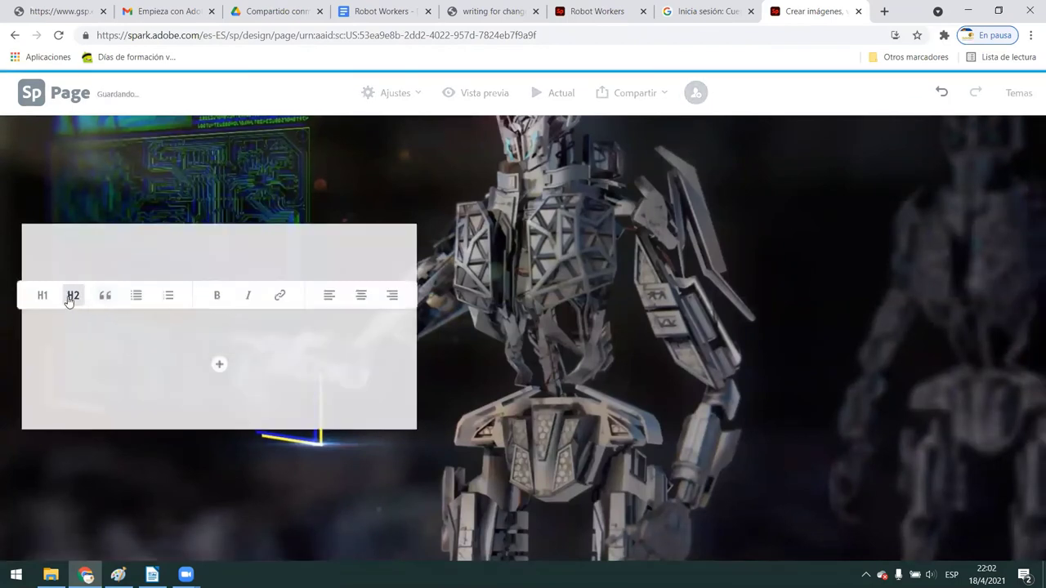
click(72, 296)
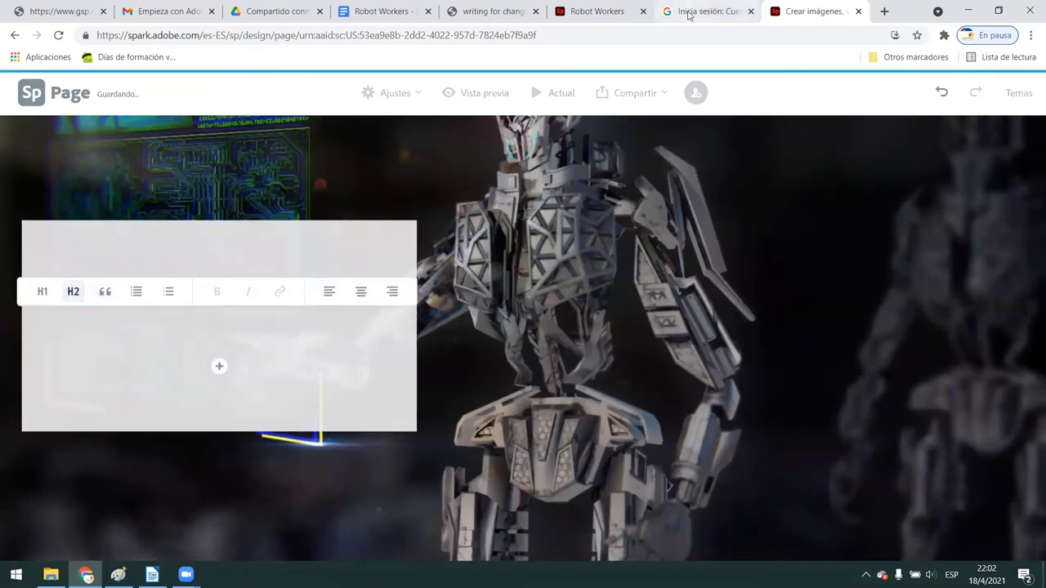
click(350, 16)
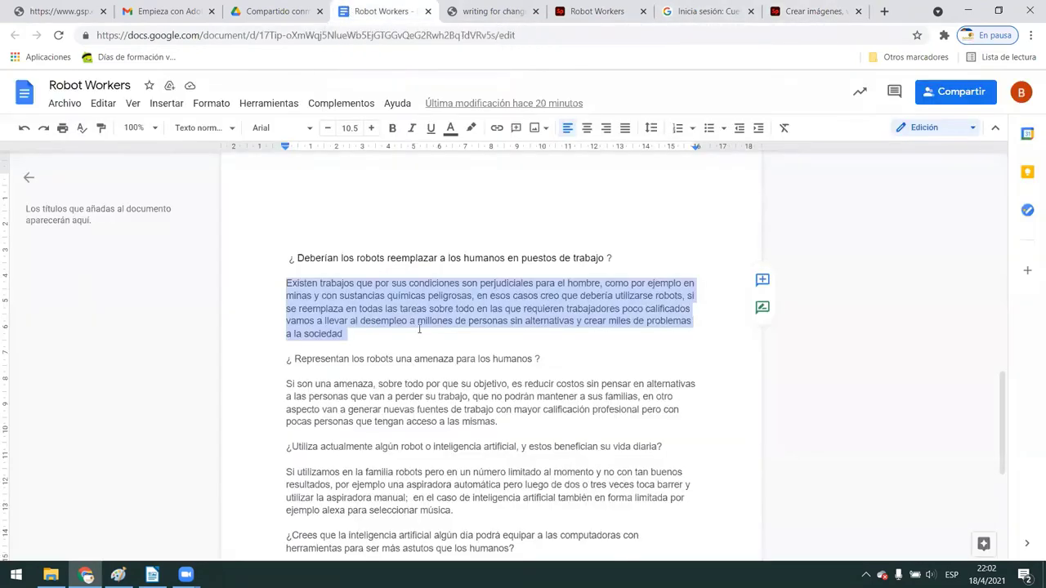
drag(282, 360, 559, 358)
key(ctrl+c)
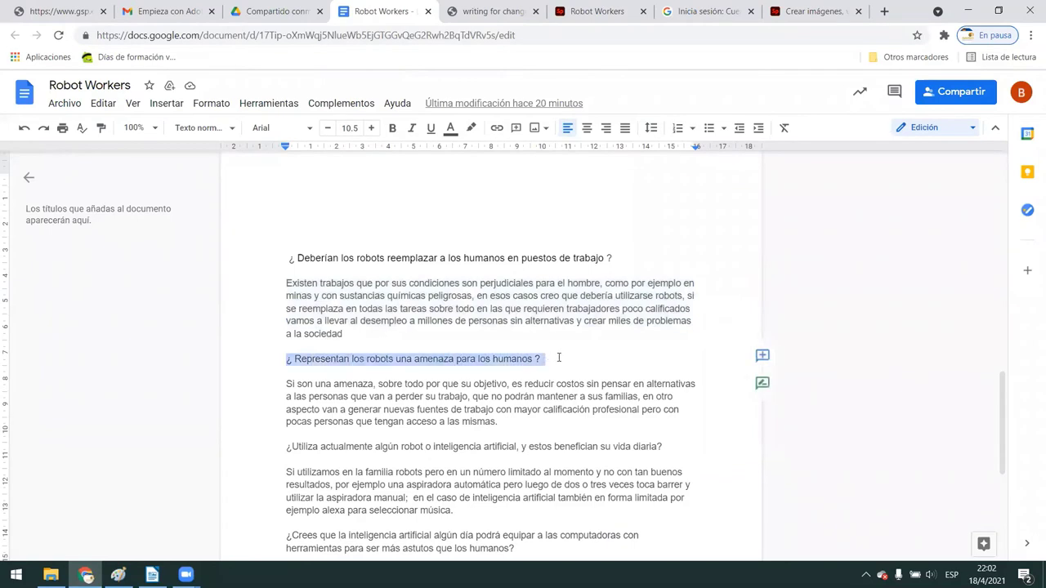
click(805, 16)
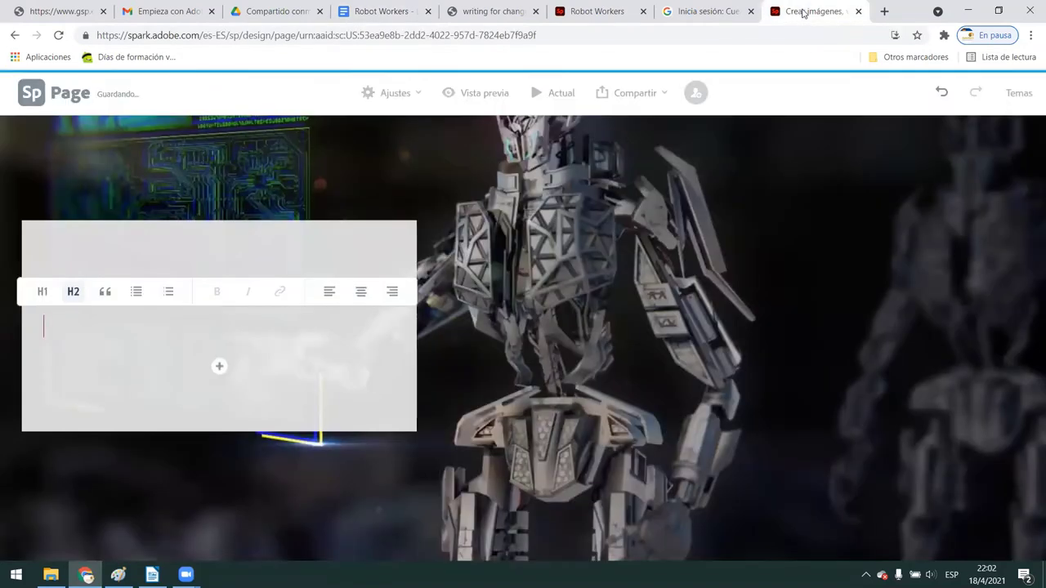
key(ctrl+v)
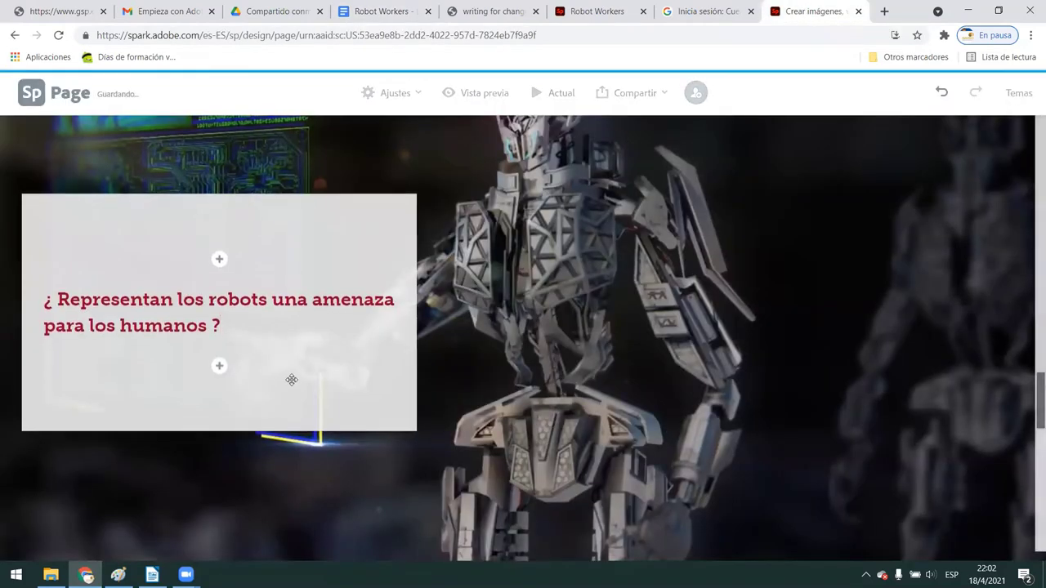
Step: Add a text block beneath it holding the 'Si son una amenaza' answer paragraph
click(219, 367)
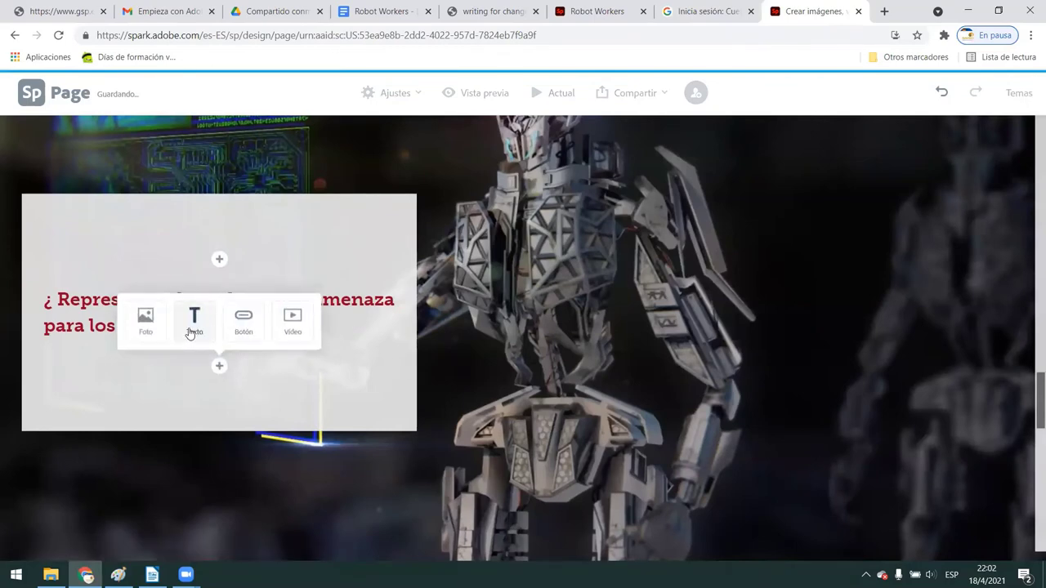
click(194, 323)
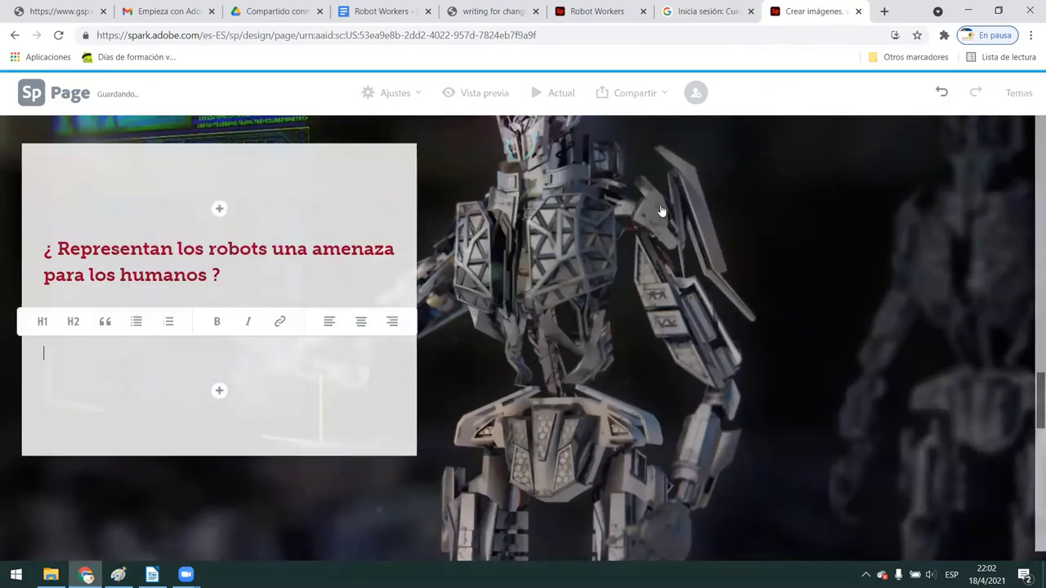
click(385, 12)
drag(286, 384, 522, 422)
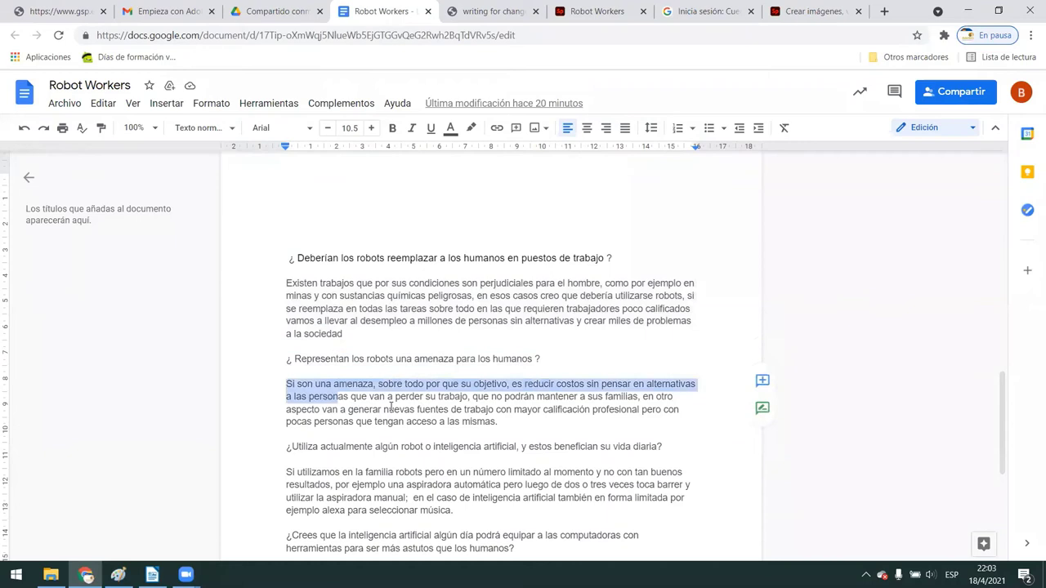
click(813, 11)
text(Si son una amenaza, sobre todo por que su objetivo, es reducir costos sin pensar en alternativas a las personas que van a perder su trabajo, que no podrán mantener a sus familias, en otro aspecto van a generar nuevas fuentes de trabajo con mayor calificación profesional pero con pocas personas que tengan acceso a las mismas)
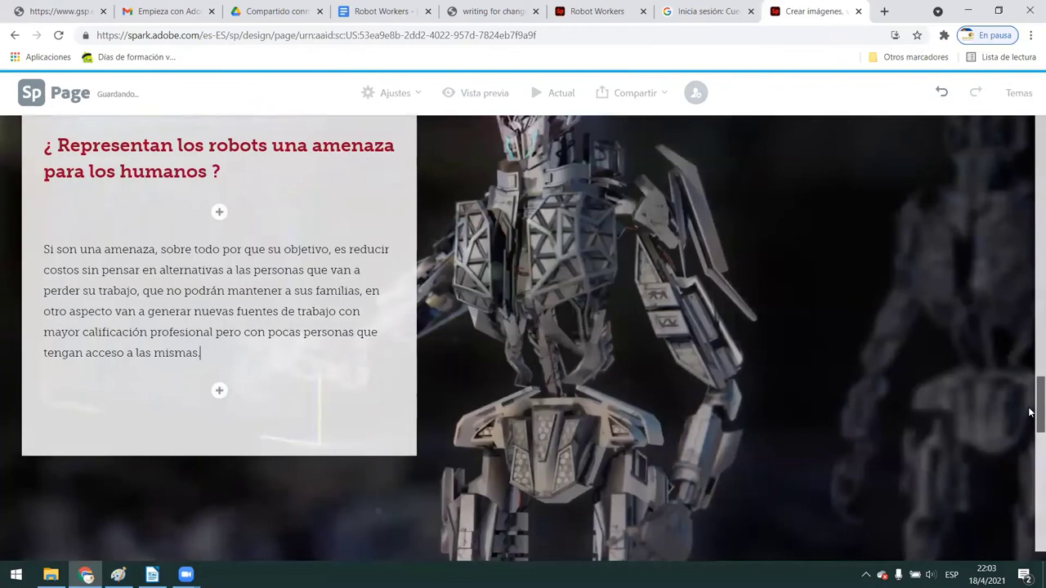
Step: Add an H2 heading on the code-face slide with the question about using robots daily
drag(1031, 415, 1031, 448)
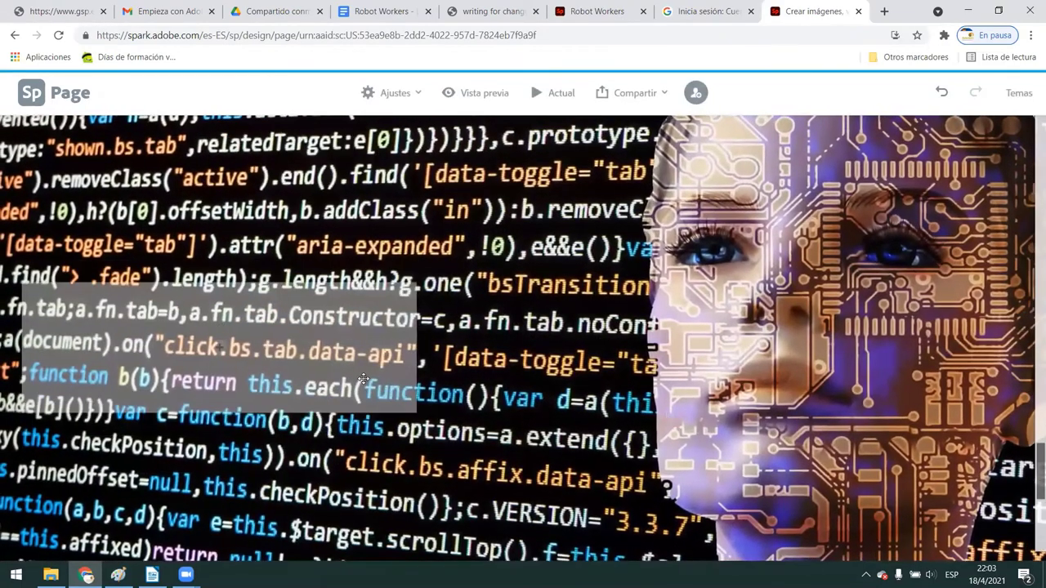
click(219, 320)
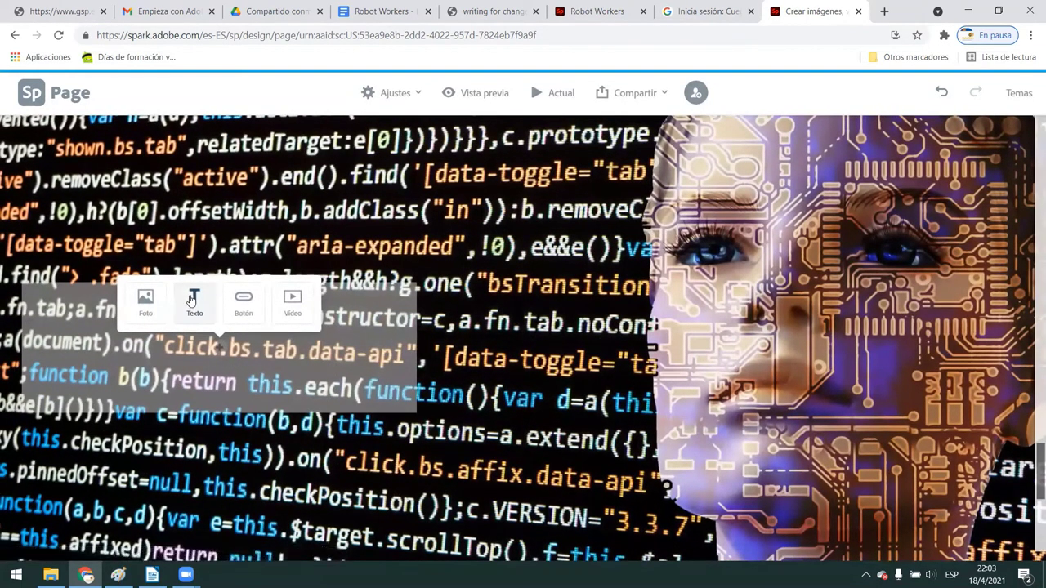
click(194, 301)
click(73, 289)
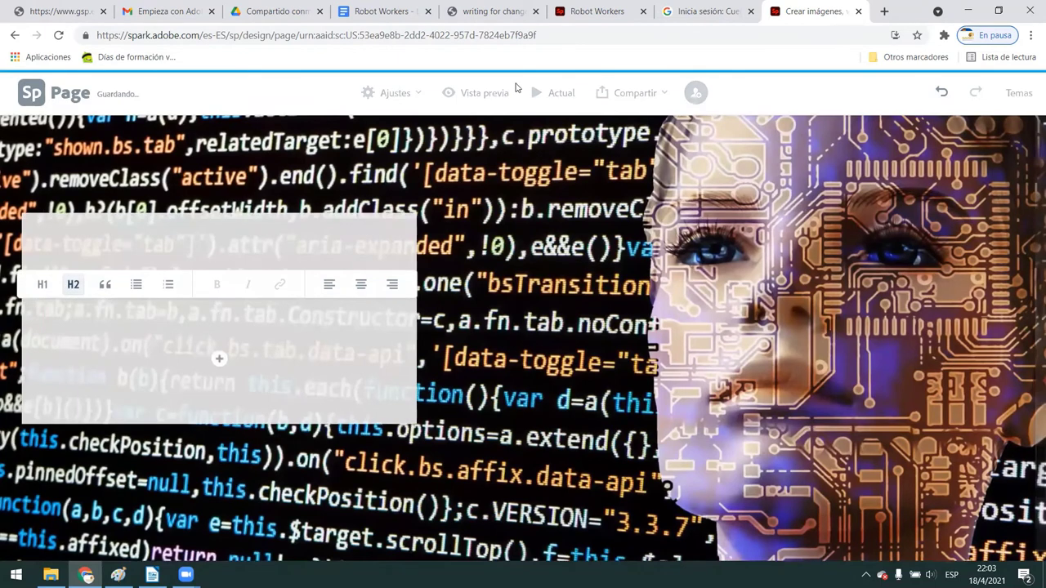
click(396, 18)
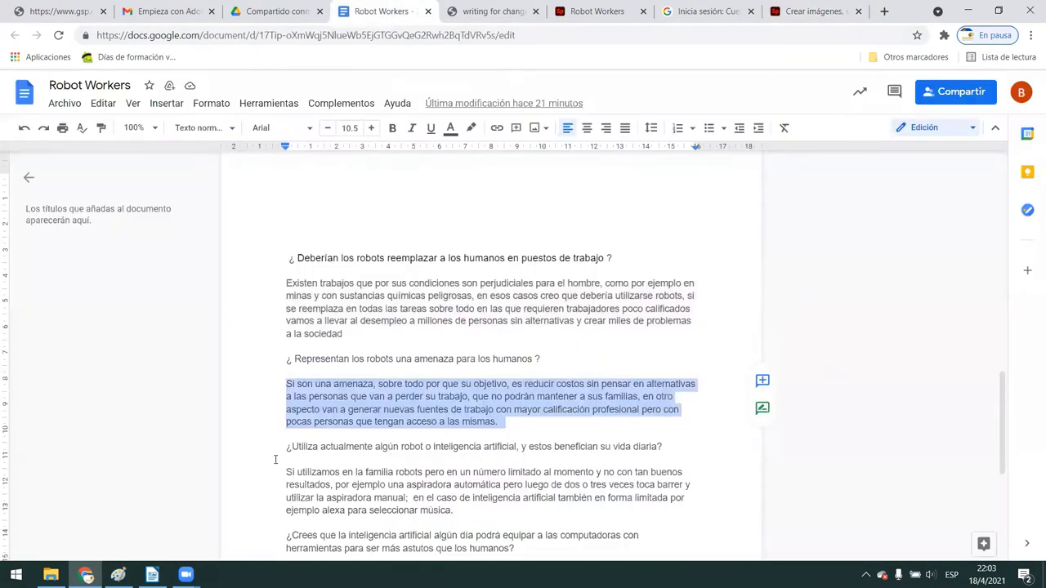
drag(284, 446, 663, 446)
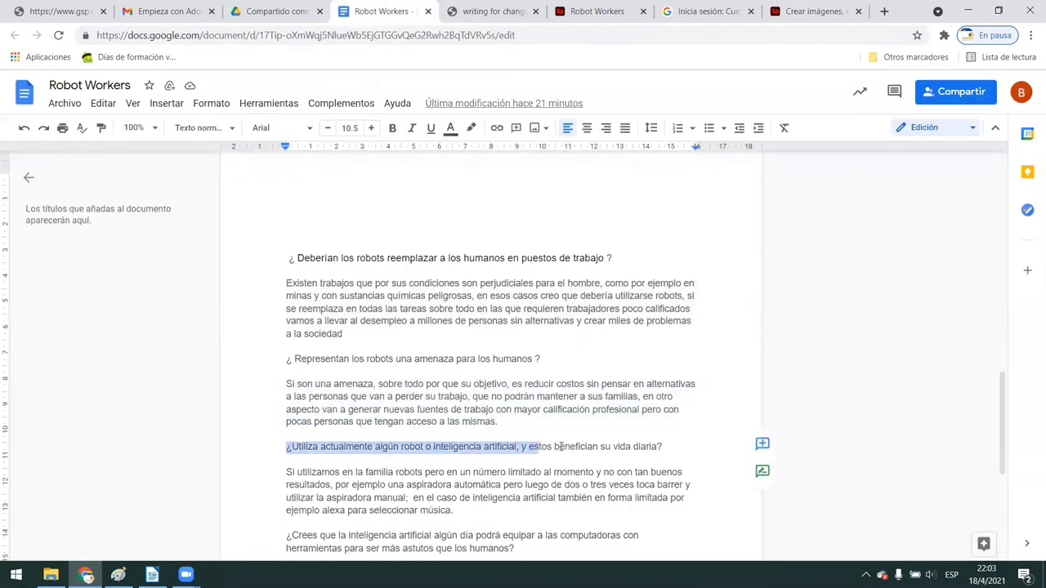
triple_click(663, 447)
key(ctrl+c)
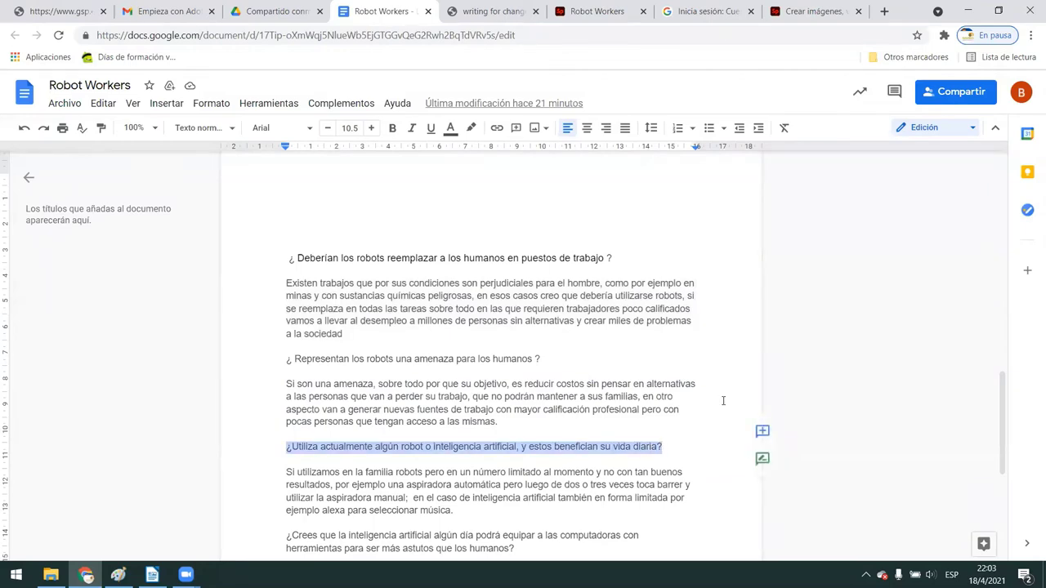
click(815, 11)
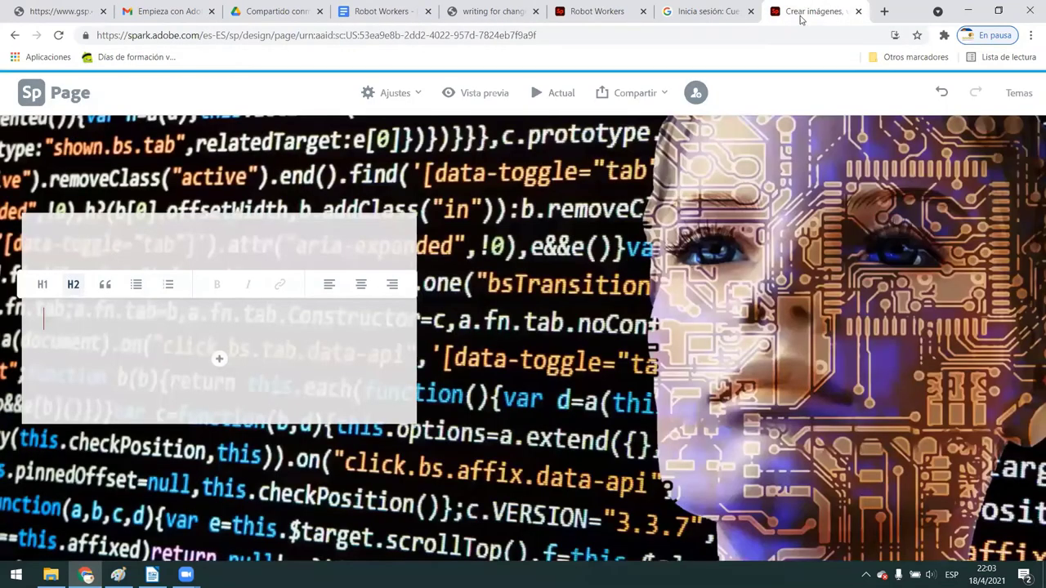
key(ctrl+v)
Step: Add a text block below the question holding the 'Si utilizamos' answer paragraph
click(219, 359)
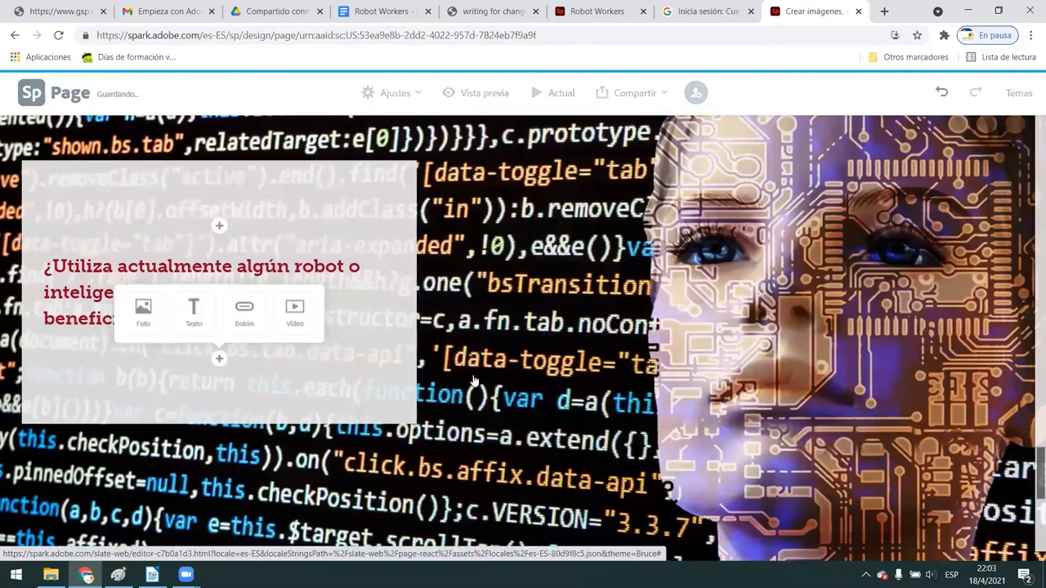
click(200, 310)
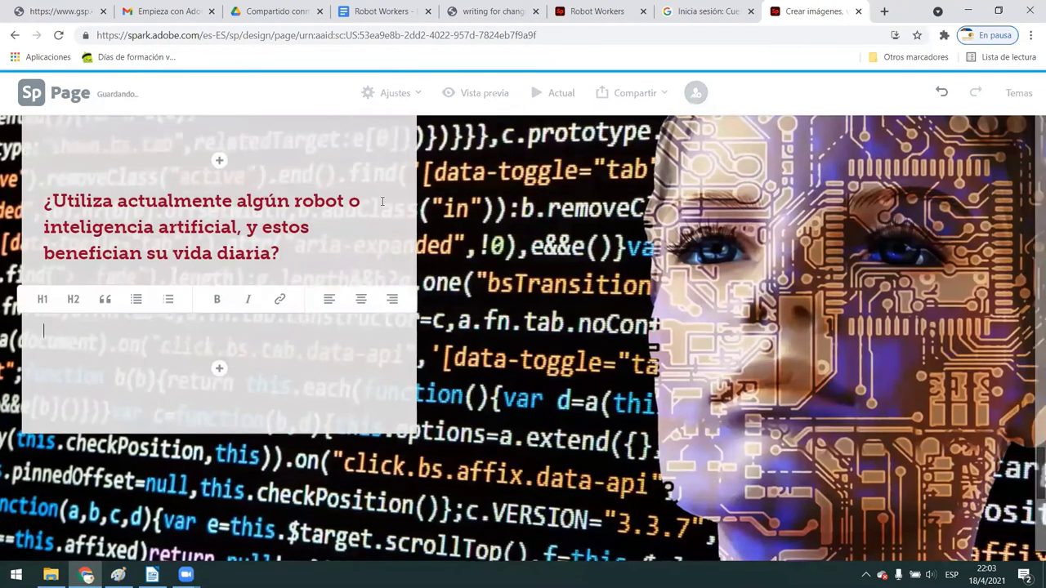
click(378, 8)
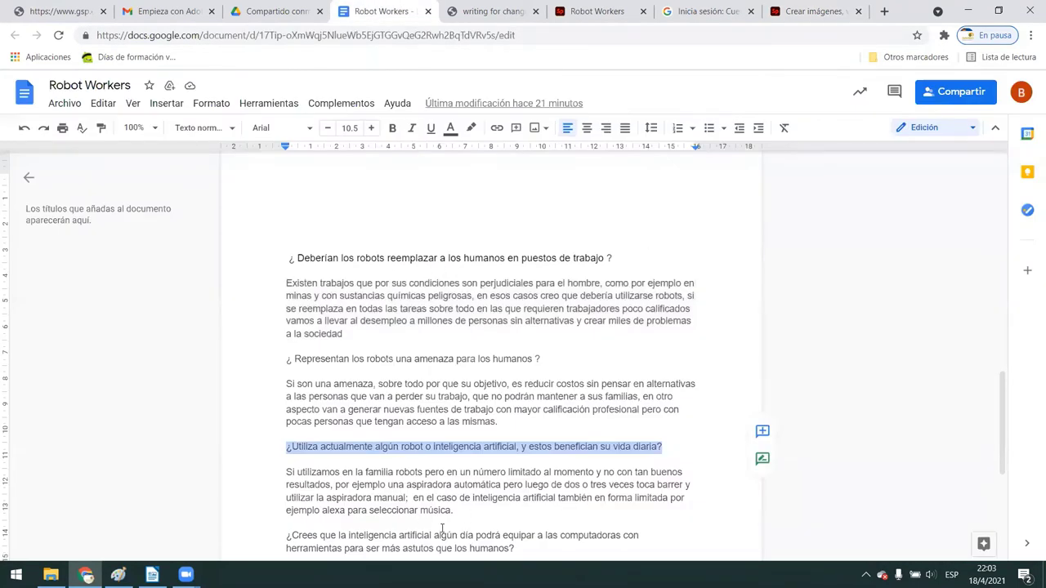
drag(1002, 425, 1002, 481)
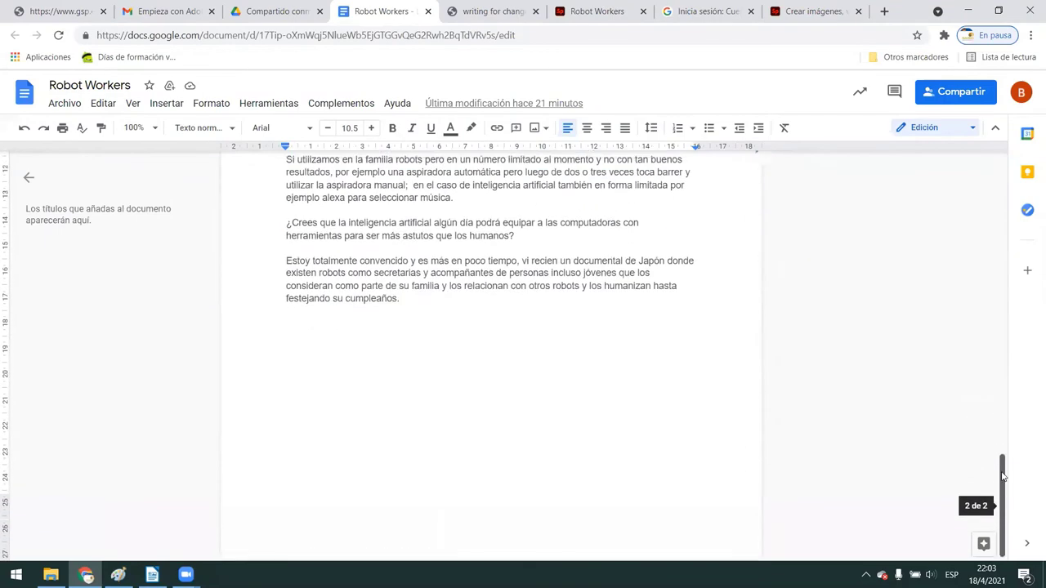
drag(286, 263, 488, 303)
key(ctrl+c)
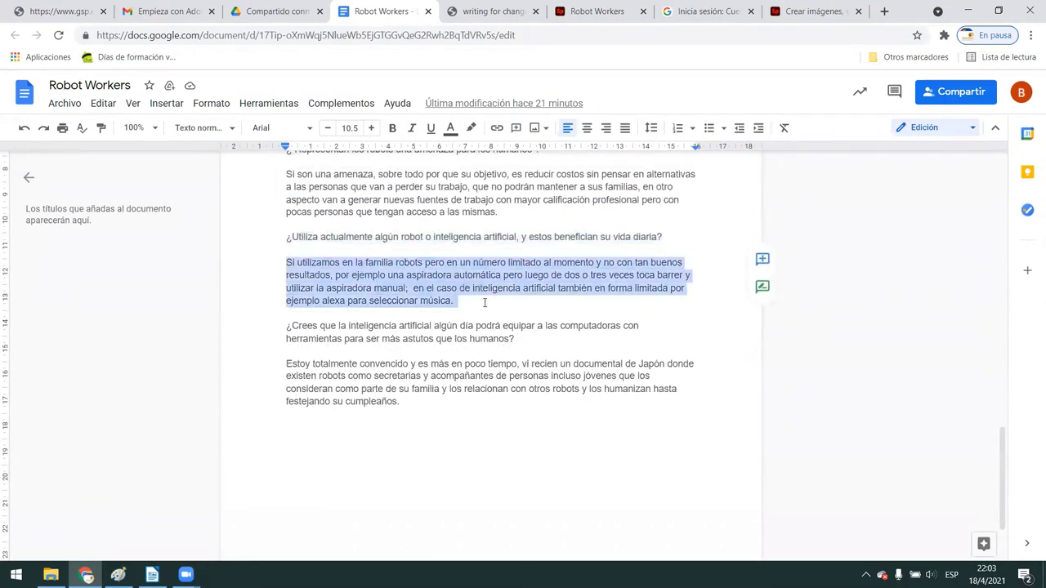
click(805, 12)
key(ctrl+v)
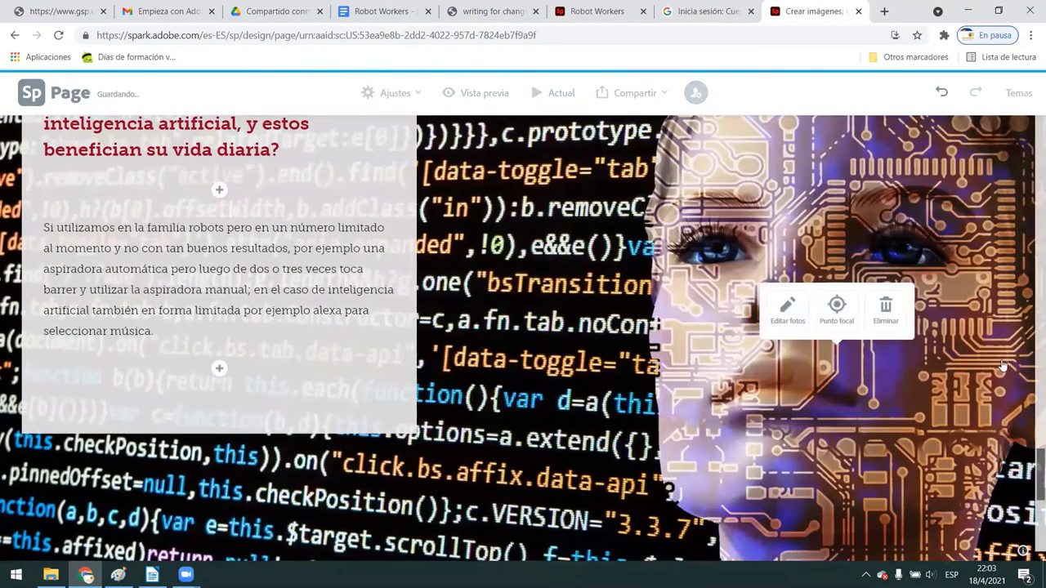
Step: Insert a split-design section below the image, with a free robot photo in its image half
drag(1032, 466, 1031, 528)
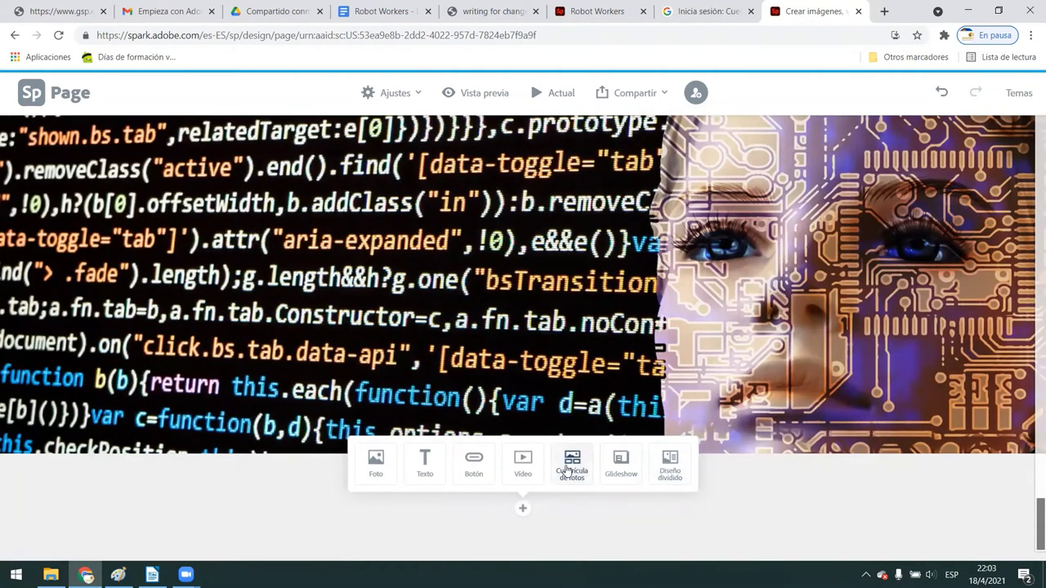
click(670, 467)
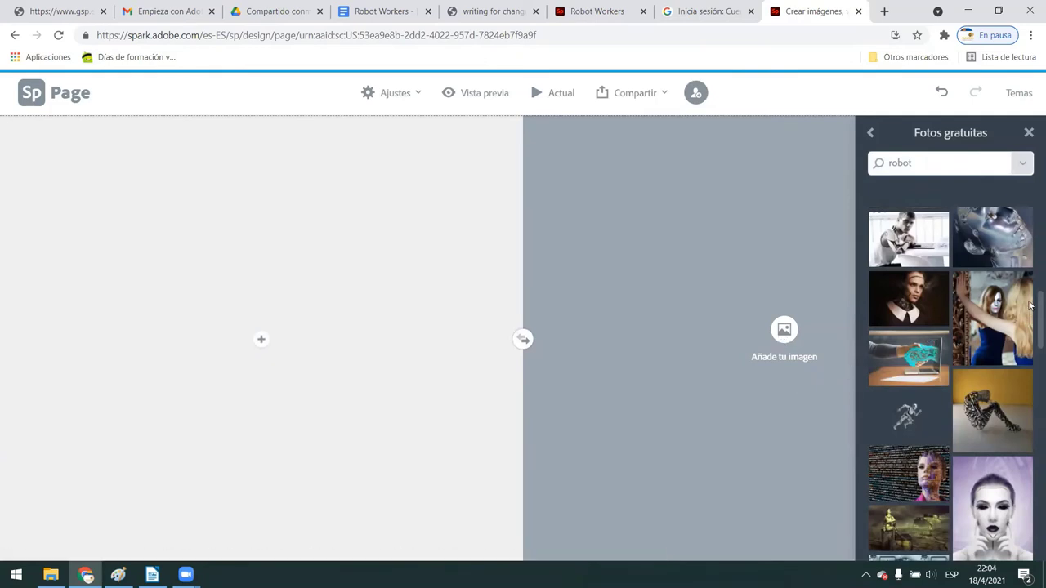
scroll(1030, 360, down, 3)
scroll(1021, 376, down, 2)
scroll(1001, 405, down, 2)
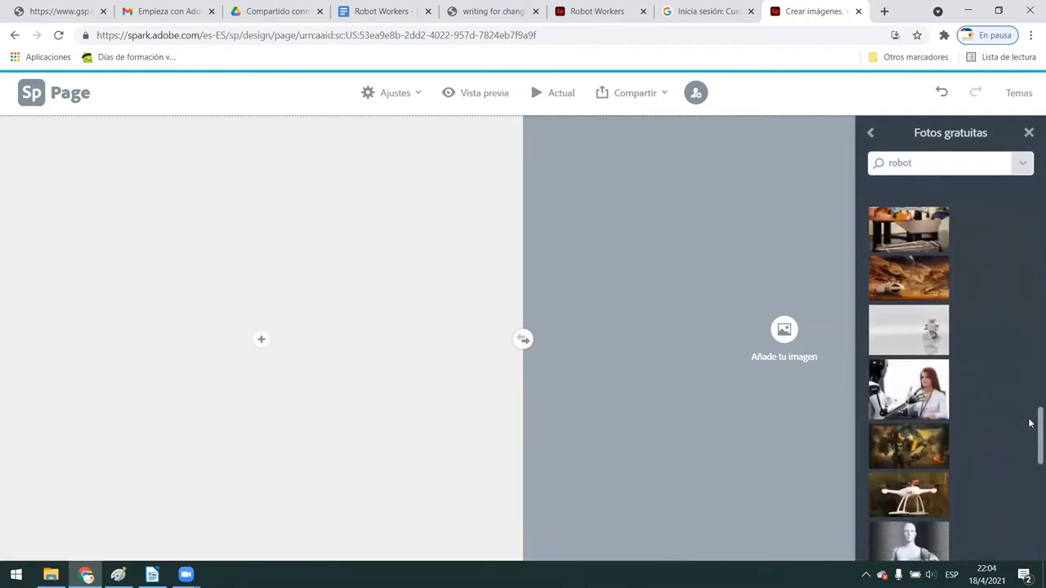
scroll(985, 421, down, 1)
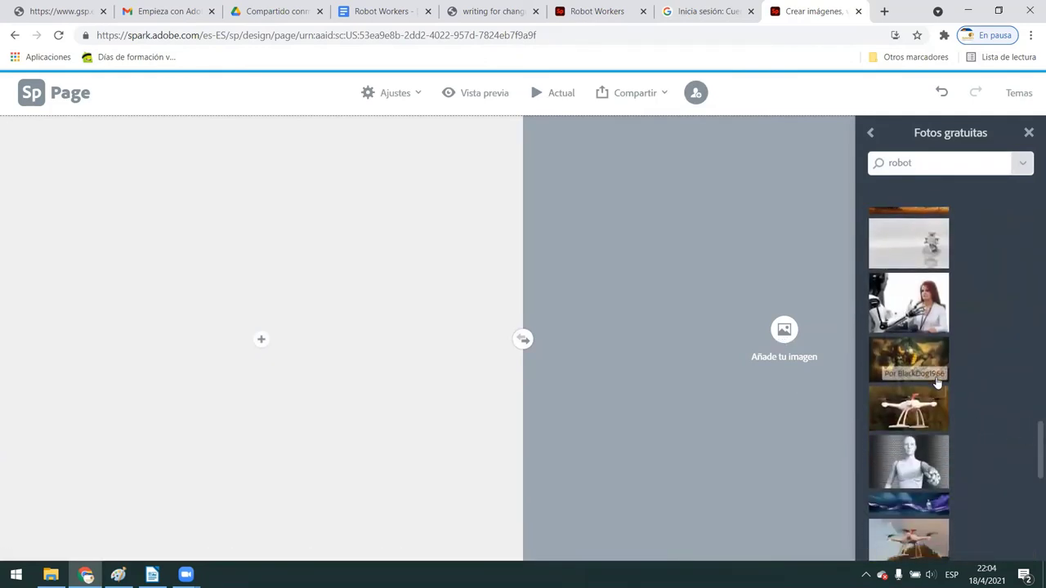
click(917, 309)
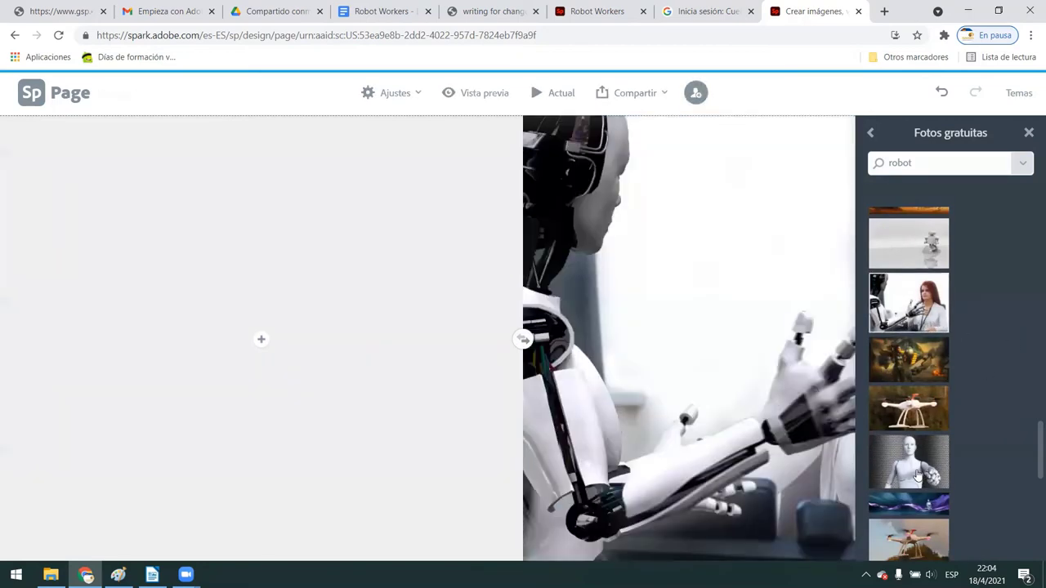
Step: Replace that photo with the white robot sitting in a blue tunnel
drag(939, 445, 660, 427)
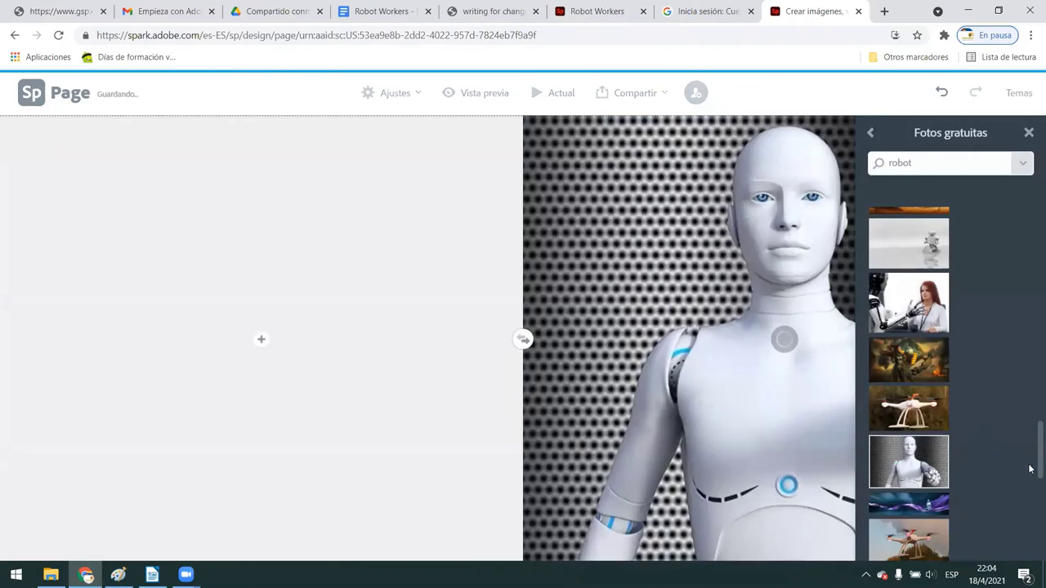
scroll(1029, 474, down, 3)
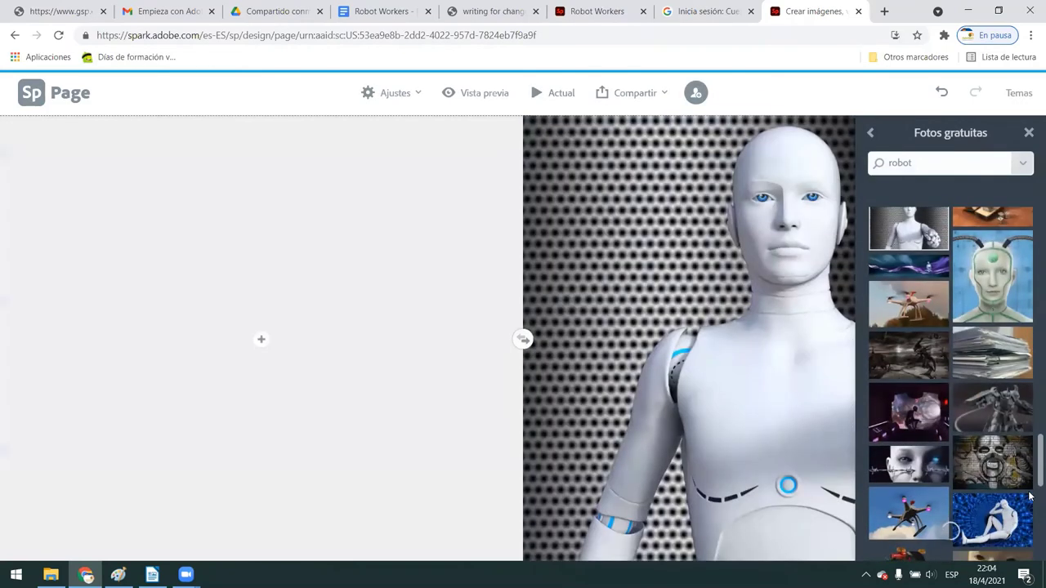
scroll(1029, 496, down, 1)
scroll(1030, 500, down, 1)
scroll(1030, 505, down, 1)
scroll(1029, 510, down, 1)
click(992, 403)
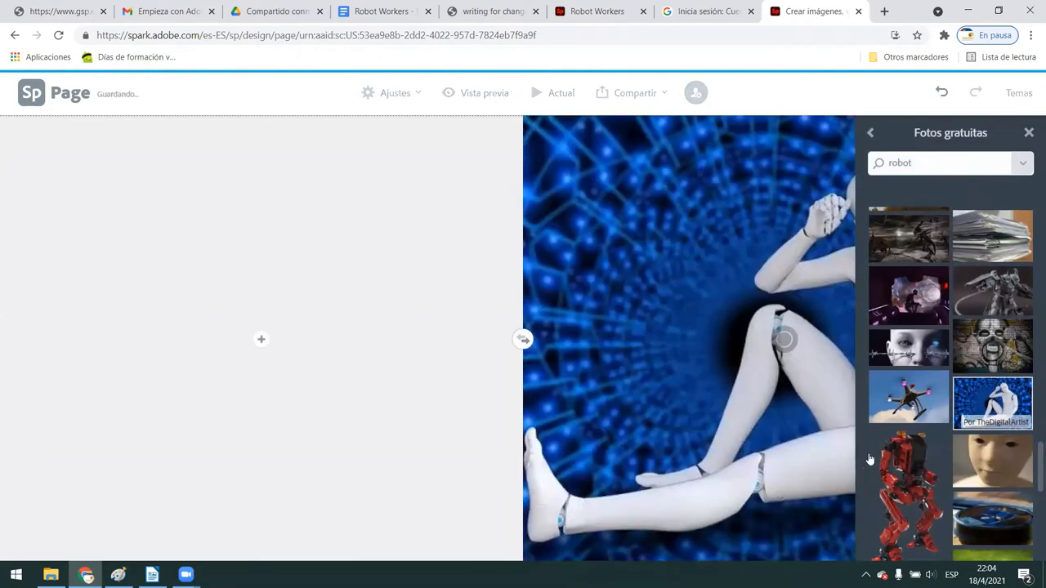
Step: Add an H2 heading in the empty half asking whether AI will make computers smarter than humans
click(263, 343)
click(235, 300)
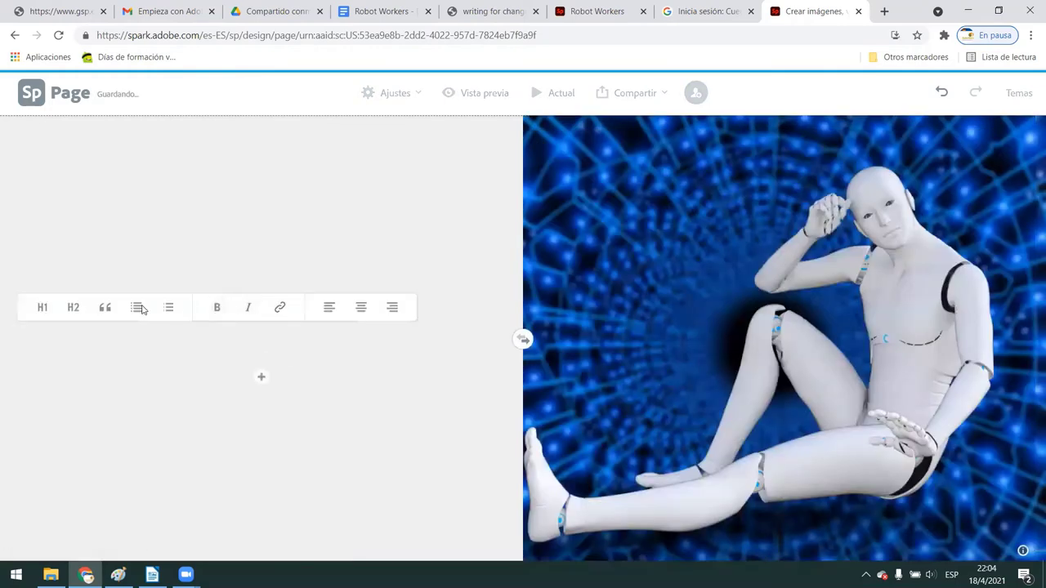
click(72, 307)
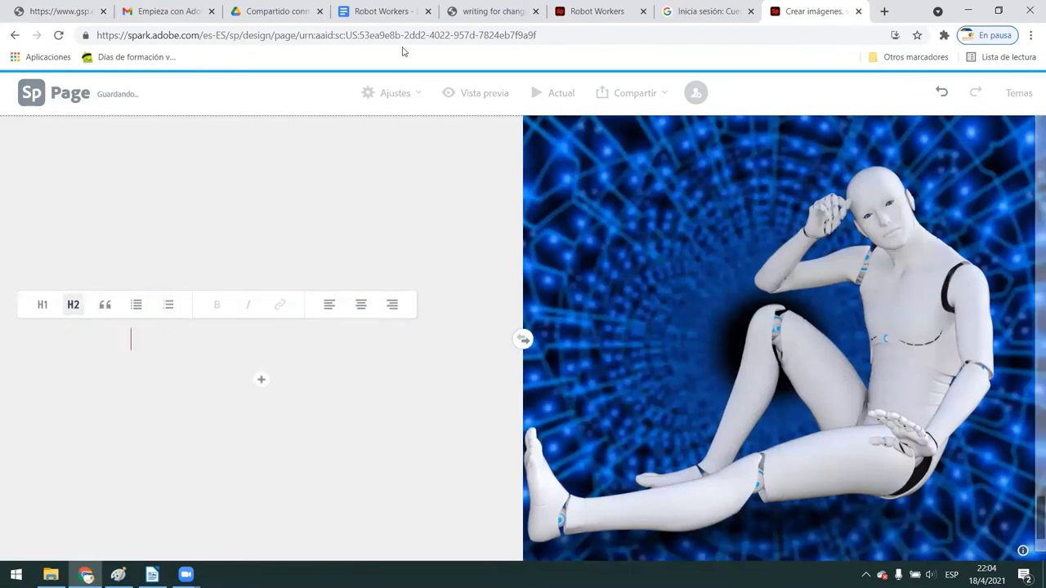
click(397, 12)
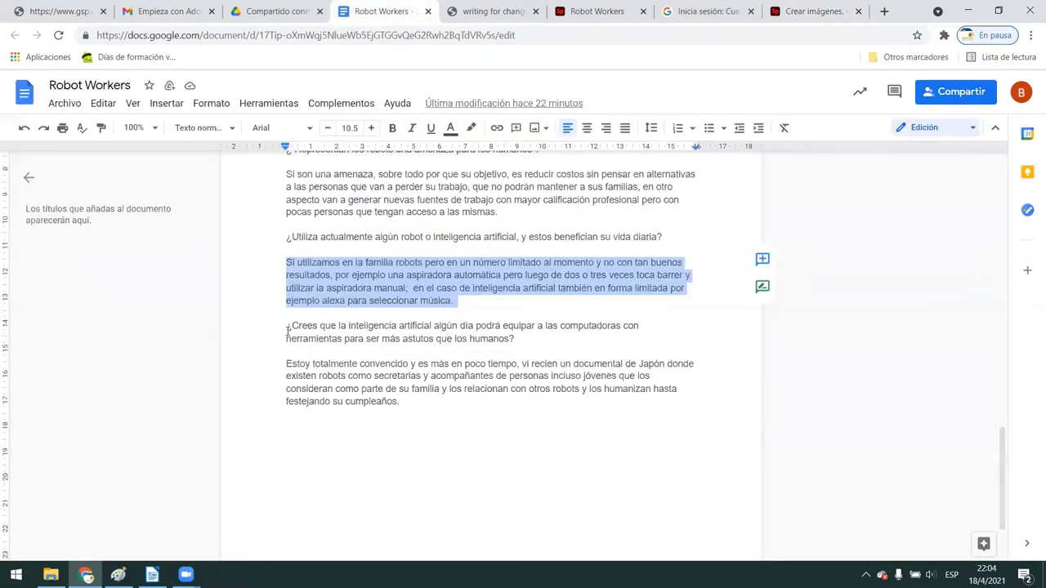
drag(287, 326, 571, 343)
key(ctrl+c)
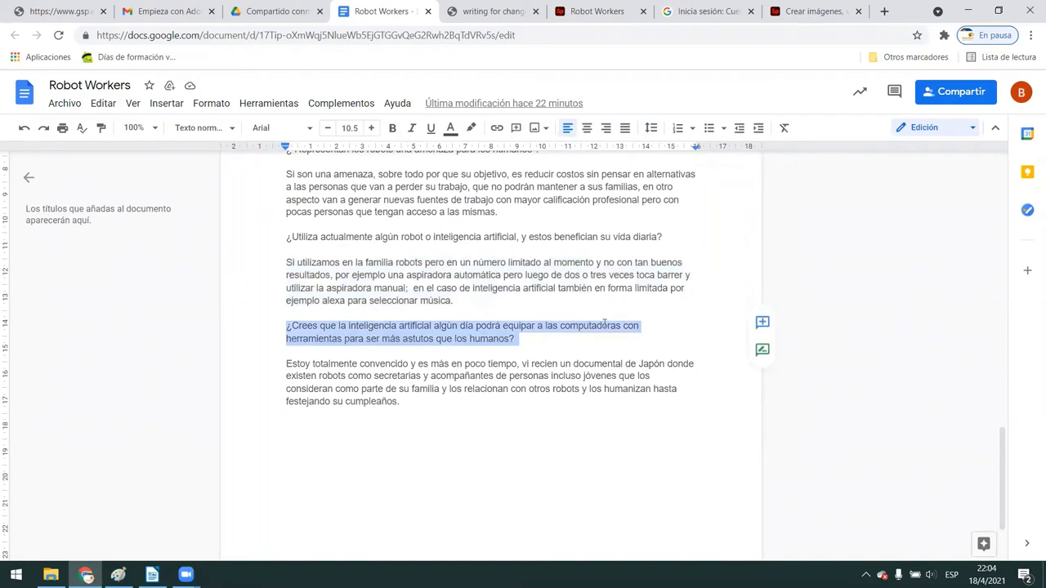
click(814, 11)
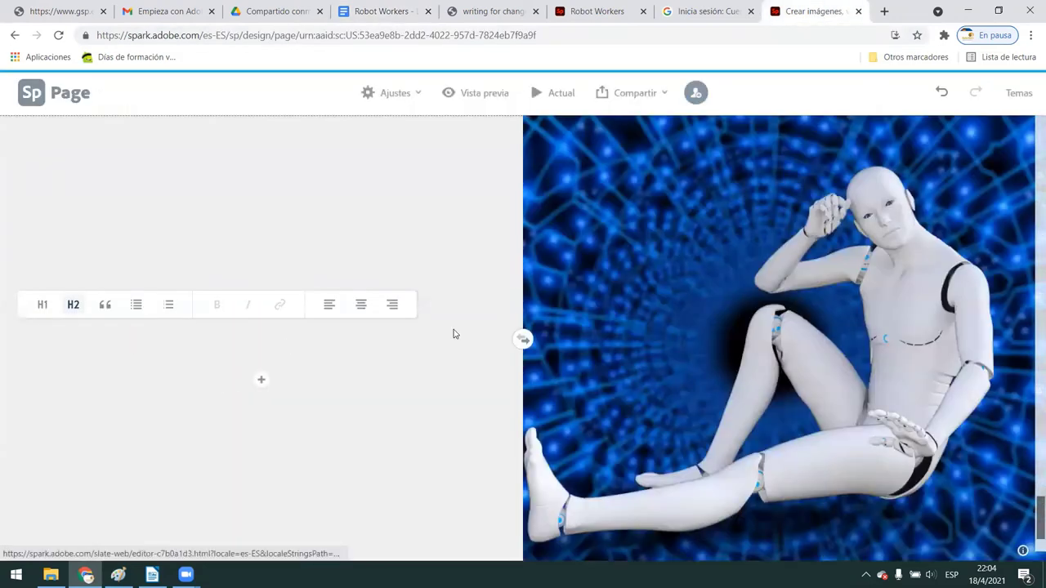
key(ctrl+v)
Step: Add a text block below it and copy the 'Estoy totalmente convencido' answer from the doc
click(262, 337)
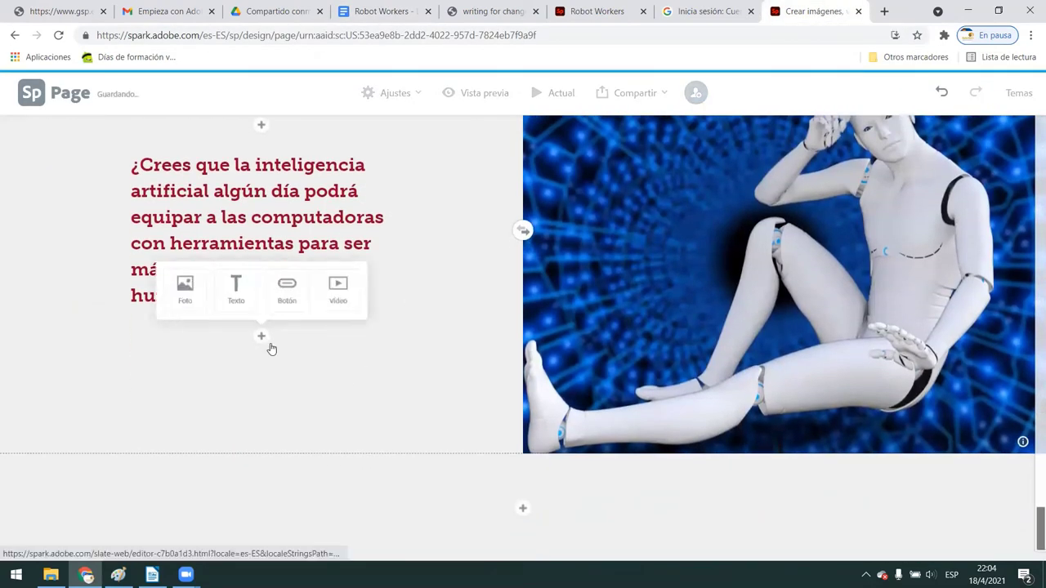
click(236, 291)
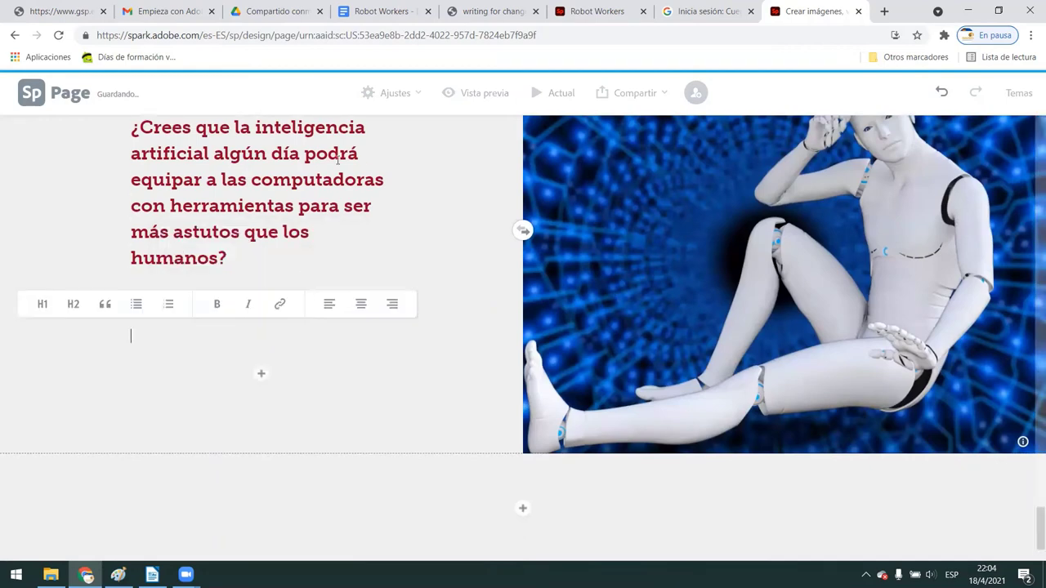
click(378, 11)
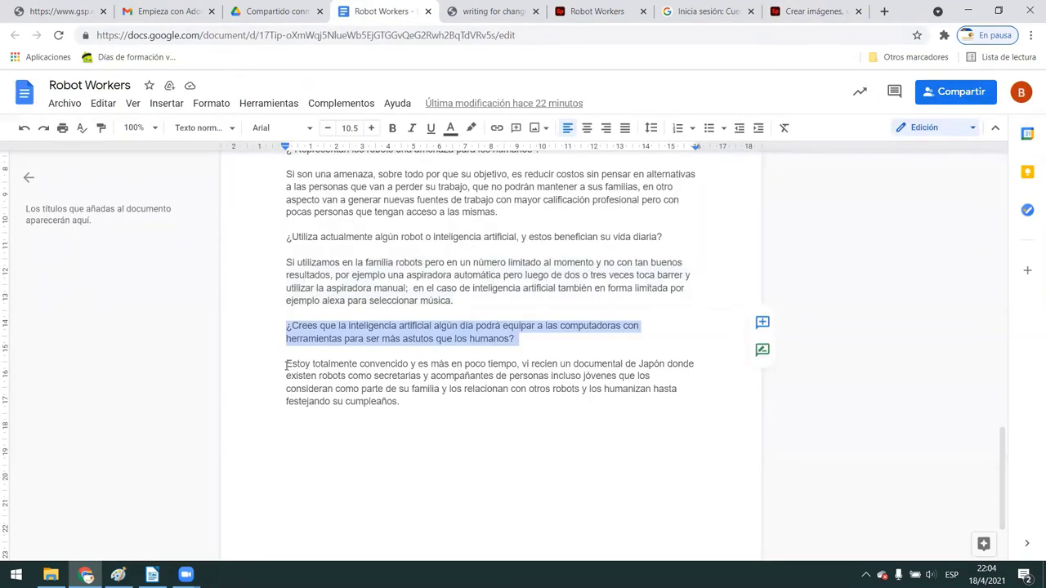
drag(287, 364, 454, 404)
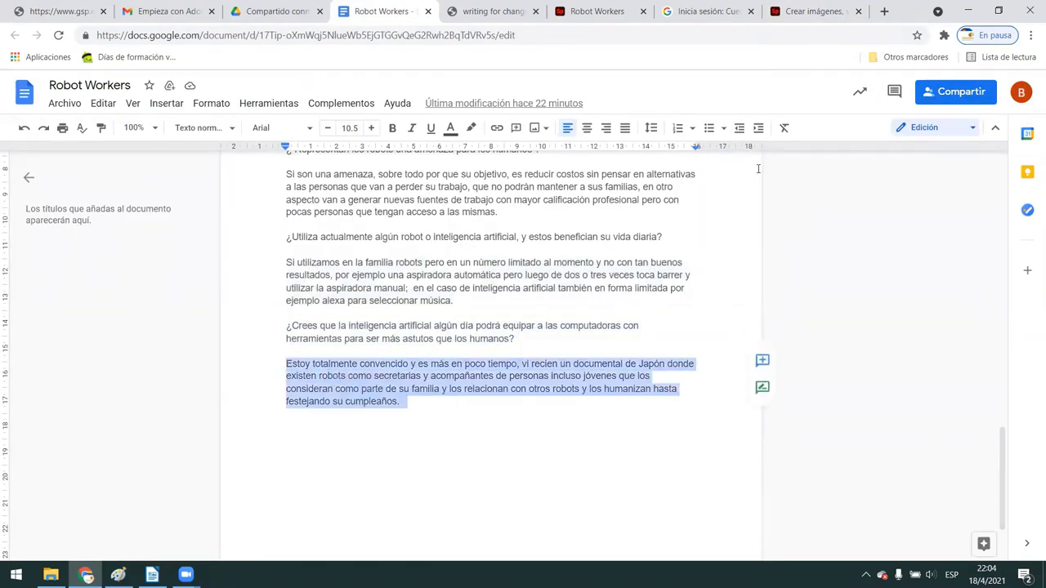
key(ctrl+c)
Step: Paste the 'Estoy totalmente convencido' answer and correct 'recien' to 'recién'
click(814, 12)
key(ctrl+v)
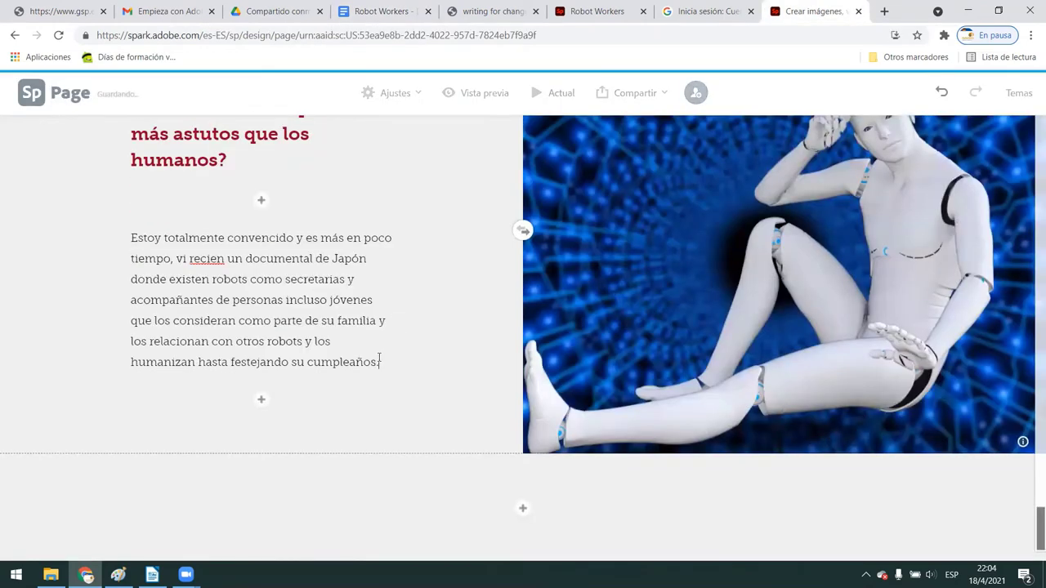
right_click(207, 258)
click(222, 272)
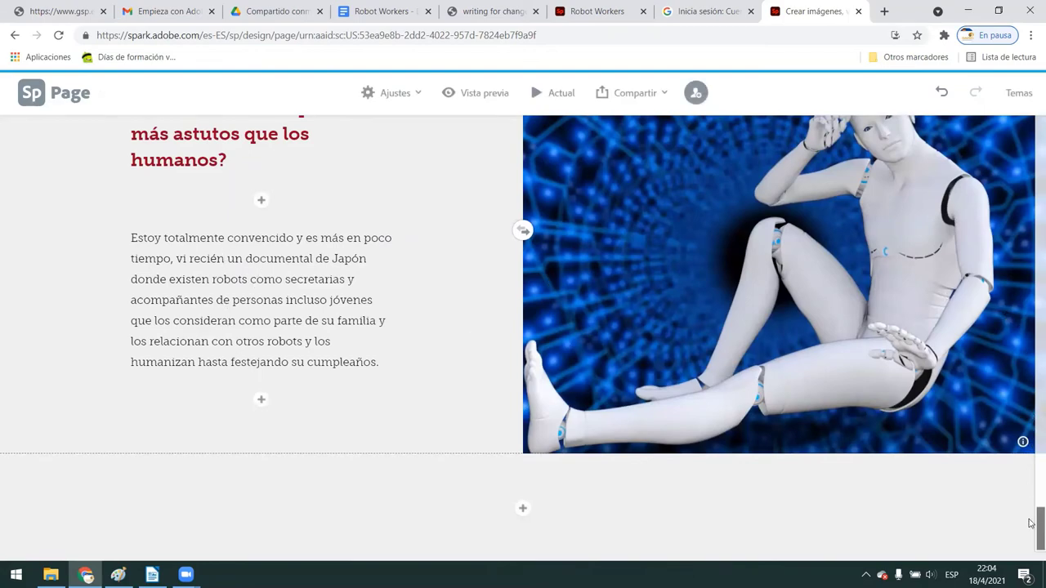
Step: Scroll back to the page's title header and open the Compartir sharing options
drag(1031, 526, 1028, 315)
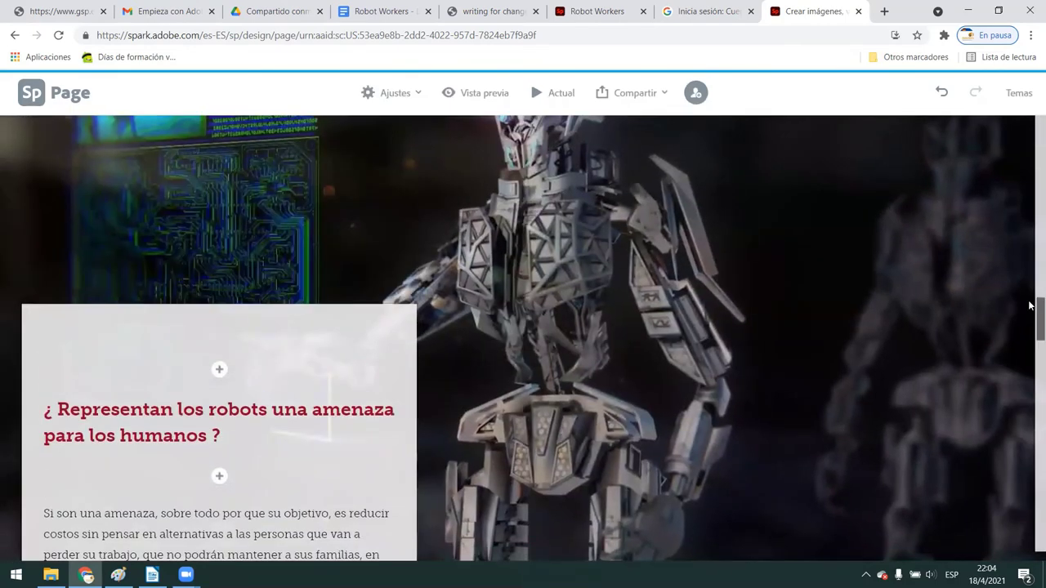
mouse_move(1030, 297)
mouse_down()
mouse_move(1030, 211)
mouse_move(1030, 571)
mouse_up()
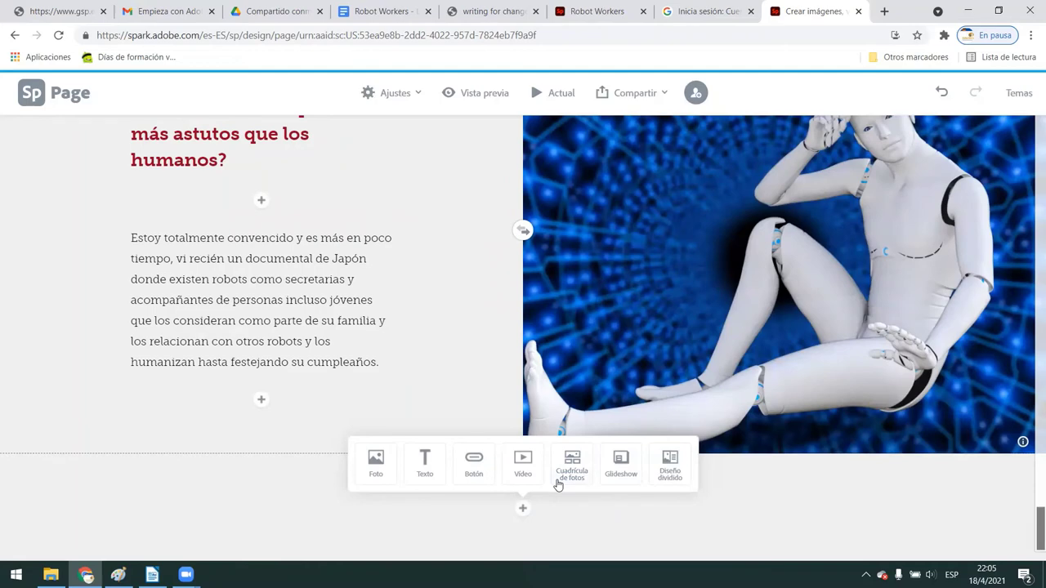
mouse_move(1031, 527)
mouse_down()
mouse_move(1032, 472)
mouse_move(1031, 515)
mouse_up()
scroll(523, 327, up, 10)
scroll(658, 201, up, 10)
click(631, 96)
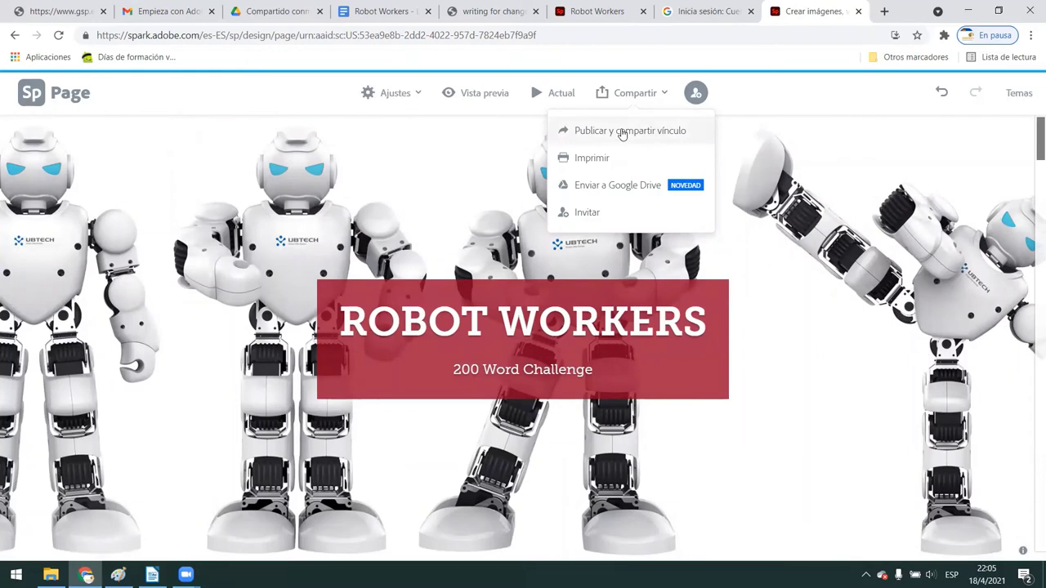
Step: Publish the page as a public link with category Educación and the author's name shown
click(622, 133)
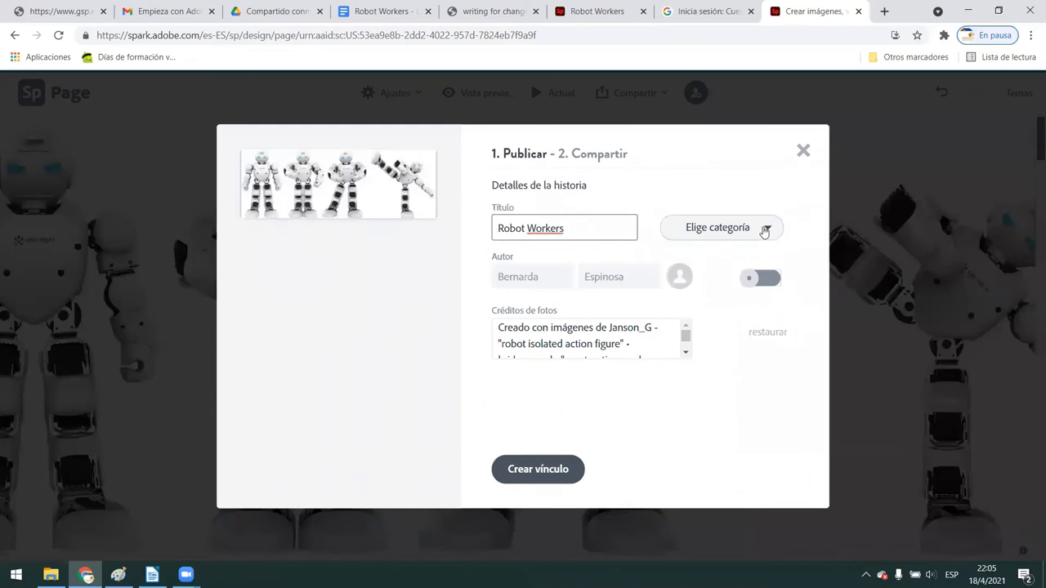
click(765, 229)
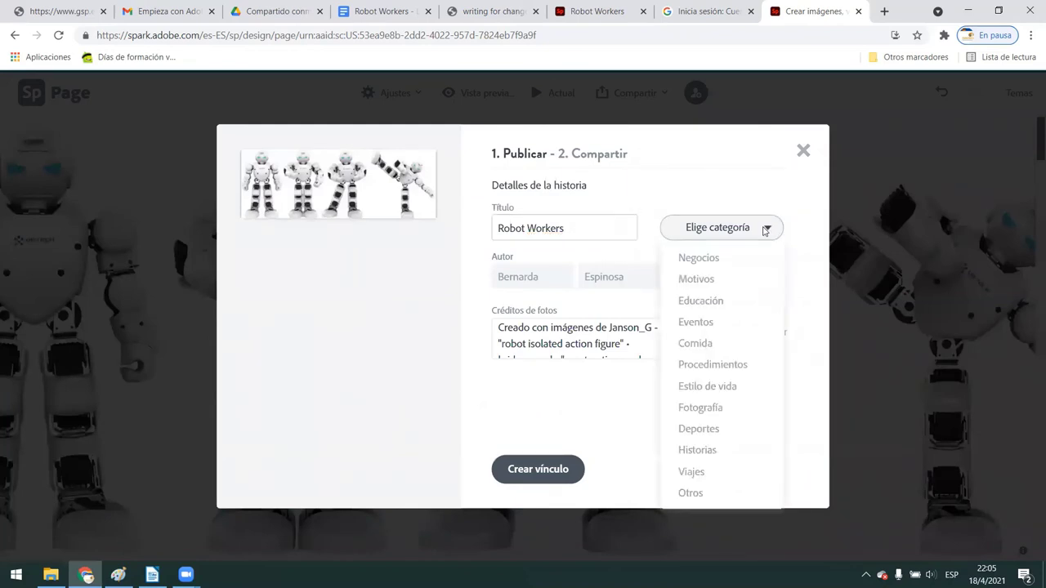
click(697, 303)
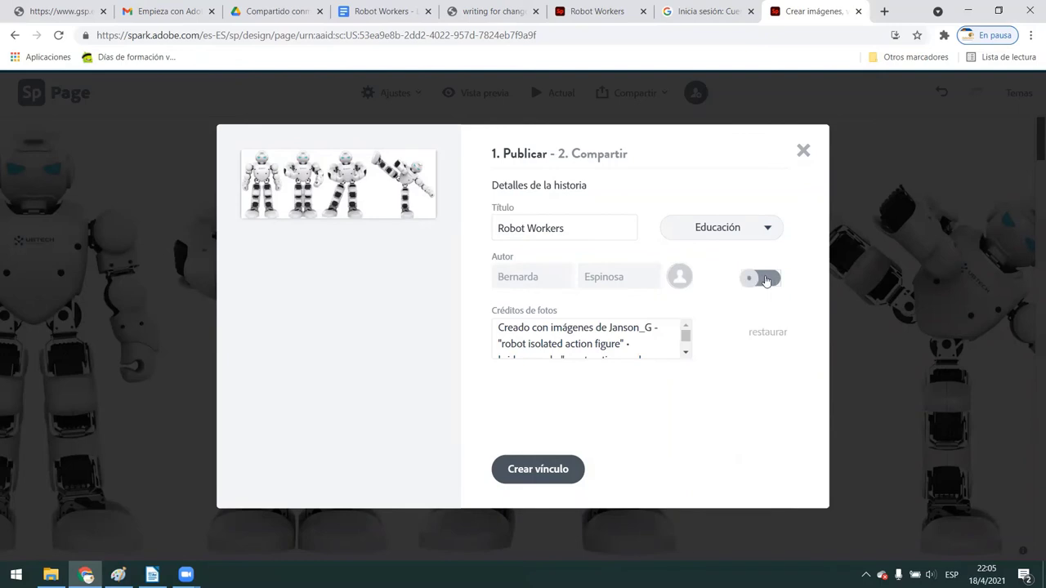
click(773, 281)
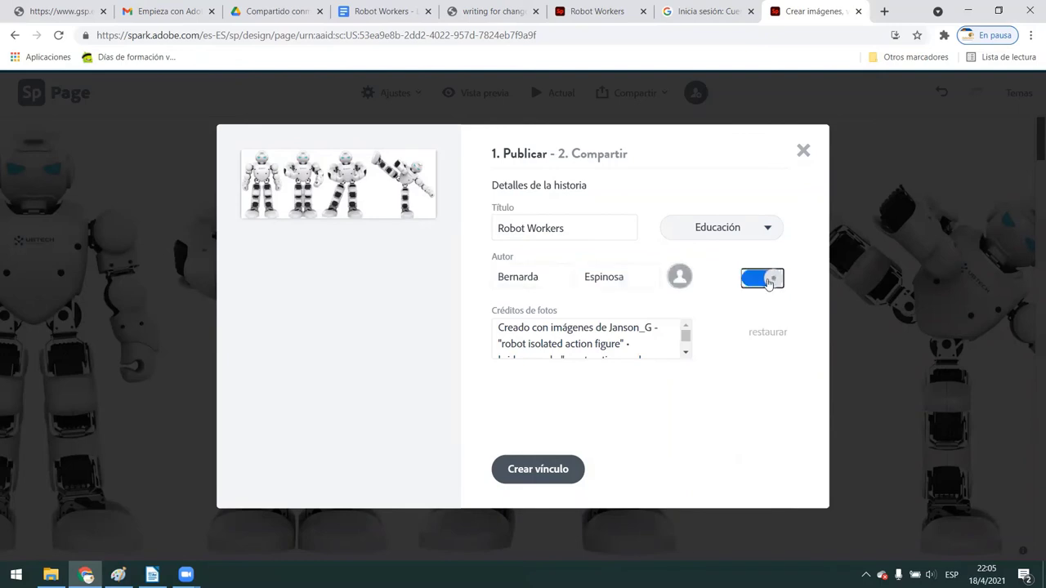
click(626, 276)
click(537, 473)
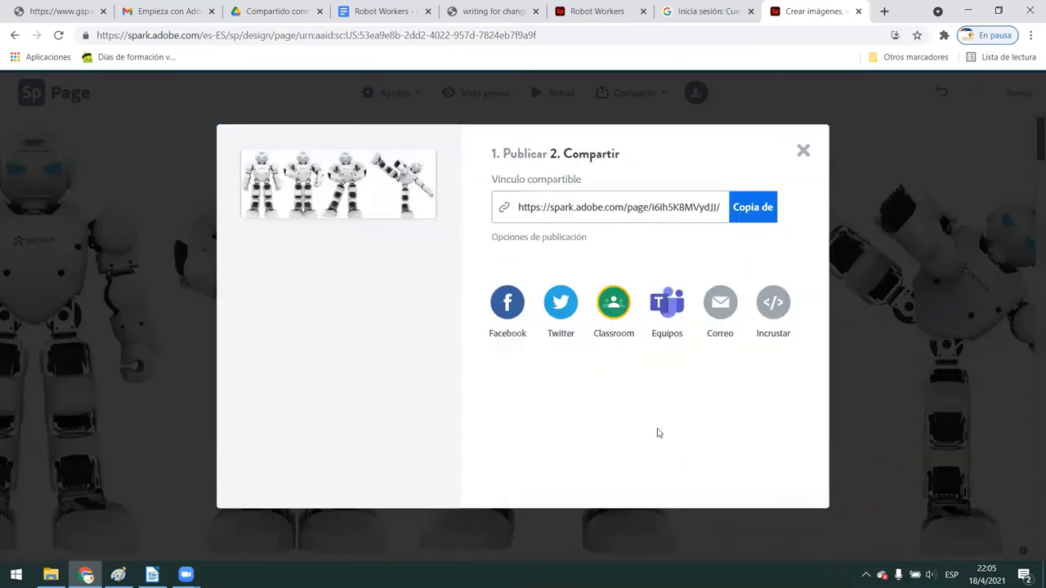
Step: Copy the published page's shareable link and return to the writing for change PDF
click(753, 209)
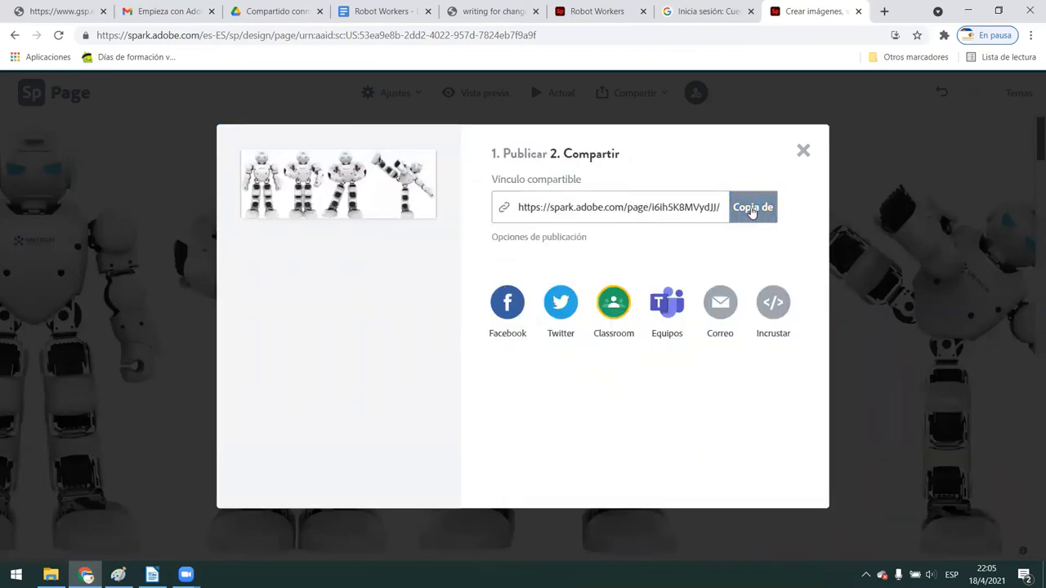
click(753, 209)
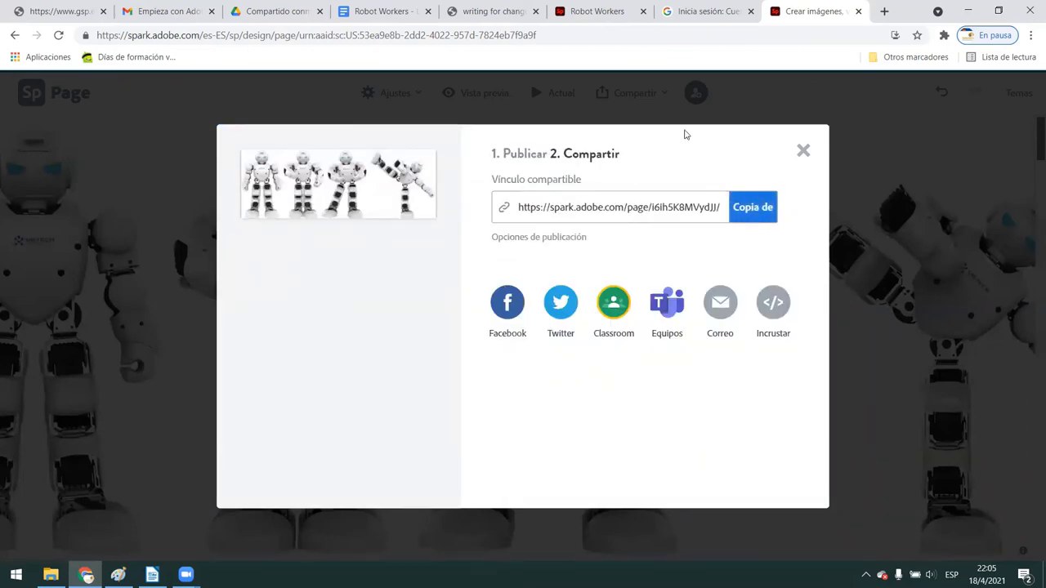
click(493, 12)
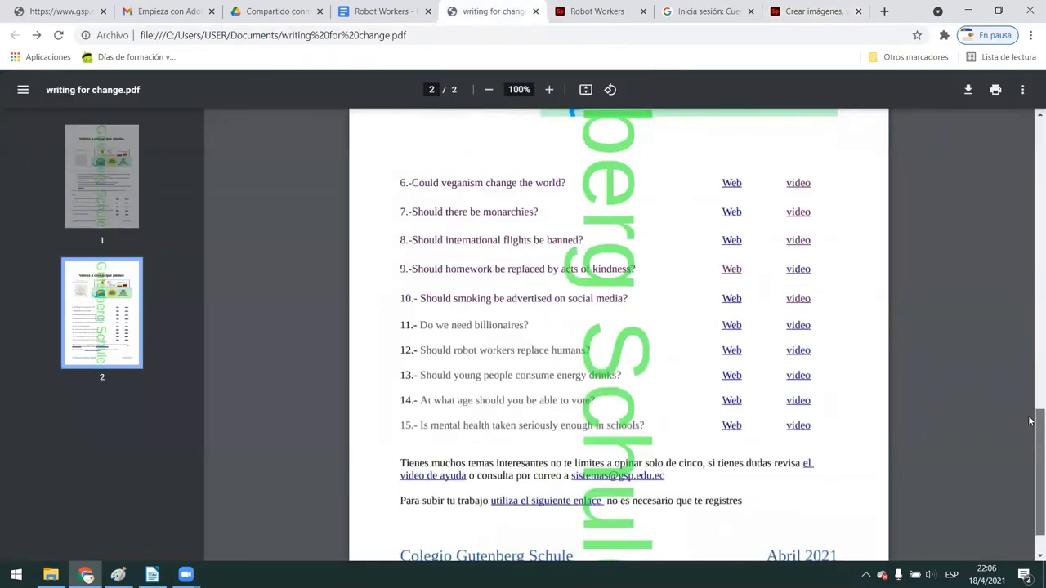
Step: Scroll to the end of the writing for change PDF and move its tab to the last position
scroll(1029, 458, down, 1)
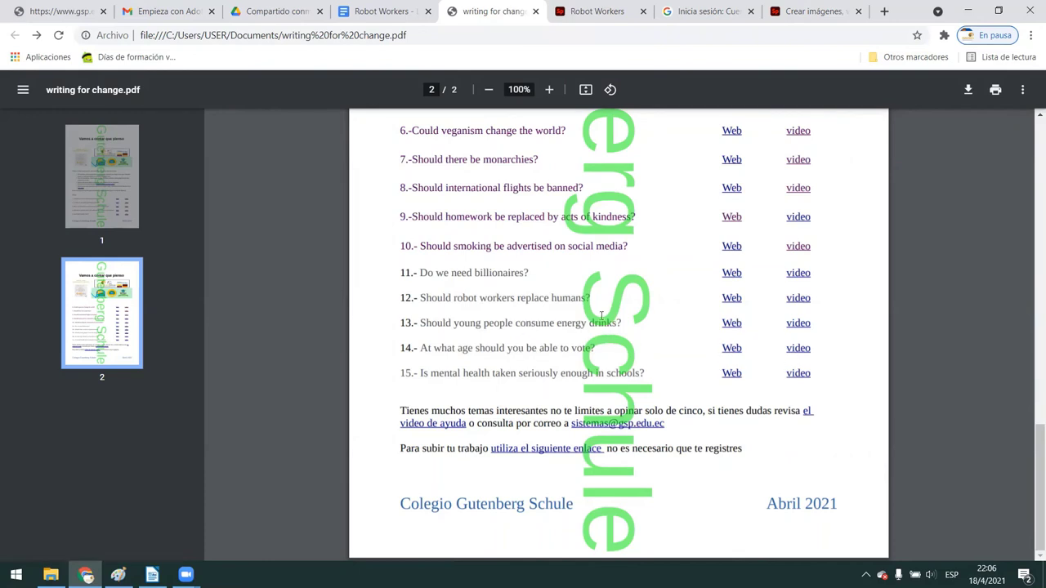
key(ctrl+shift+Page_Down)
key(ctrl+shift+Page_Down)
key(ctrl+shift+Page_Down)
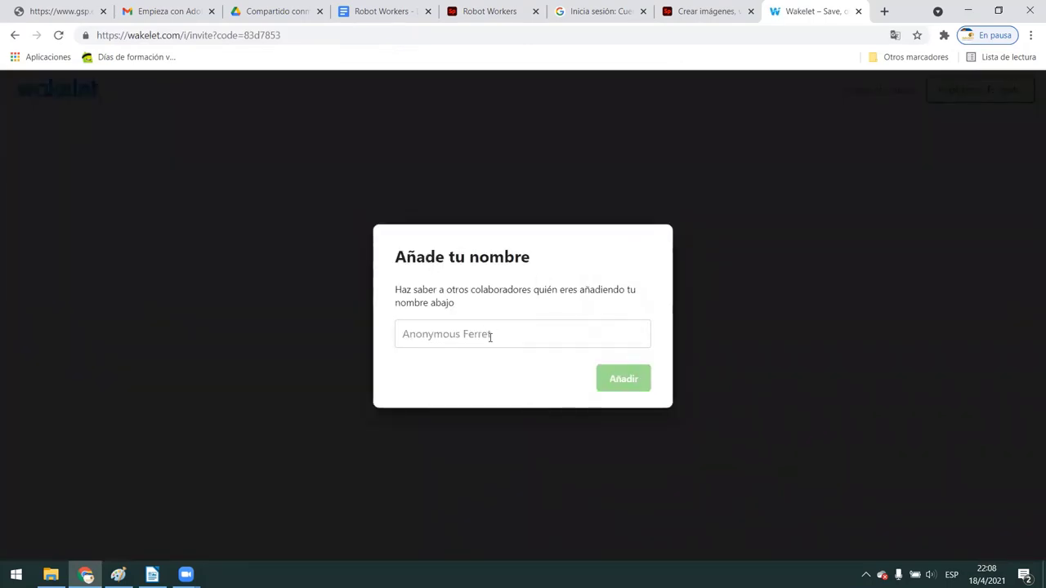
Step: Enter the collaborator's name in Wakelet's 'Añade tu nombre' field
click(490, 336)
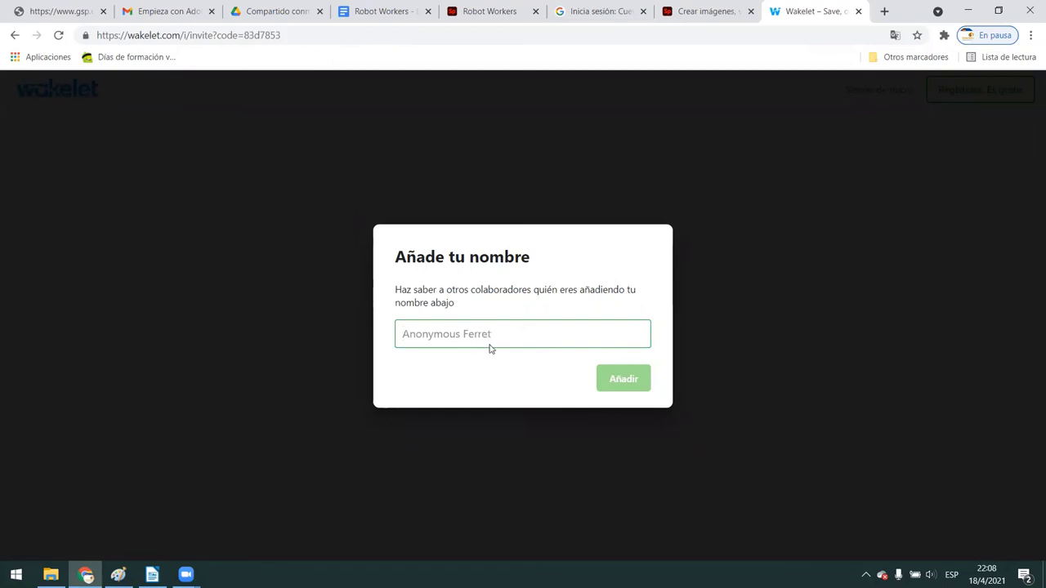
text(Ber)
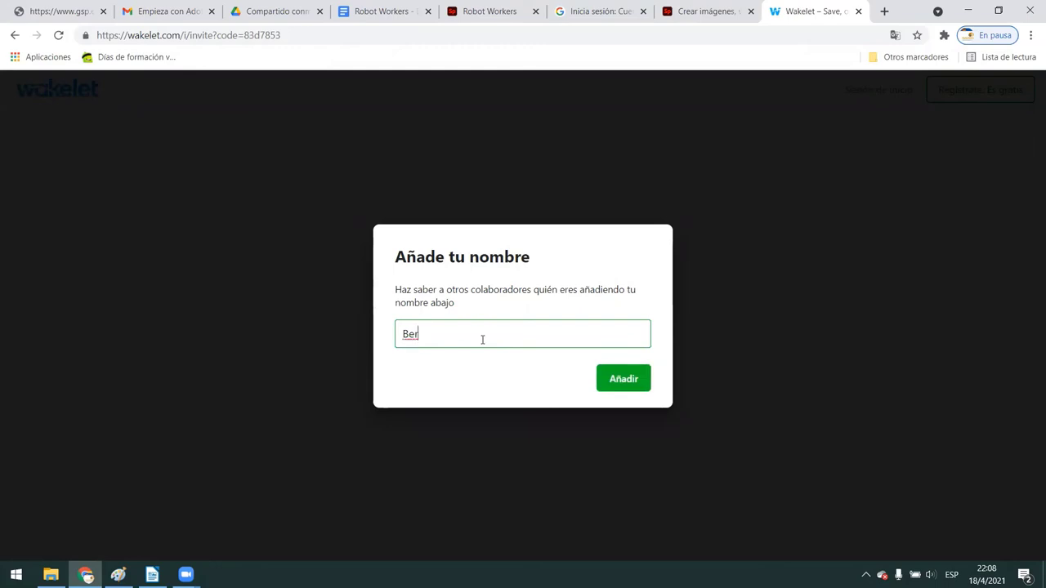
text(nar)
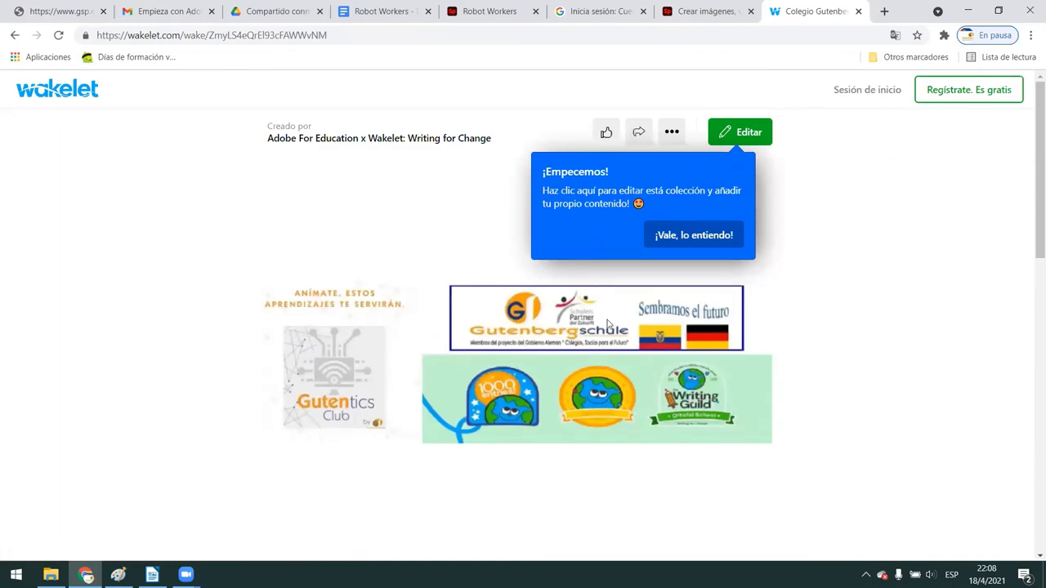
Step: Dismiss the getting-started tip and put the Wakelet collection into edit mode
click(697, 236)
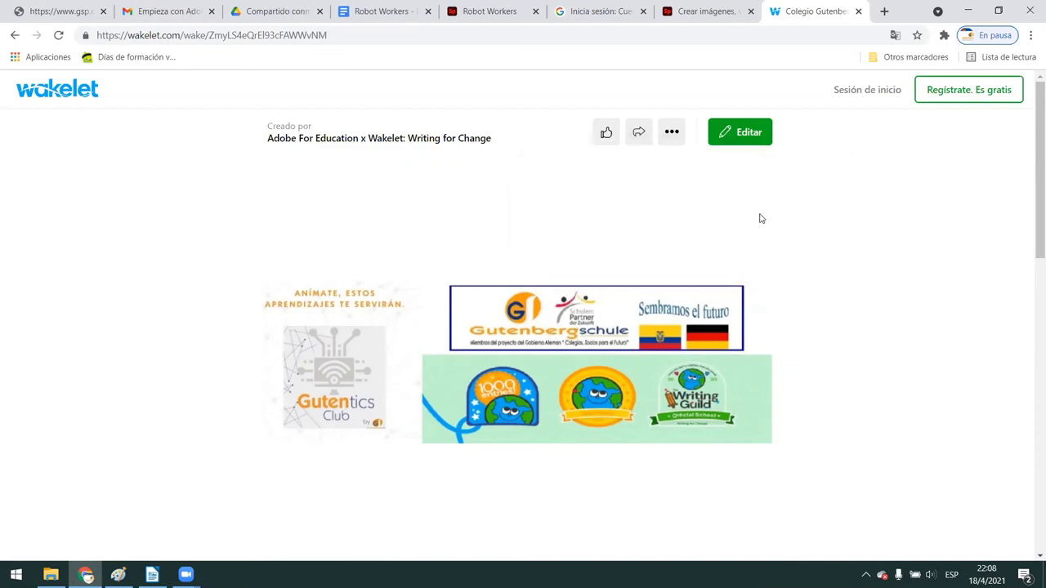
click(739, 133)
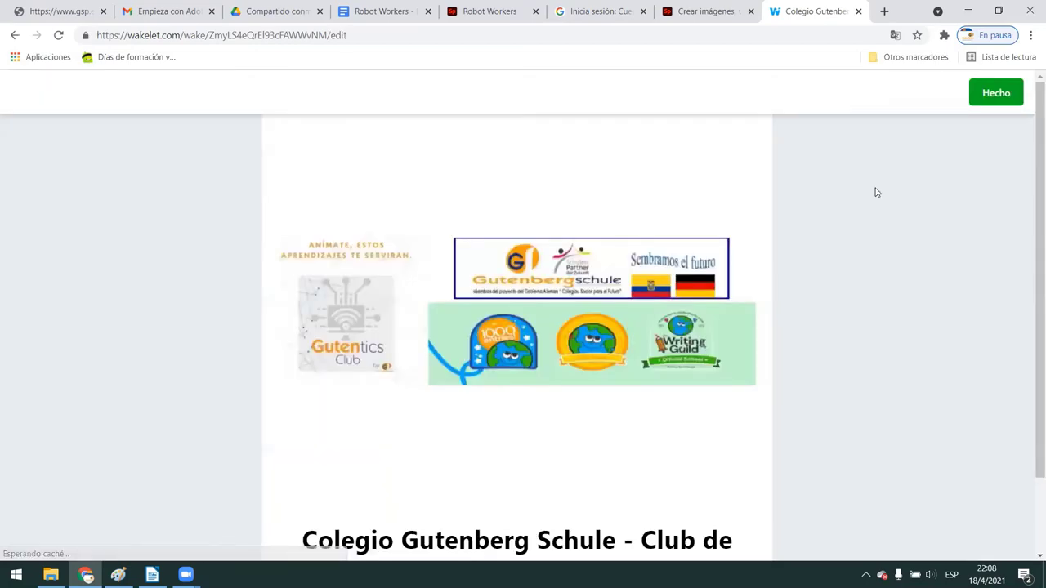
scroll(1030, 163, down, 5)
scroll(1031, 254, up, 2)
scroll(1030, 270, down, 6)
scroll(1030, 281, up, 7)
scroll(1031, 281, down, 5)
scroll(1029, 362, up, 1)
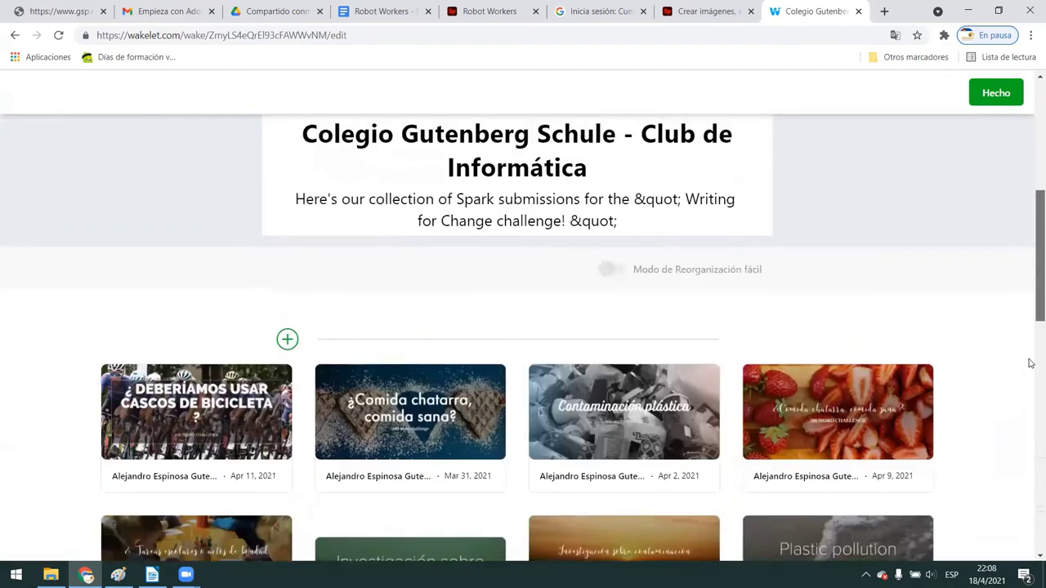
Step: Add the Spark page link as a new card and move it beside the Robot Workers card
click(287, 340)
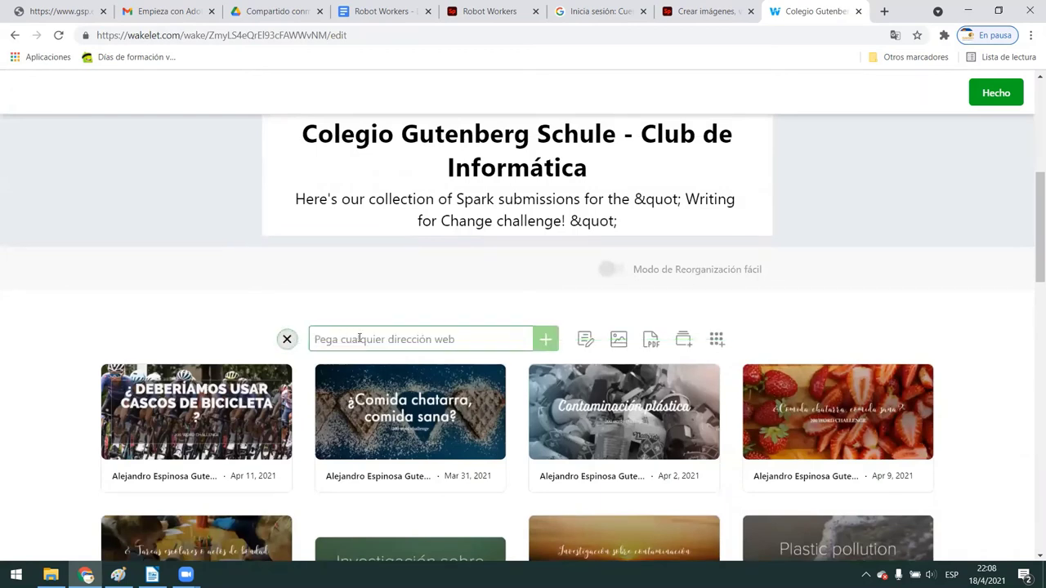
key(ctrl+v)
key(Return)
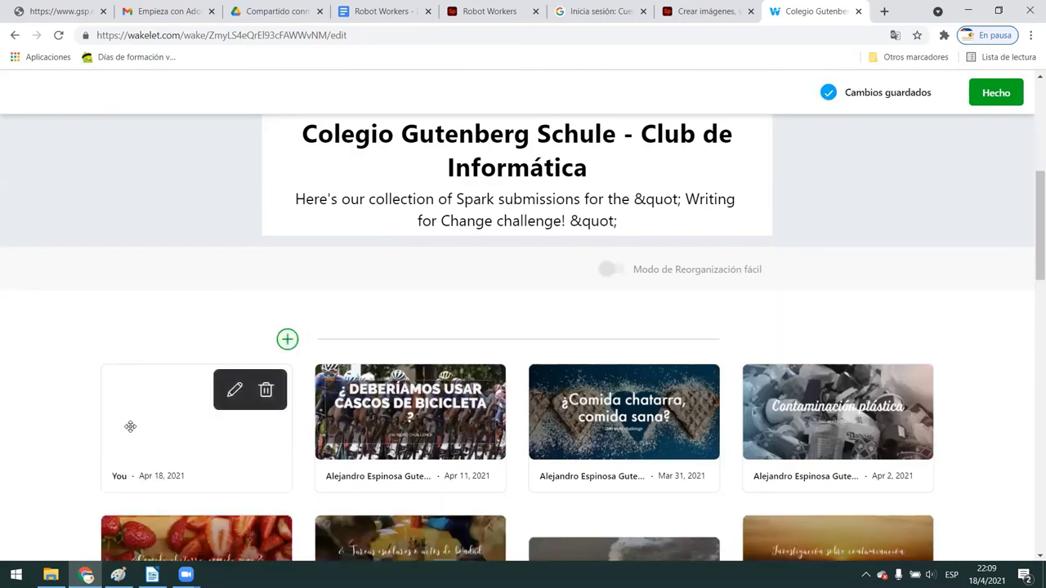
drag(176, 419, 295, 571)
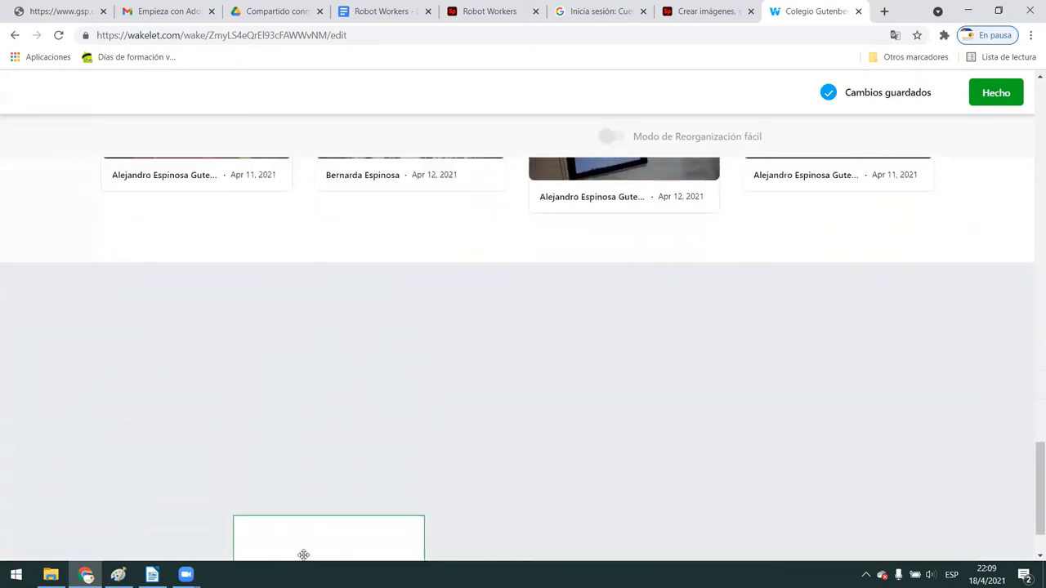
mouse_move(295, 571)
mouse_down()
mouse_move(430, 302)
mouse_move(411, 486)
mouse_move(382, 462)
mouse_up()
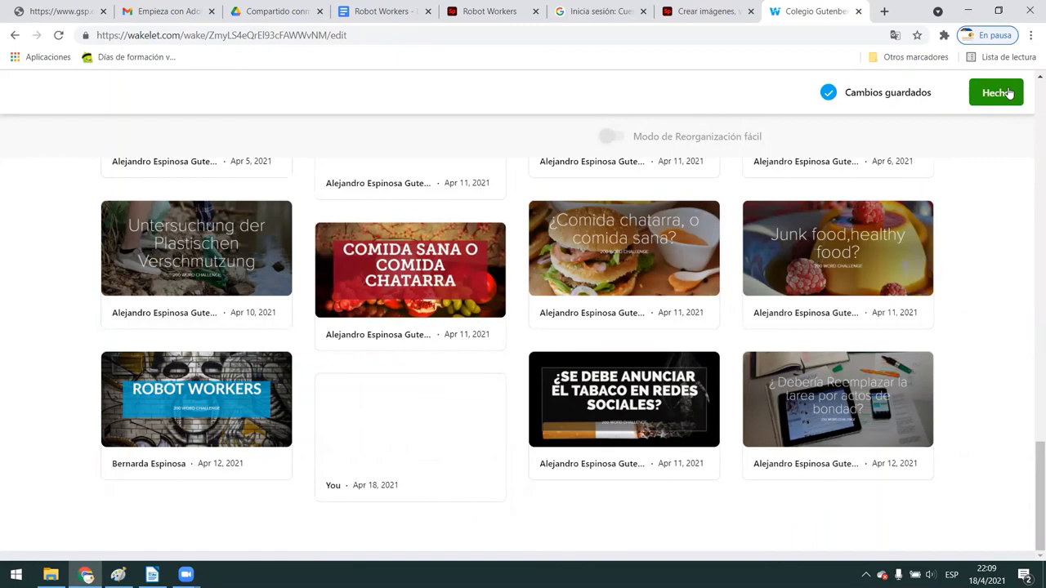
Step: Leave edit mode with Hecho and scroll the 49-item collection to find the new Robot Workers card
click(1009, 93)
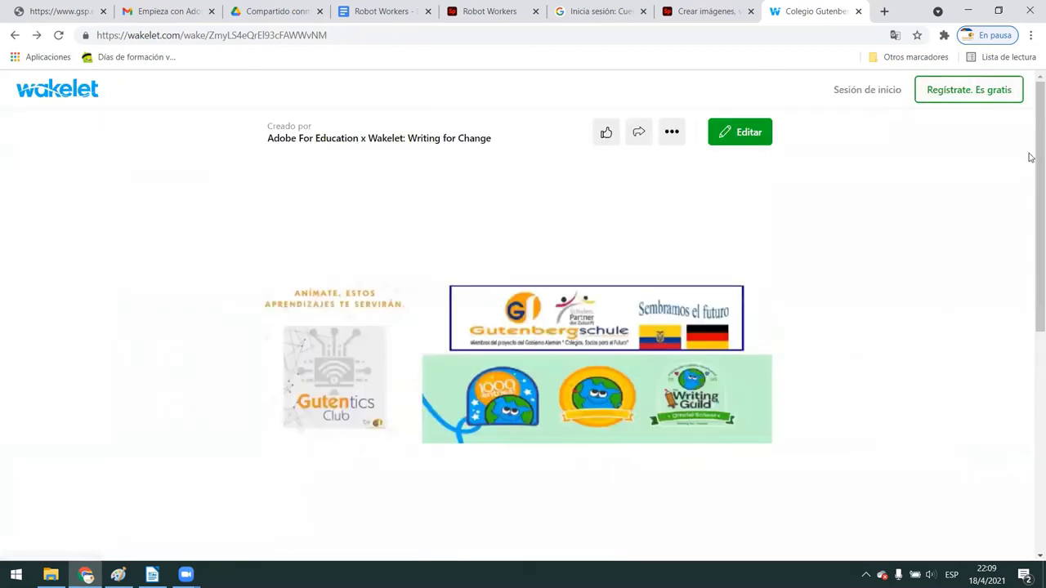
scroll(1031, 188, down, 3)
scroll(1031, 196, down, 3)
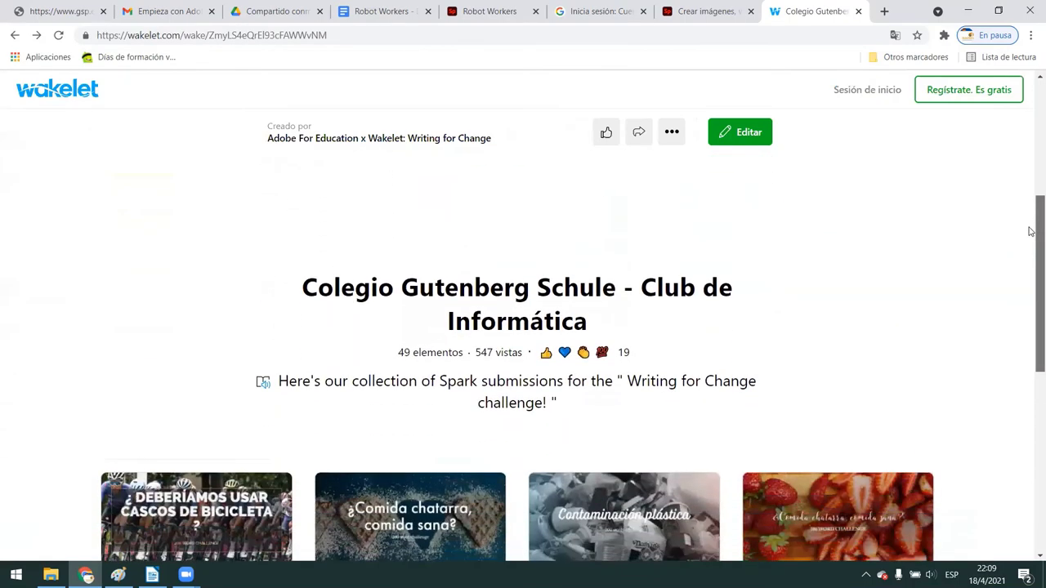
scroll(1032, 270, down, 2)
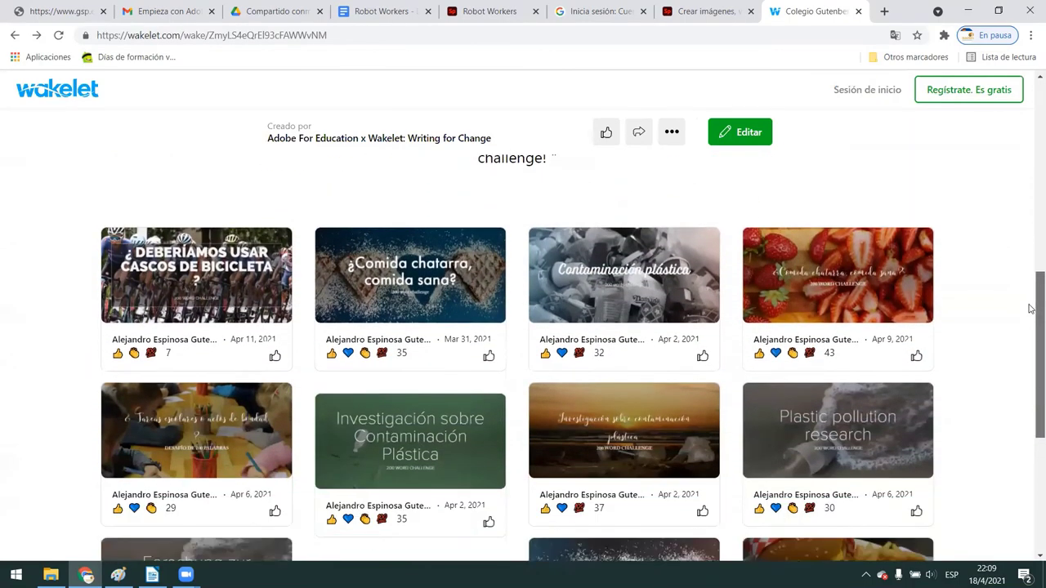
scroll(1031, 327, down, 2)
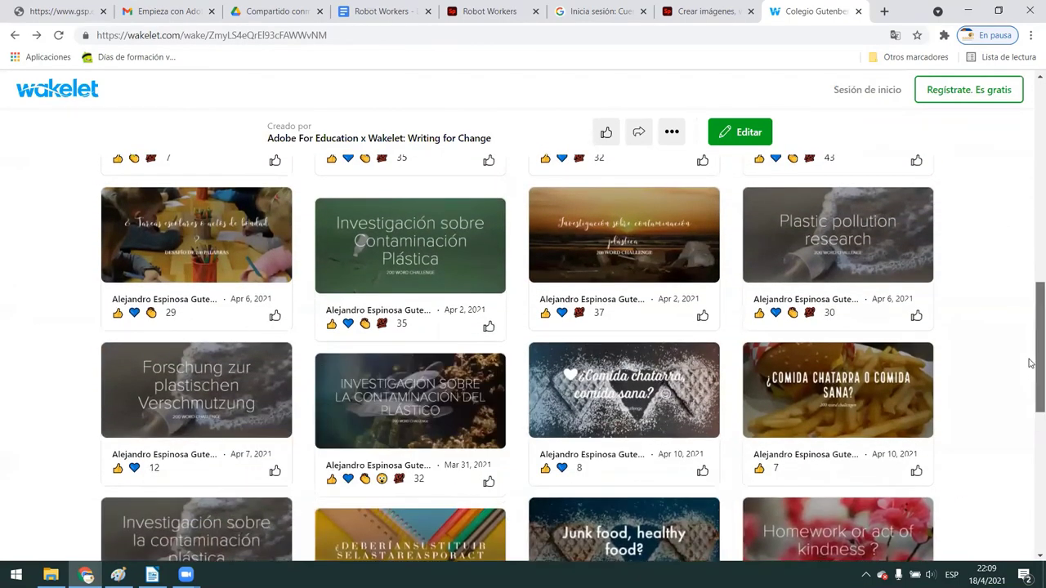
scroll(1031, 367, down, 5)
scroll(1031, 457, down, 2)
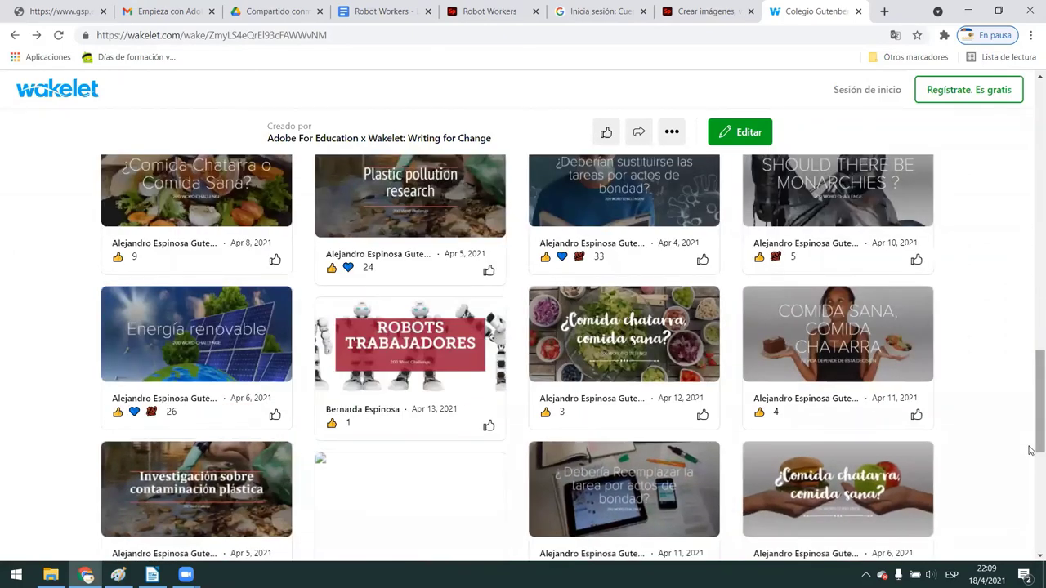
scroll(1031, 442, down, 4)
scroll(1031, 490, down, 2)
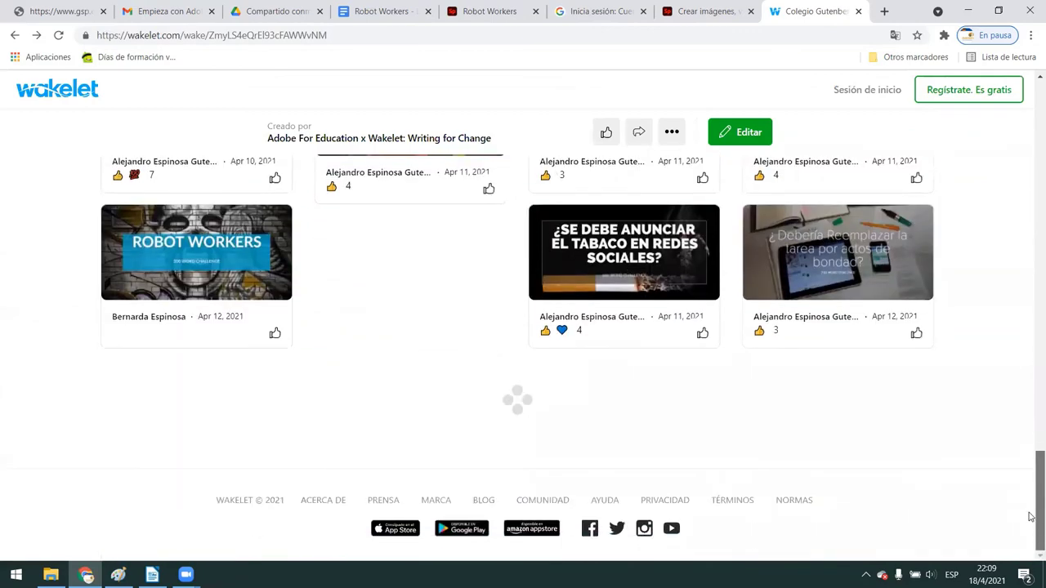
scroll(1031, 532, down, 3)
scroll(1032, 547, down, 2)
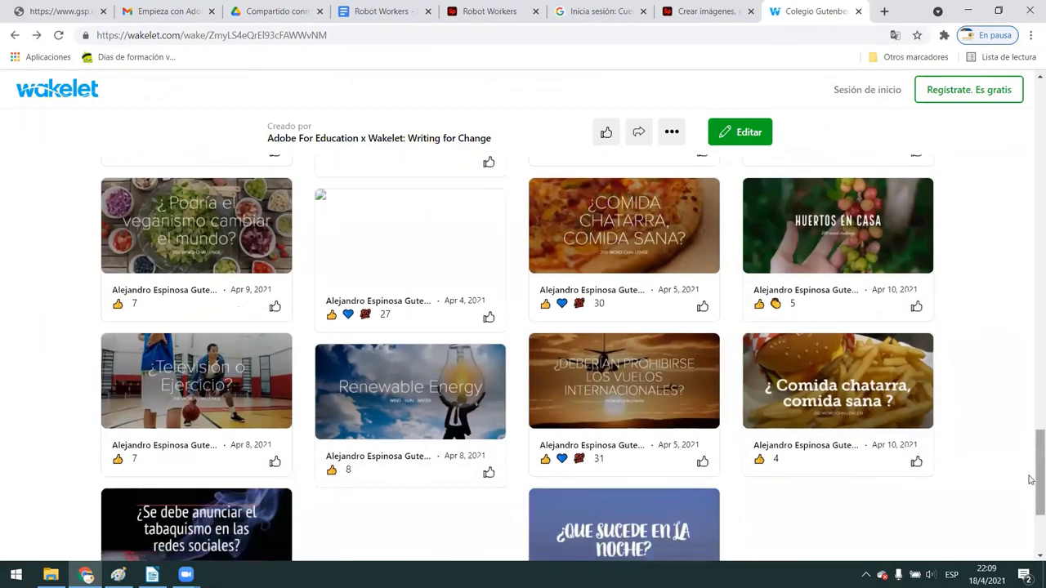
scroll(1032, 519, down, 3)
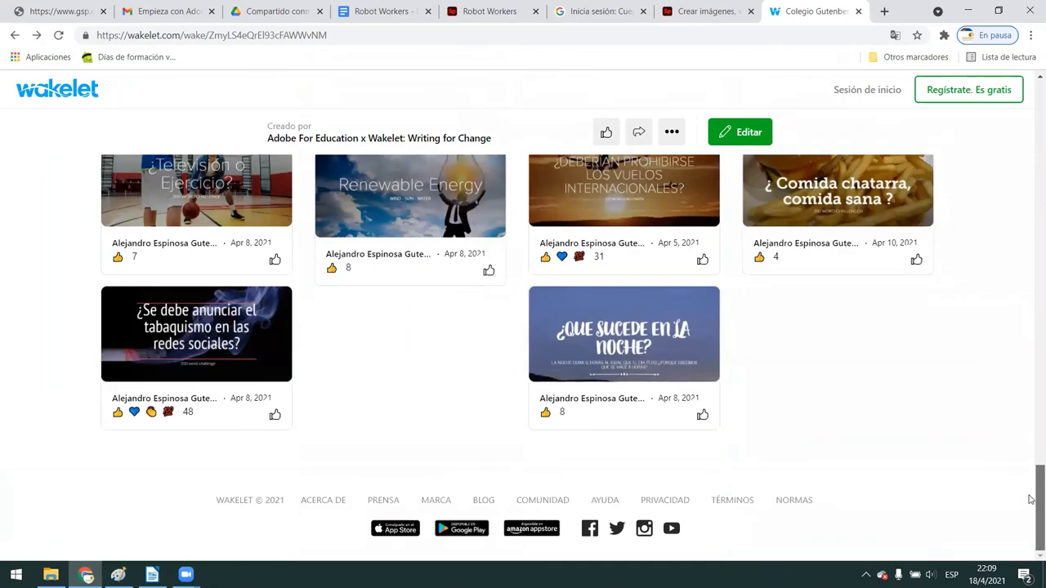
drag(1031, 549, 1031, 424)
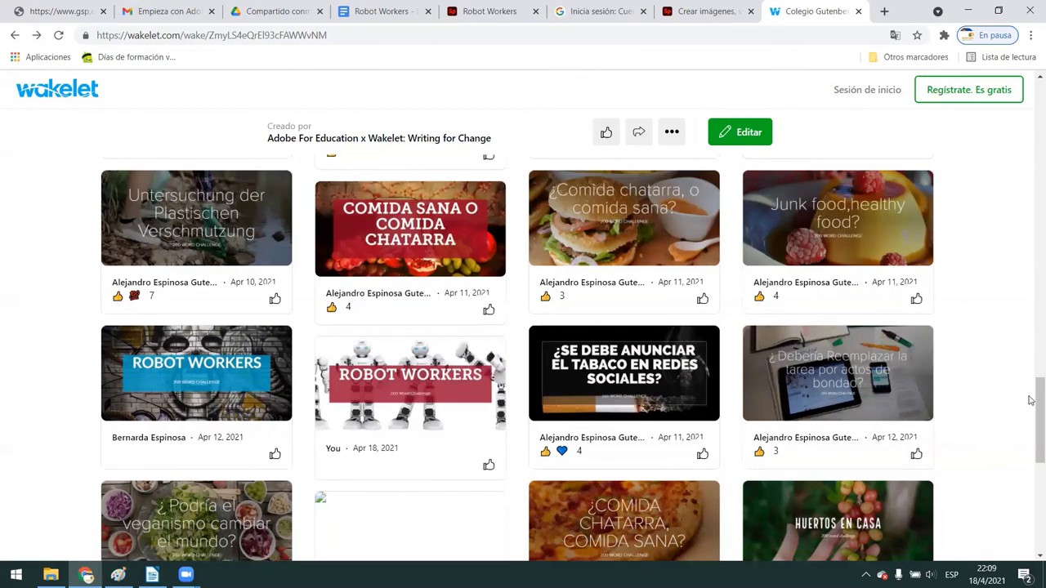
mouse_move(1033, 401)
mouse_down()
mouse_move(1032, 368)
mouse_move(1031, 478)
mouse_move(1031, 267)
mouse_up()
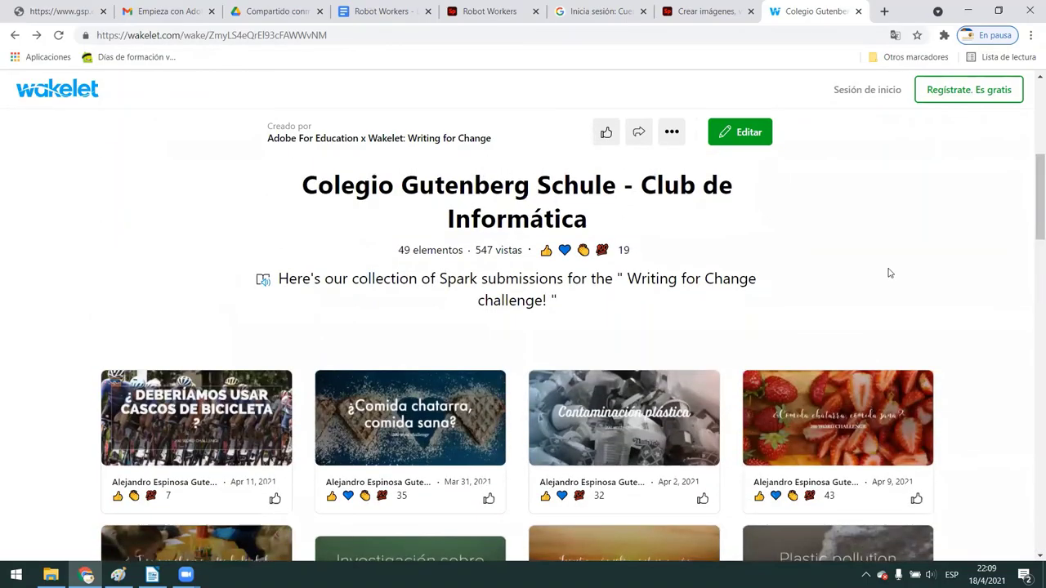